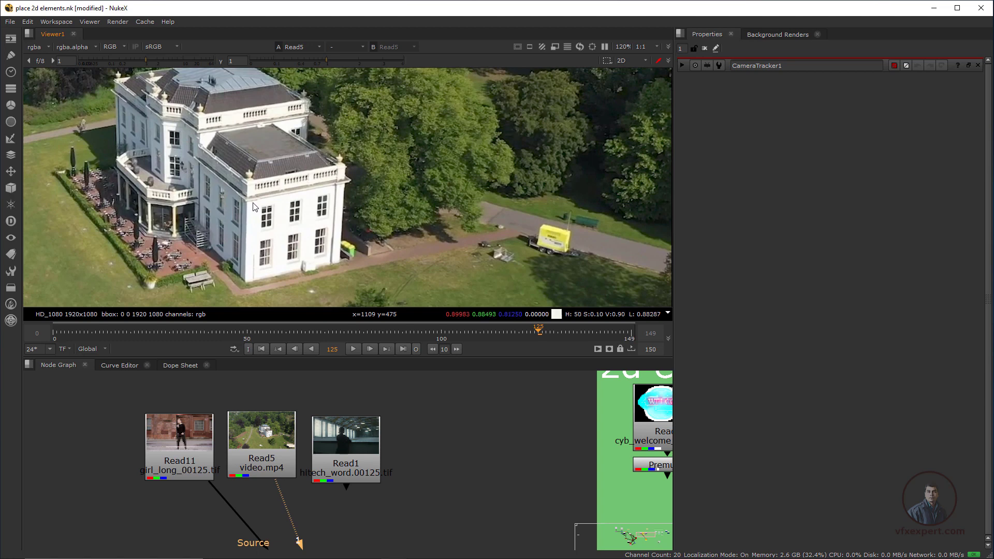
{"action": "left_click_drag", "start_coordinate": [253, 204], "coordinate": [325, 267]}
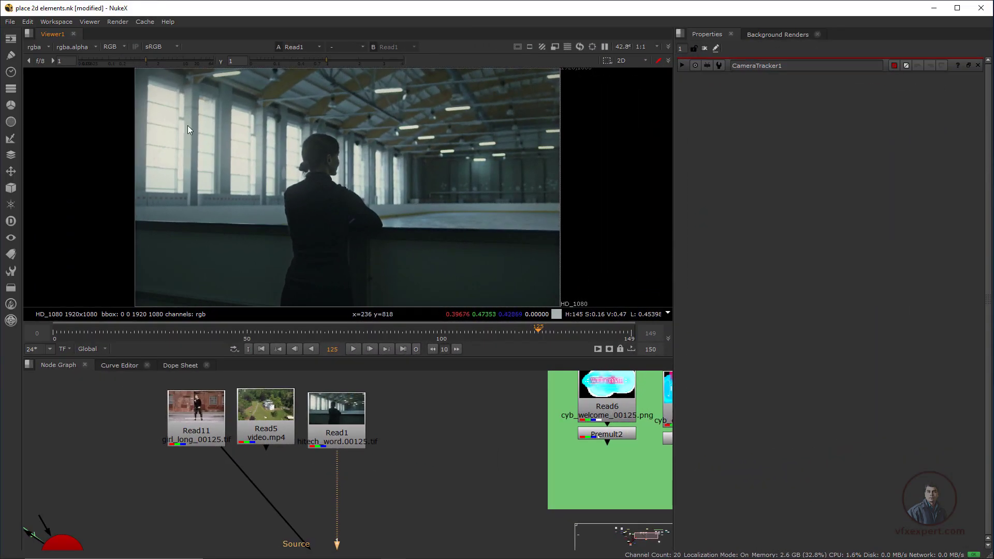
{"action": "left_click_drag", "start_coordinate": [353, 154], "coordinate": [376, 174], "text": "ctrl+shift"}
{"action": "right_click", "coordinate": [383, 179], "text": "ctrl"}
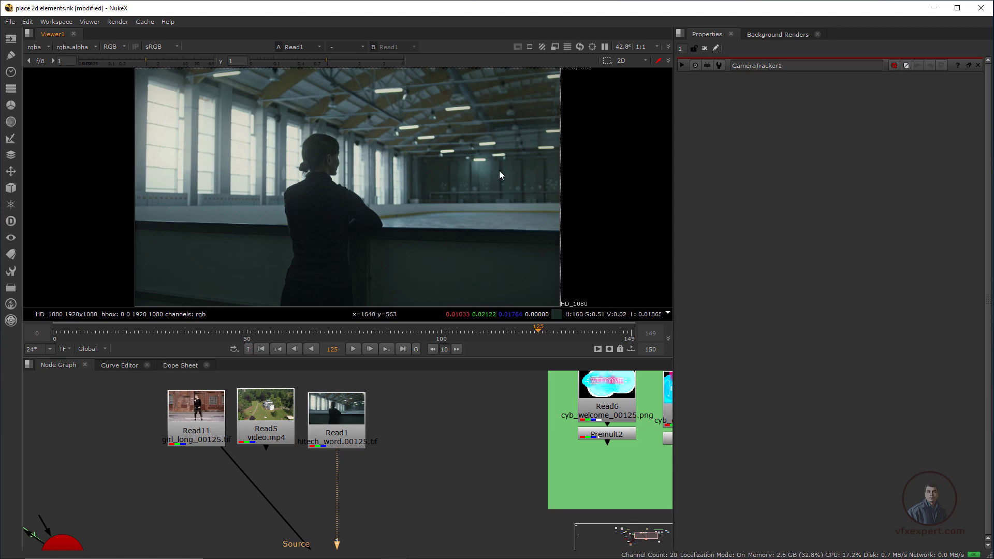
Connect CameraTracker1's source to the Read1 hall footage and view the tracker's output, moving Viewer1 out of the way
{"action": "scroll", "coordinate": [338, 435], "scroll_direction": "down", "scroll_amount": 1}
{"action": "middle_click_drag", "start_coordinate": [392, 538], "coordinate": [357, 479]}
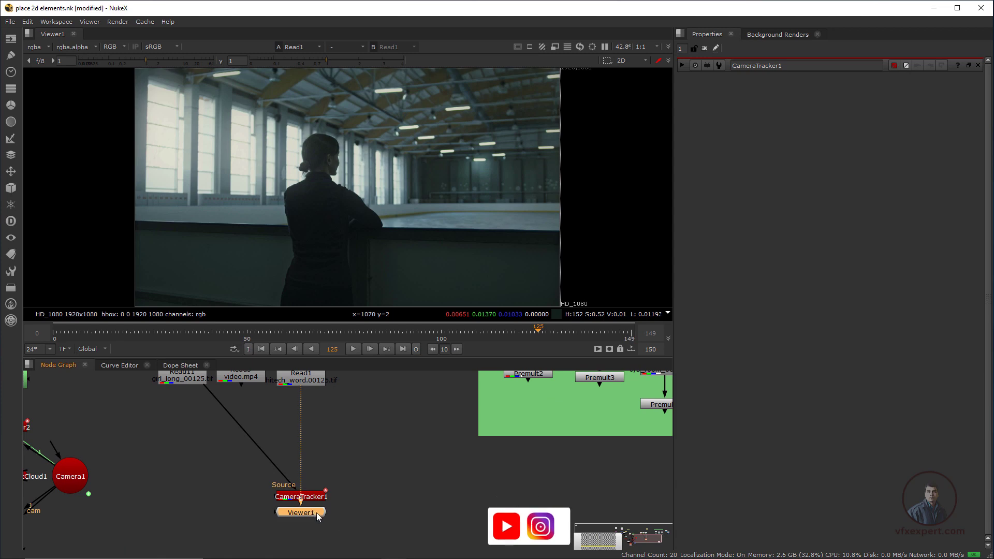
{"action": "left_click_drag", "start_coordinate": [317, 515], "coordinate": [397, 517]}
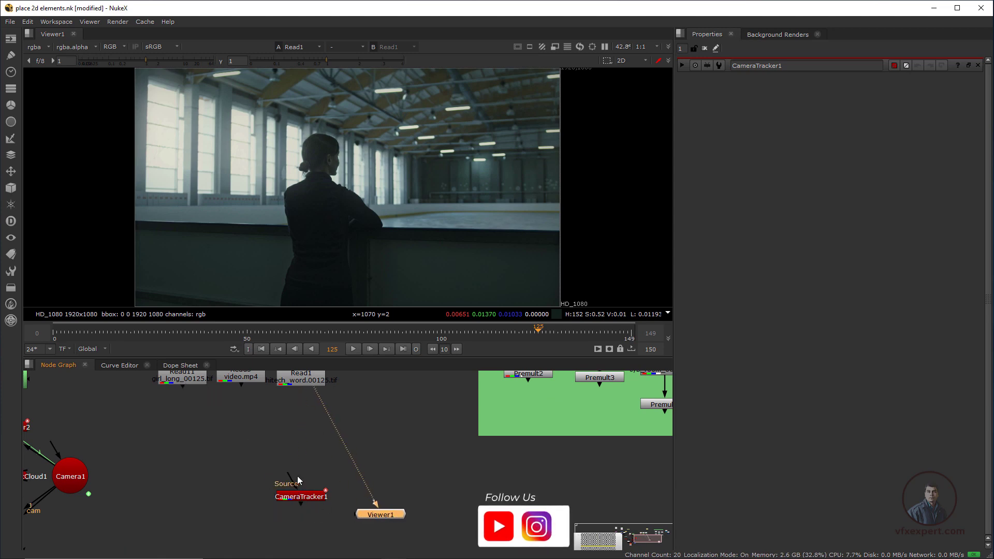
{"action": "scroll", "coordinate": [297, 473], "scroll_direction": "down", "scroll_amount": 2}
{"action": "left_click_drag", "start_coordinate": [295, 476], "coordinate": [299, 409]}
{"action": "left_click", "coordinate": [299, 489]}
{"action": "key", "text": "1"}
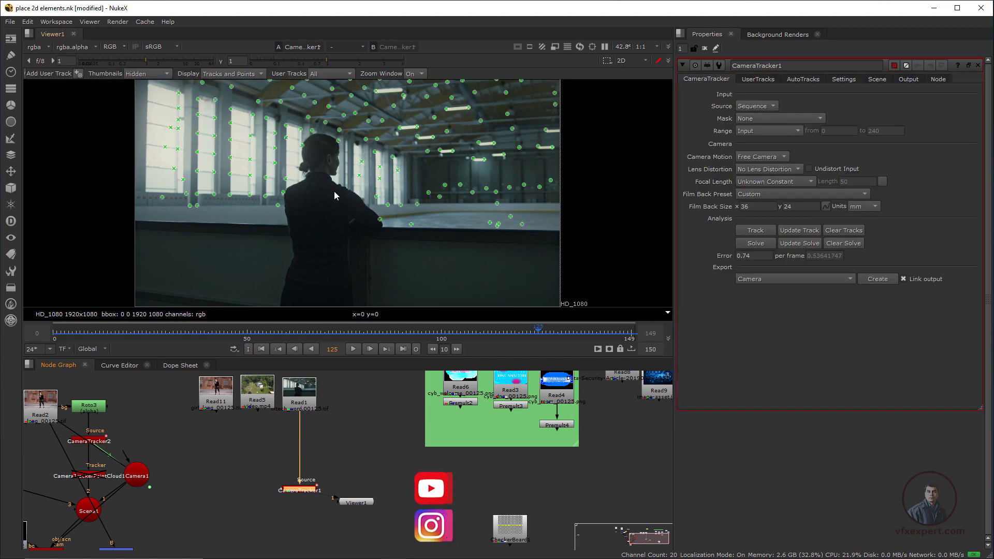
Scrub to frame 69 and examine how the tracking points cover the windows, ceiling and rink
{"action": "left_click_drag", "start_coordinate": [267, 331], "coordinate": [322, 349]}
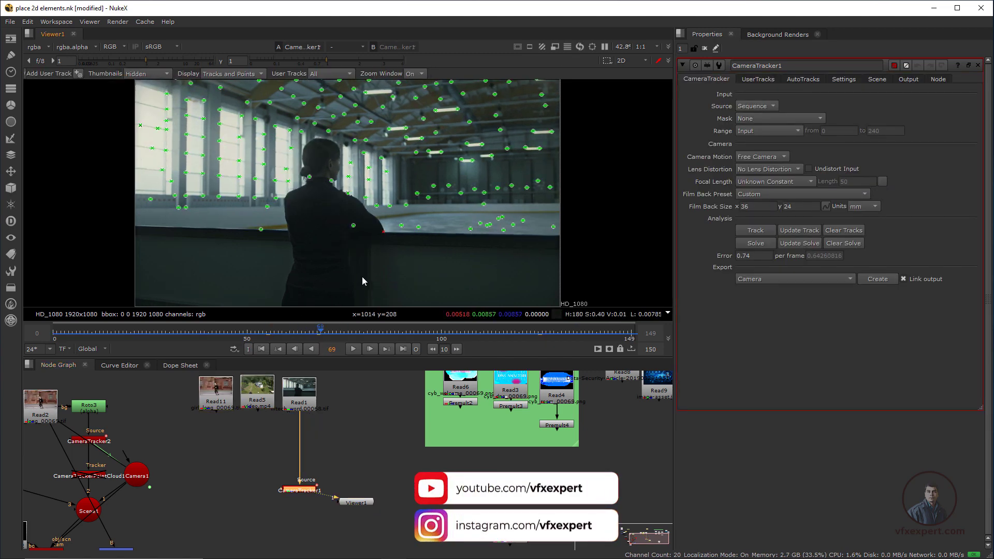
{"action": "scroll", "coordinate": [371, 424], "scroll_direction": "up", "scroll_amount": 2}
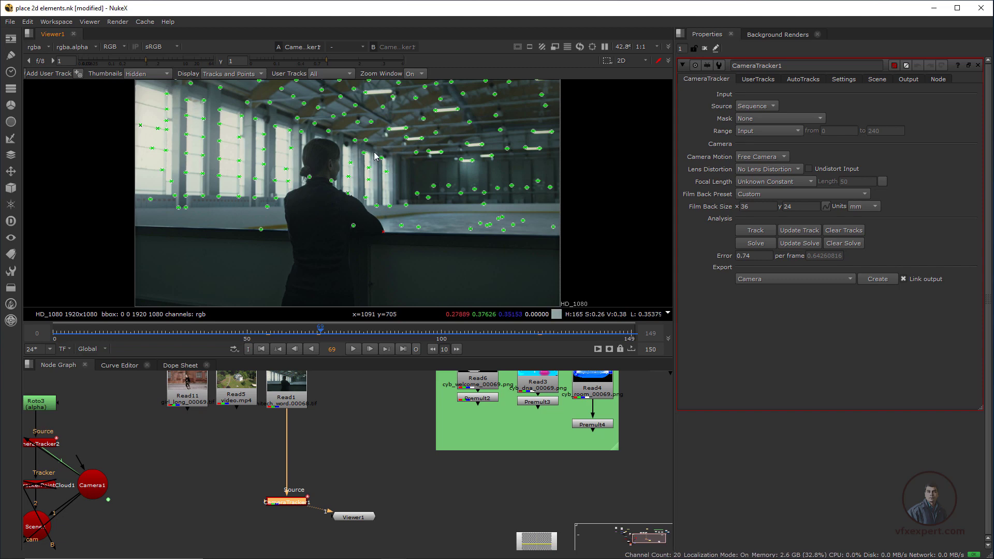
{"action": "scroll", "coordinate": [371, 196], "scroll_direction": "up", "scroll_amount": 2}
{"action": "scroll", "coordinate": [406, 432], "scroll_direction": "down", "scroll_amount": 1}
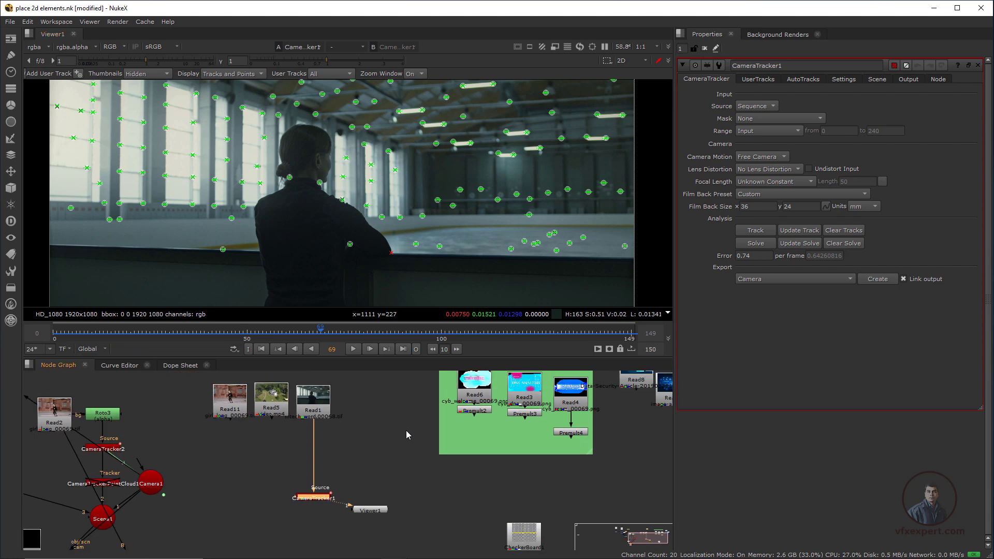
{"action": "scroll", "coordinate": [337, 238], "scroll_direction": "down", "scroll_amount": 1}
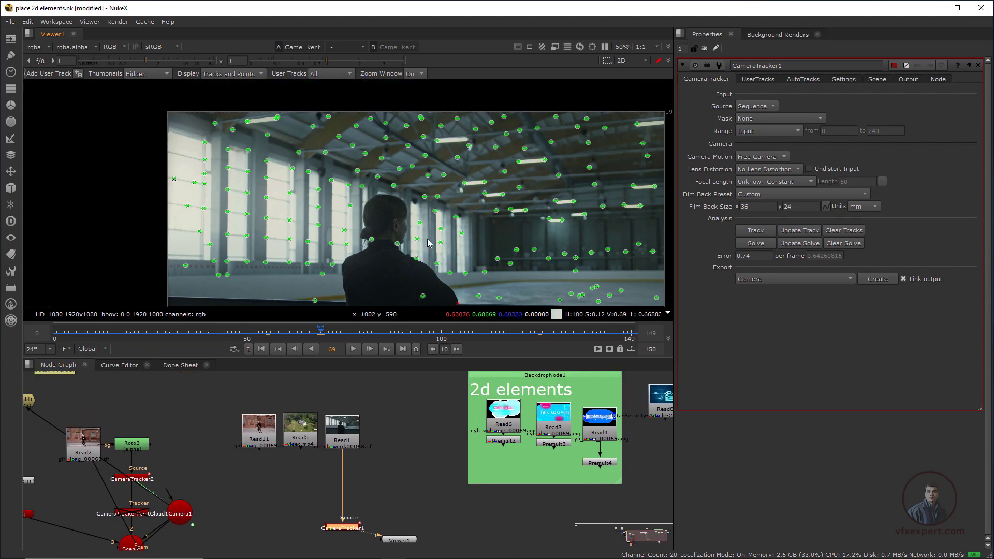
{"action": "scroll", "coordinate": [428, 242], "scroll_direction": "up", "scroll_amount": 2}
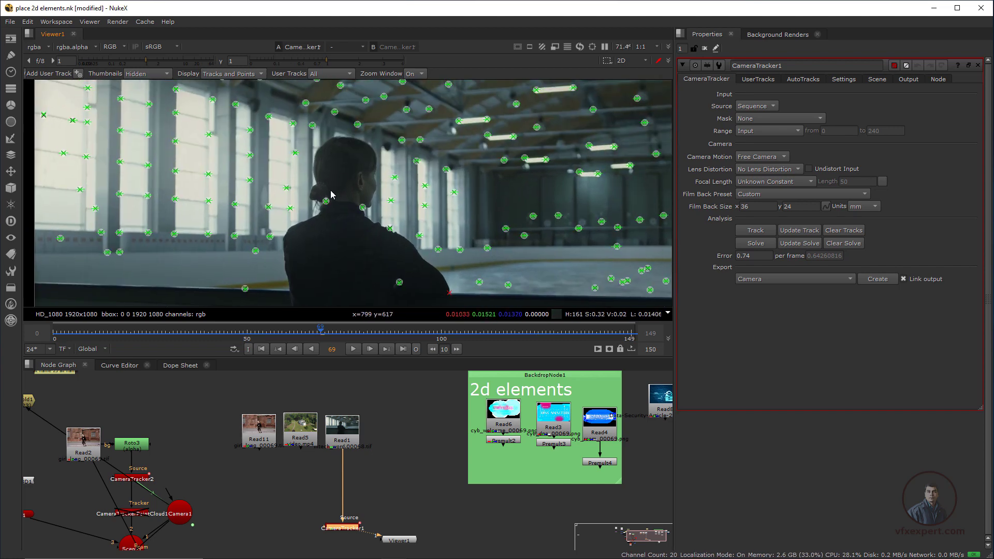
{"action": "scroll", "coordinate": [331, 195], "scroll_direction": "down", "scroll_amount": 1}
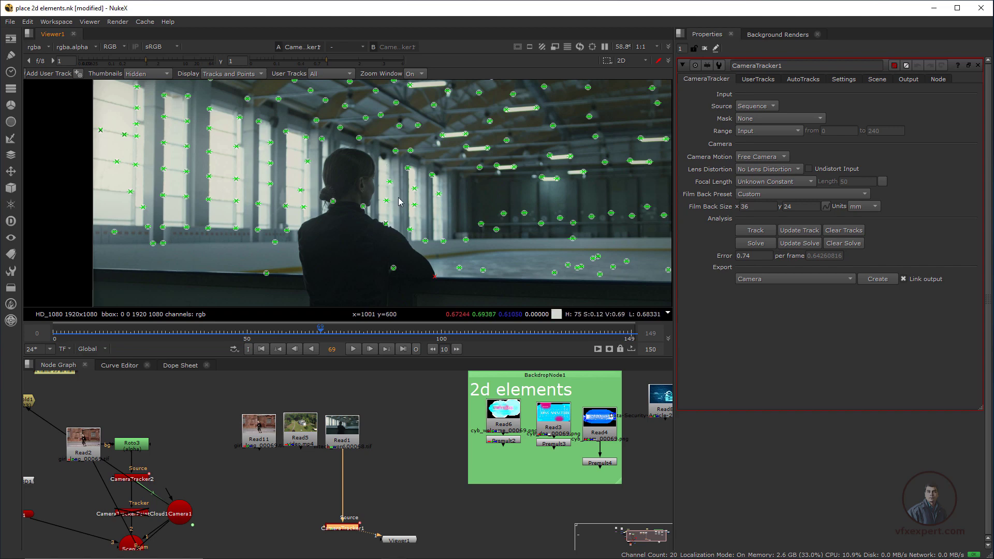
{"action": "scroll", "coordinate": [399, 202], "scroll_direction": "down", "scroll_amount": 1}
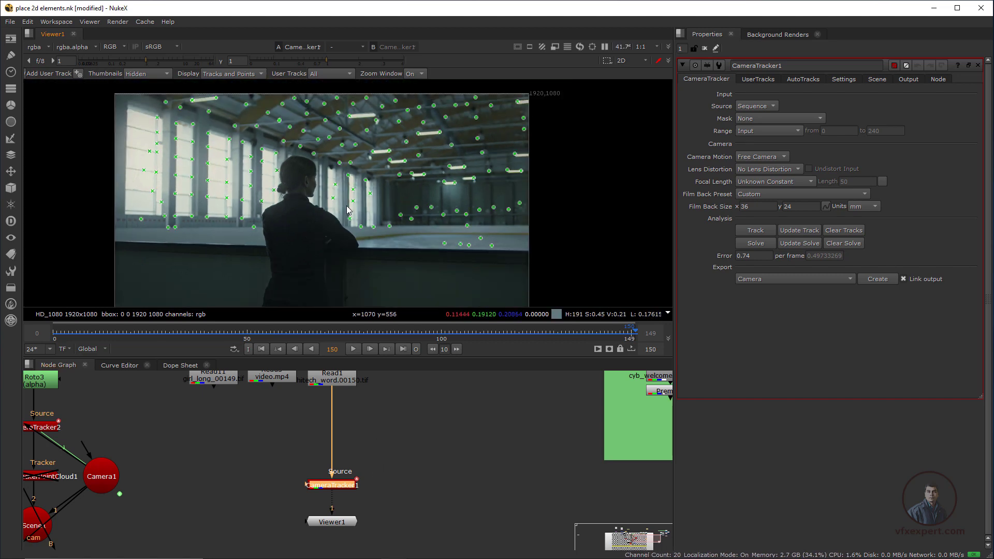
{"action": "scroll", "coordinate": [162, 166], "scroll_direction": "down", "scroll_amount": 1}
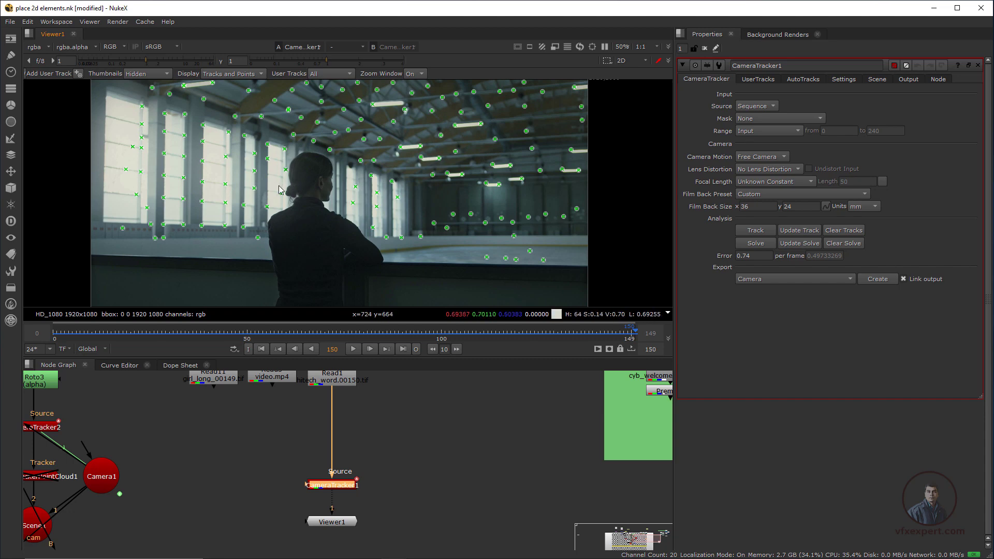
Create a card at the tracking point beside the woman's ponytail
{"action": "mouse_move", "coordinate": [283, 196]}
{"action": "scroll", "coordinate": [283, 197], "scroll_direction": "up", "scroll_amount": 2}
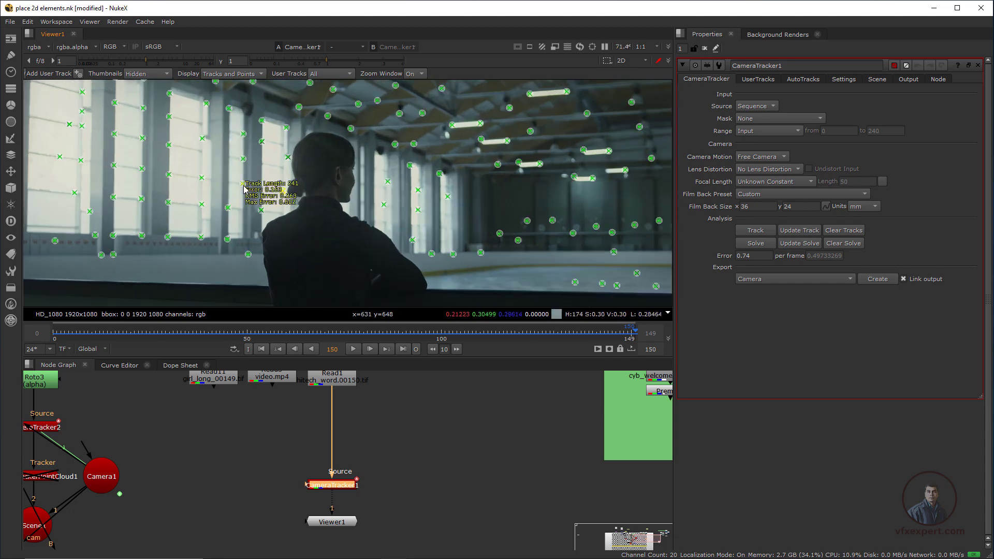
{"action": "right_click", "coordinate": [284, 196]}
{"action": "mouse_move", "coordinate": [311, 218]}
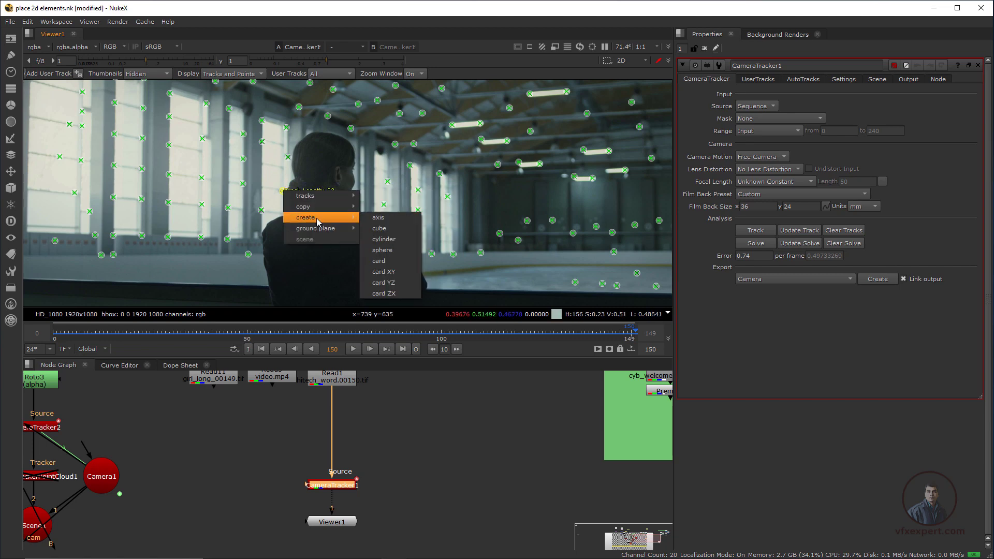
{"action": "left_click", "coordinate": [385, 261]}
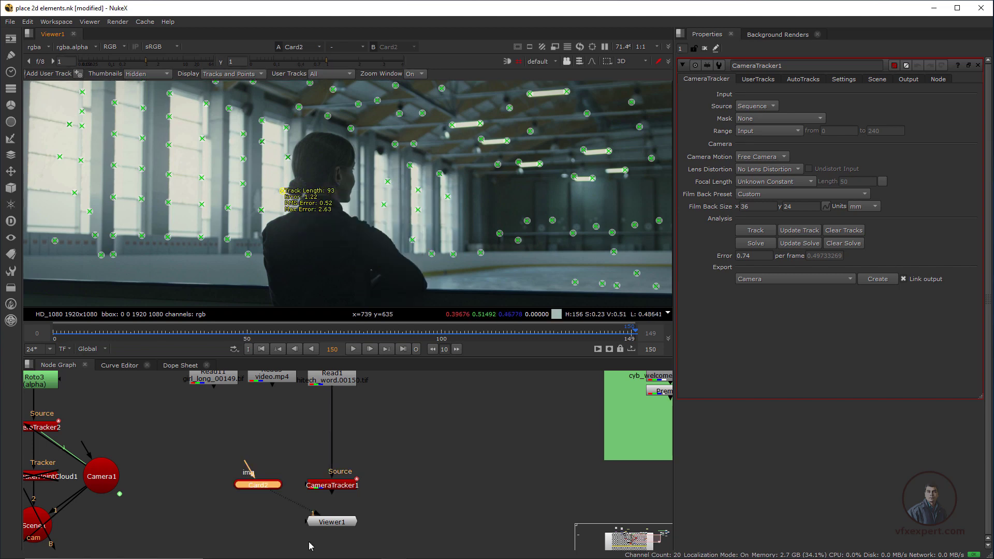
View Card2 in the 3D scene, moving Viewer1 below the card node
{"action": "key", "text": "1"}
{"action": "left_click_drag", "start_coordinate": [328, 523], "coordinate": [229, 499]}
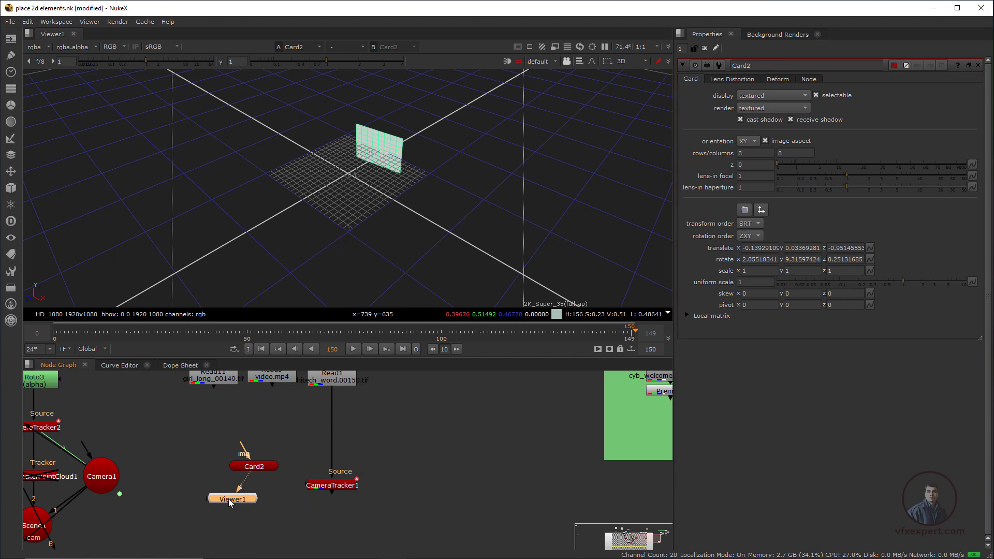
{"action": "left_click", "coordinate": [257, 468]}
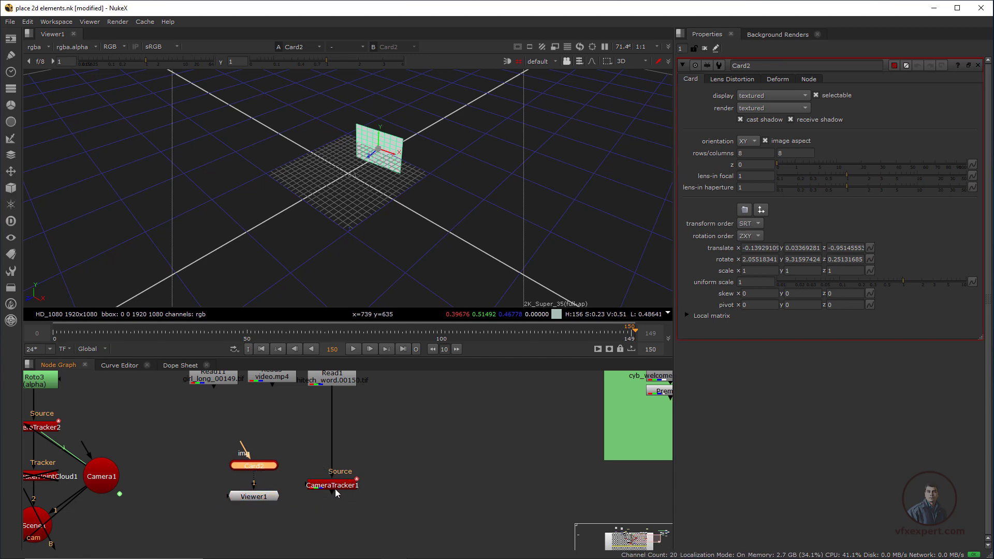
Export a Scene with linked output from CameraTracker1
{"action": "double_click", "coordinate": [337, 484]}
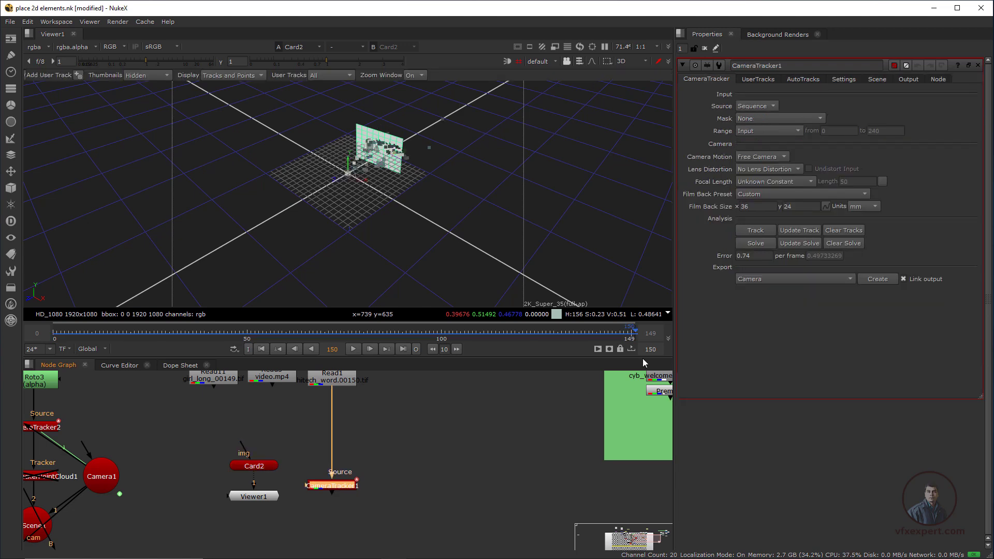
{"action": "left_click", "coordinate": [790, 280]}
{"action": "left_click", "coordinate": [768, 316]}
{"action": "left_click", "coordinate": [878, 280]}
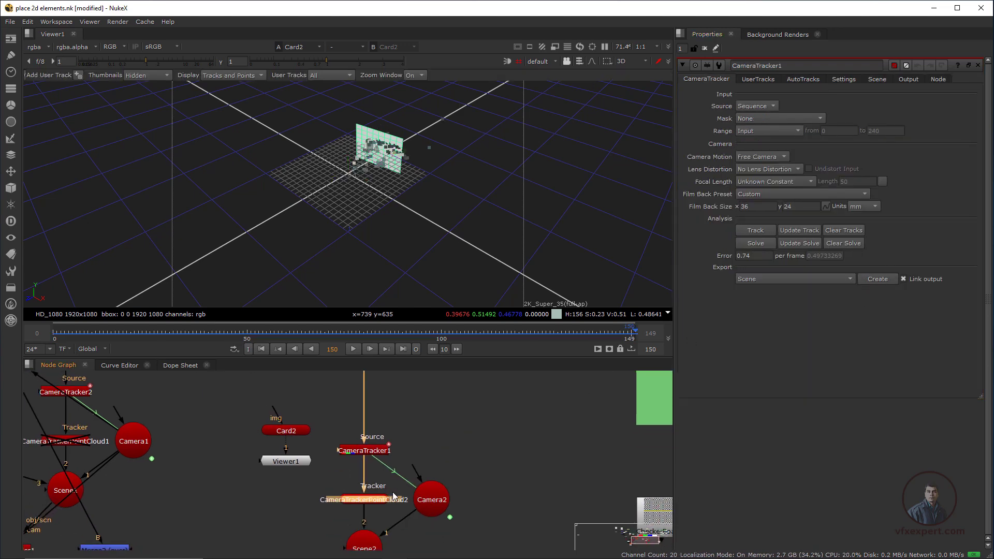
Add a CheckerBoard node above Card2 and connect it to the card's img input
{"action": "middle_click_drag", "start_coordinate": [409, 487], "coordinate": [416, 464]}
{"action": "left_click_drag", "start_coordinate": [297, 436], "coordinate": [299, 481]}
{"action": "left_click", "coordinate": [300, 409]}
{"action": "left_click_drag", "start_coordinate": [301, 410], "coordinate": [291, 442]}
{"action": "middle_click_drag", "start_coordinate": [291, 442], "coordinate": [293, 454]}
{"action": "left_click", "coordinate": [11, 38]}
{"action": "left_click_drag", "start_coordinate": [299, 493], "coordinate": [273, 397]}
{"action": "left_click", "coordinate": [100, 111]}
{"action": "left_click_drag", "start_coordinate": [287, 448], "coordinate": [287, 456]}
{"action": "middle_click_drag", "start_coordinate": [282, 449], "coordinate": [279, 429]}
Connect Card2 to Scene2 and view the combined 3D scene
{"action": "left_click_drag", "start_coordinate": [274, 470], "coordinate": [378, 522]}
{"action": "left_click", "coordinate": [378, 522]}
{"action": "key", "text": "1"}
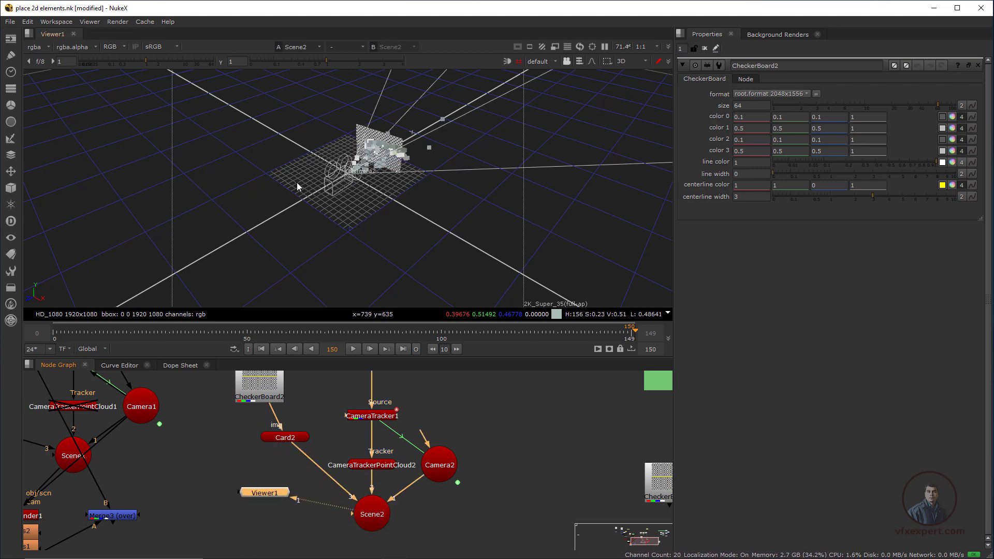
Rotate Card2 about its Y axis to about 45° to line it up with the window wall's point cloud
{"action": "scroll", "coordinate": [263, 203], "scroll_direction": "up", "scroll_amount": 5}
{"action": "left_click_drag", "start_coordinate": [262, 203], "coordinate": [277, 173], "text": "ctrl"}
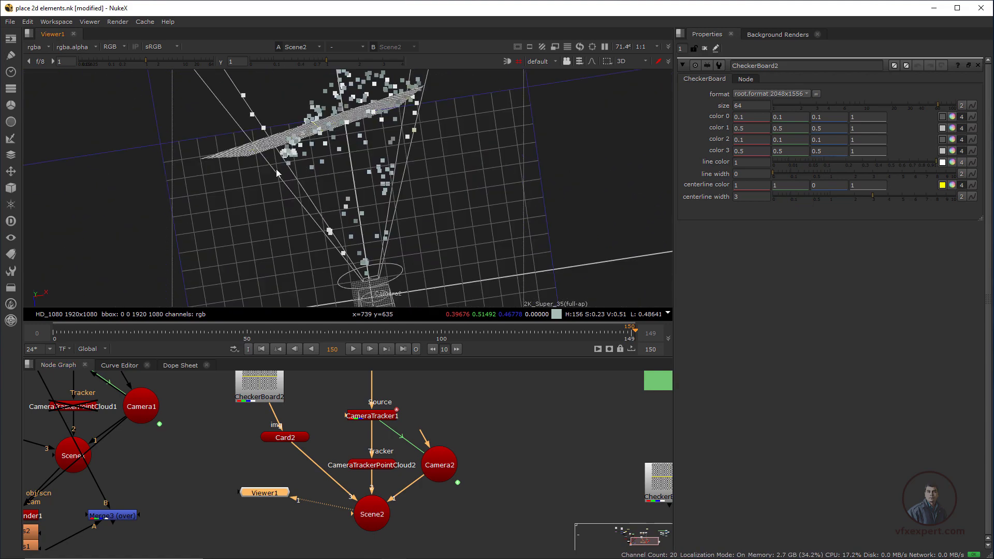
{"action": "double_click", "coordinate": [286, 438]}
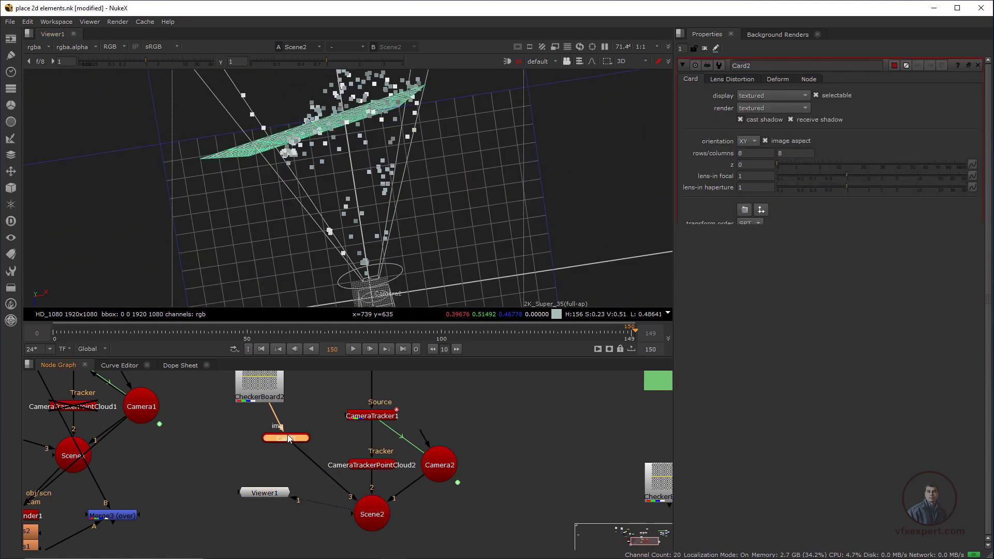
{"action": "mouse_move", "coordinate": [320, 154]}
{"action": "left_mouse_down", "text": "ctrl"}
{"action": "mouse_move", "coordinate": [336, 142]}
{"action": "mouse_move", "coordinate": [328, 139]}
{"action": "left_mouse_up", "text": "ctrl"}
{"action": "right_click_drag", "start_coordinate": [390, 214], "coordinate": [392, 295], "text": "alt"}
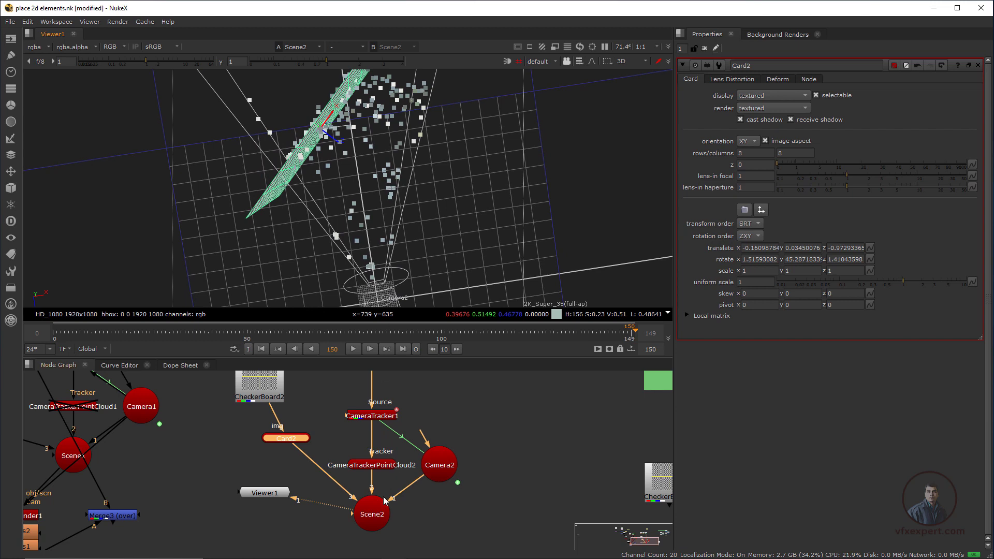
Add a ScanlineRender node below Scene2, connecting its obj/scn input to Scene2 and its cam input to Camera2
{"action": "middle_click_drag", "start_coordinate": [385, 499], "coordinate": [395, 456]}
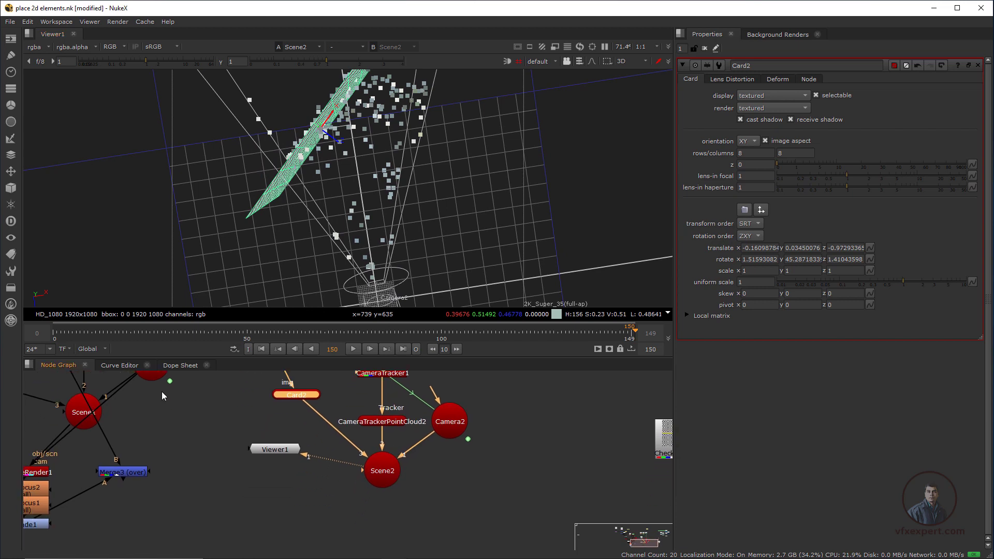
{"action": "left_click", "coordinate": [10, 188]}
{"action": "left_click", "coordinate": [67, 335]}
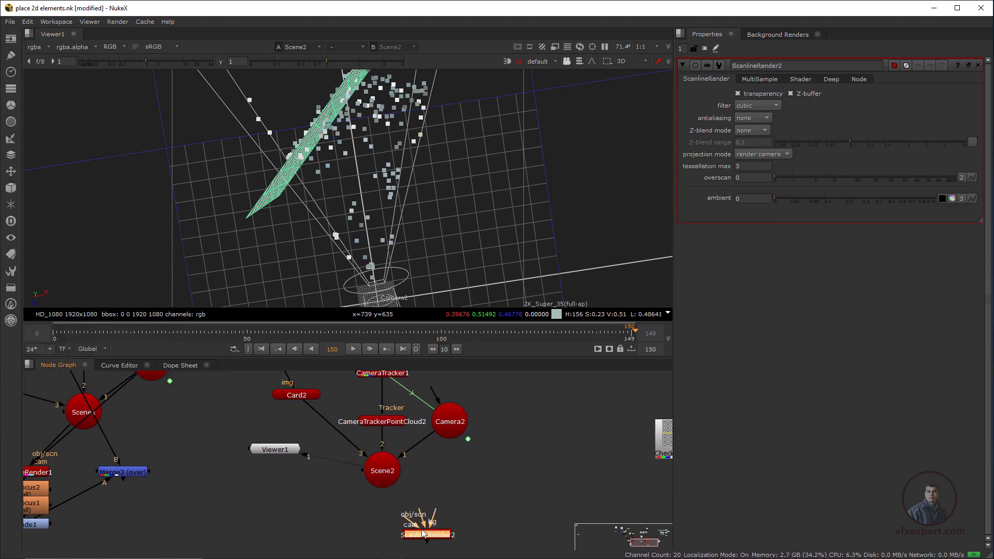
{"action": "scroll", "coordinate": [415, 533], "scroll_direction": "up", "scroll_amount": 3}
{"action": "left_click", "coordinate": [369, 531]}
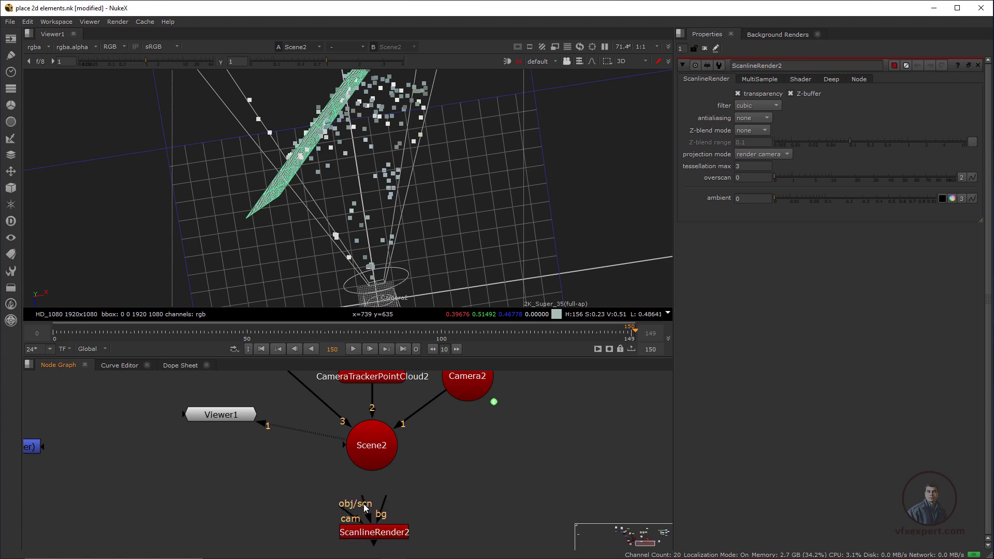
{"action": "left_click_drag", "start_coordinate": [365, 509], "coordinate": [465, 396]}
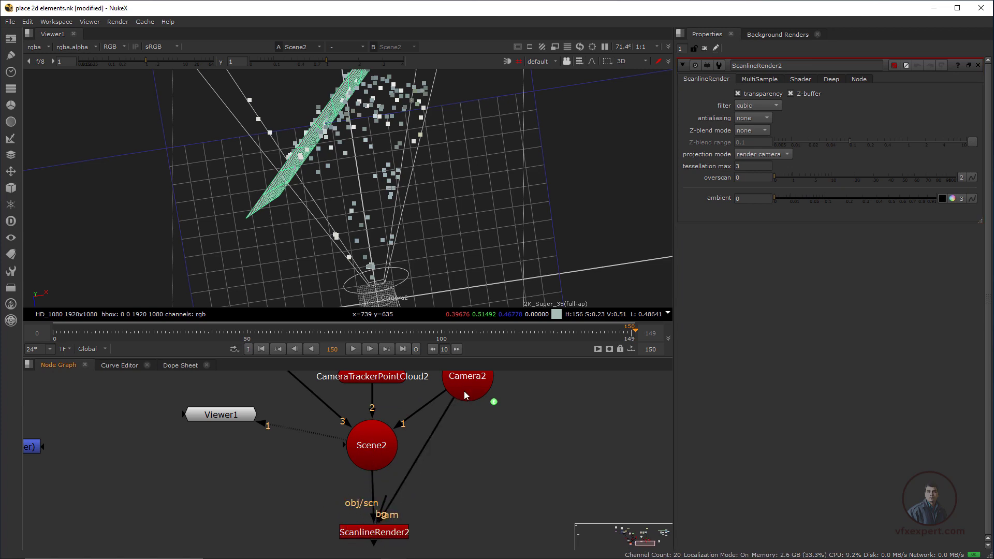
Place Read1 above CameraTracker1 and connect ScanlineRender2's bg input to Read1
{"action": "scroll", "coordinate": [465, 397], "scroll_direction": "down", "scroll_amount": 8}
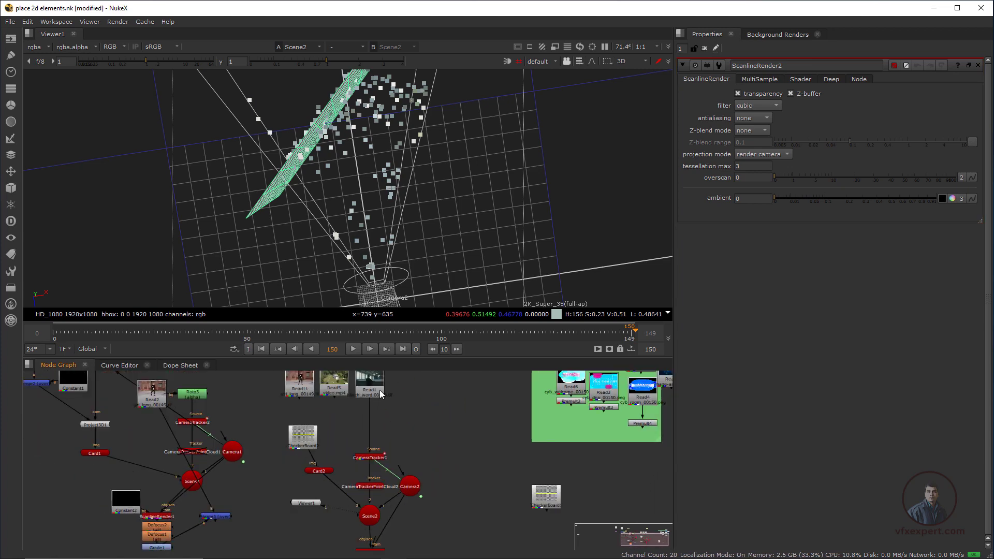
{"action": "left_click_drag", "start_coordinate": [382, 395], "coordinate": [382, 435]}
{"action": "scroll", "coordinate": [410, 374], "scroll_direction": "up", "scroll_amount": 2}
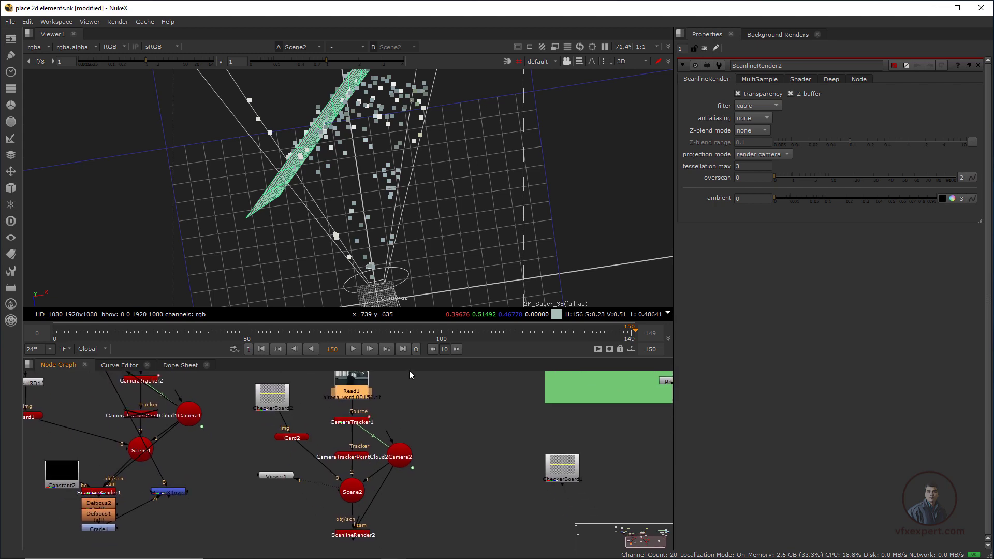
{"action": "left_click_drag", "start_coordinate": [410, 357], "coordinate": [410, 277]}
{"action": "scroll", "coordinate": [340, 513], "scroll_direction": "up", "scroll_amount": 3}
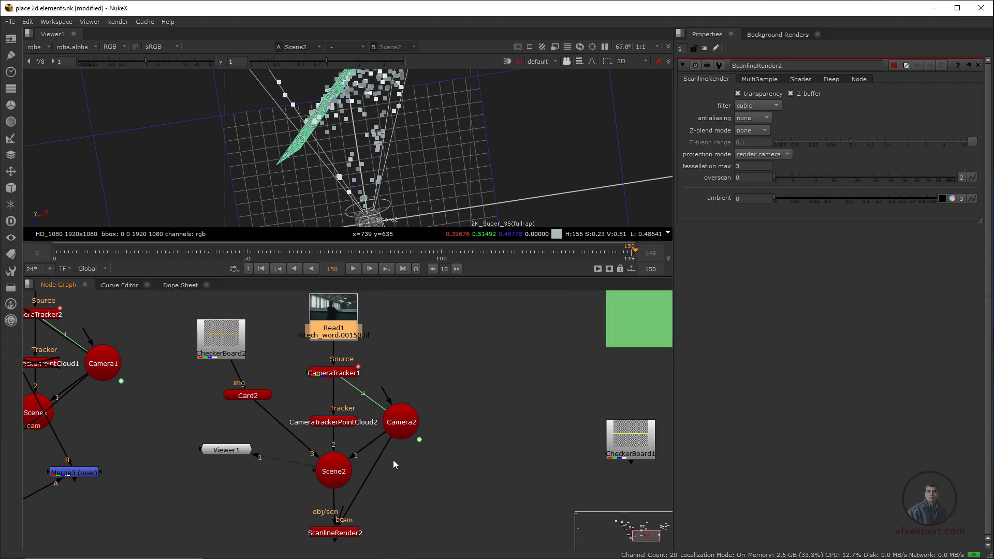
{"action": "left_click_drag", "start_coordinate": [339, 513], "coordinate": [408, 311]}
Add two dots to the bg connection and route it around the outside of the CheckerBoard2 and Card2 branch
{"action": "left_click_drag", "start_coordinate": [363, 431], "coordinate": [463, 467], "text": "ctrl"}
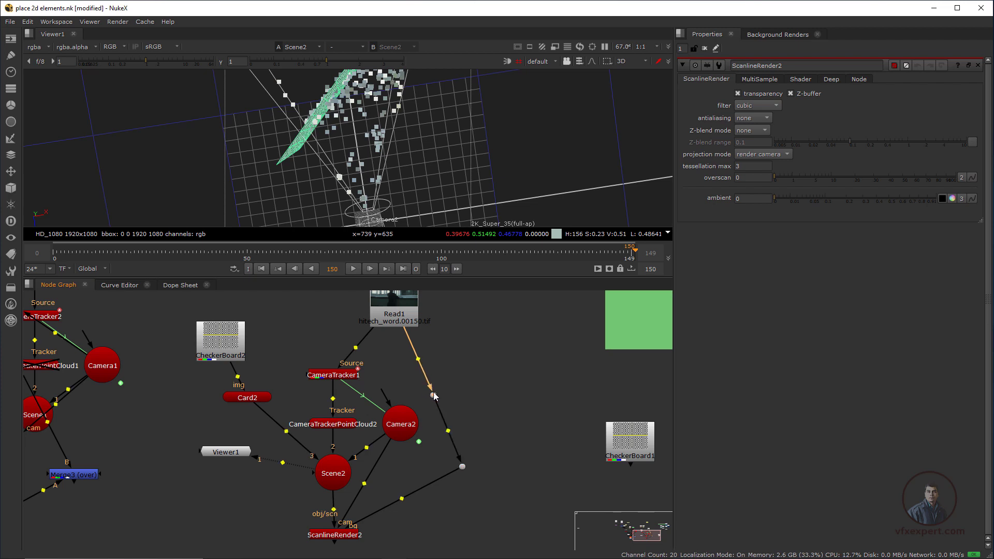
{"action": "left_click_drag", "start_coordinate": [433, 395], "coordinate": [456, 313], "text": "ctrl"}
{"action": "left_click_drag", "start_coordinate": [394, 314], "coordinate": [333, 316]}
{"action": "left_click_drag", "start_coordinate": [462, 467], "coordinate": [436, 539]}
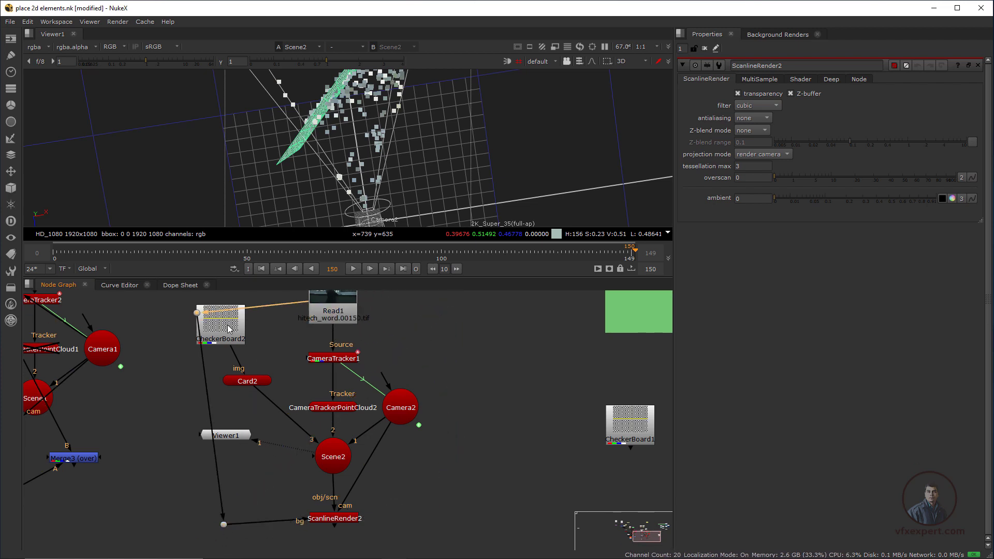
{"action": "left_click_drag", "start_coordinate": [220, 320], "coordinate": [247, 348]}
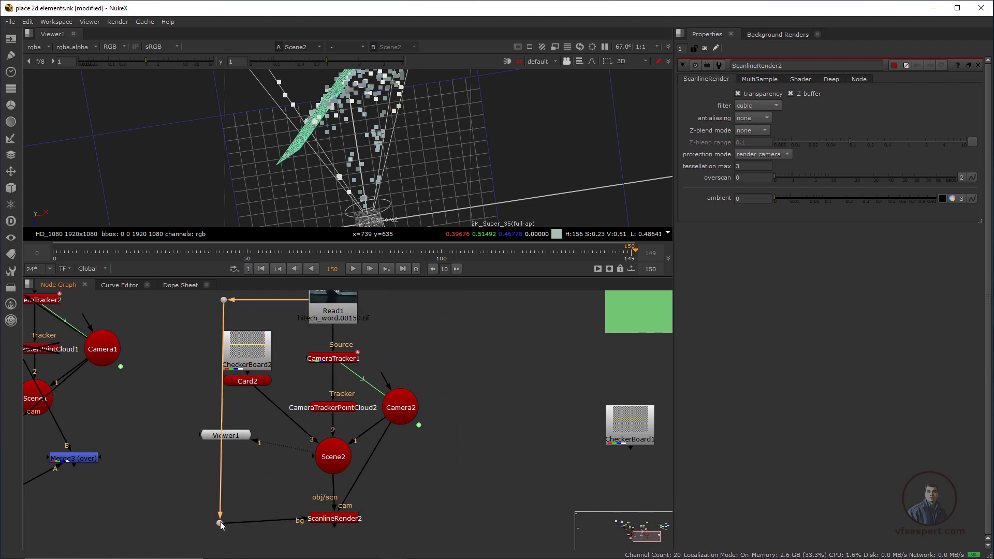
Move Viewer1 beside ScanlineRender2, connect it to that node and show the rendered result in the 2D view
{"action": "left_click", "coordinate": [333, 457]}
{"action": "left_click_drag", "start_coordinate": [226, 435], "coordinate": [333, 510]}
{"action": "left_click", "coordinate": [337, 518]}
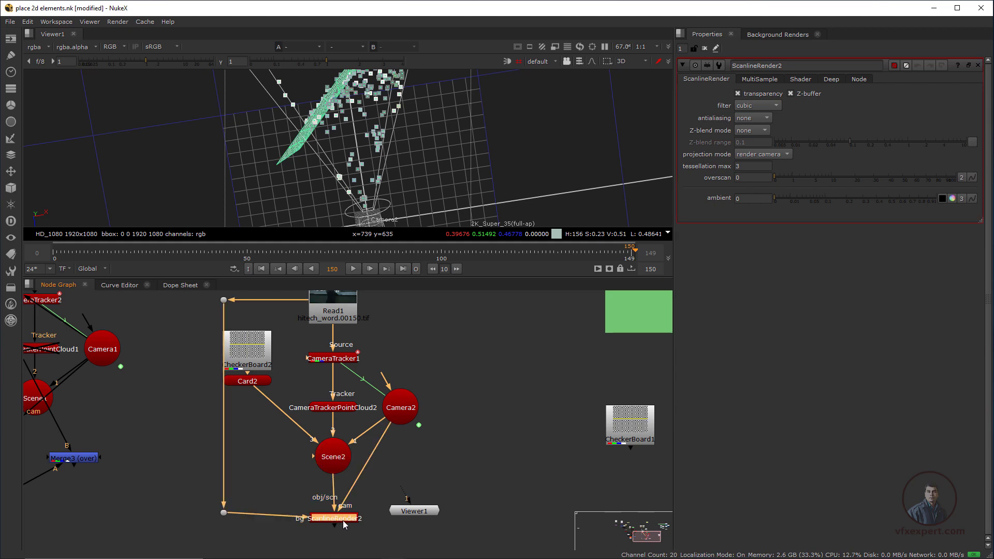
{"action": "key", "text": "1"}
{"action": "key", "text": "Tab"}
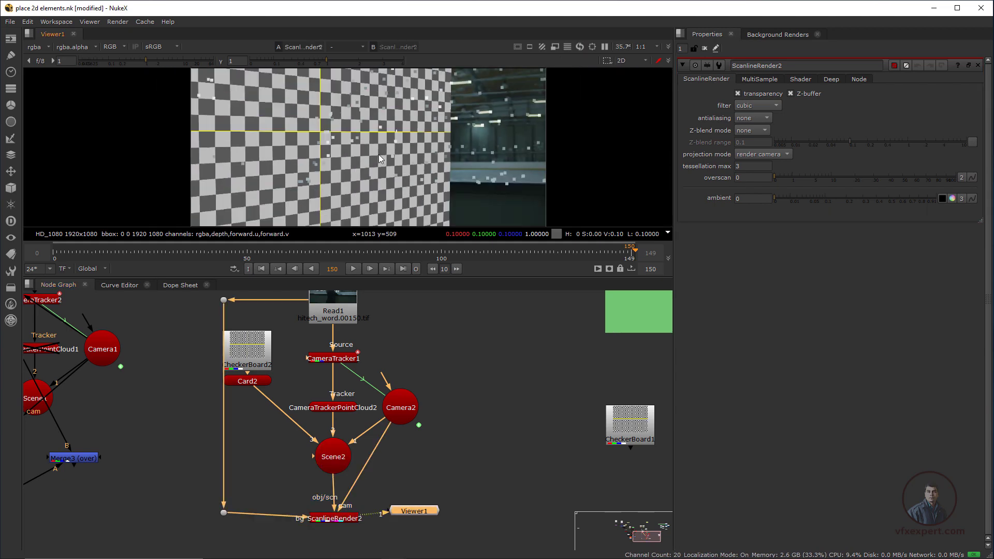
{"action": "scroll", "coordinate": [378, 154], "scroll_direction": "down", "scroll_amount": 3}
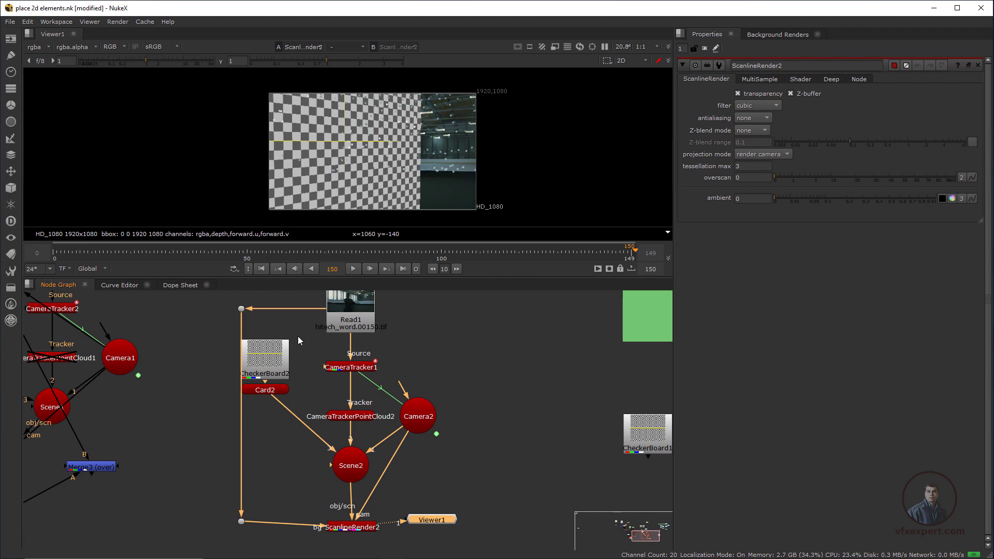
Shift CheckerBoard2 and Card2 clear of the bg line and set Card2's scale to 2.2 in X and 1.1 in Y
{"action": "left_click_drag", "start_coordinate": [300, 334], "coordinate": [289, 398]}
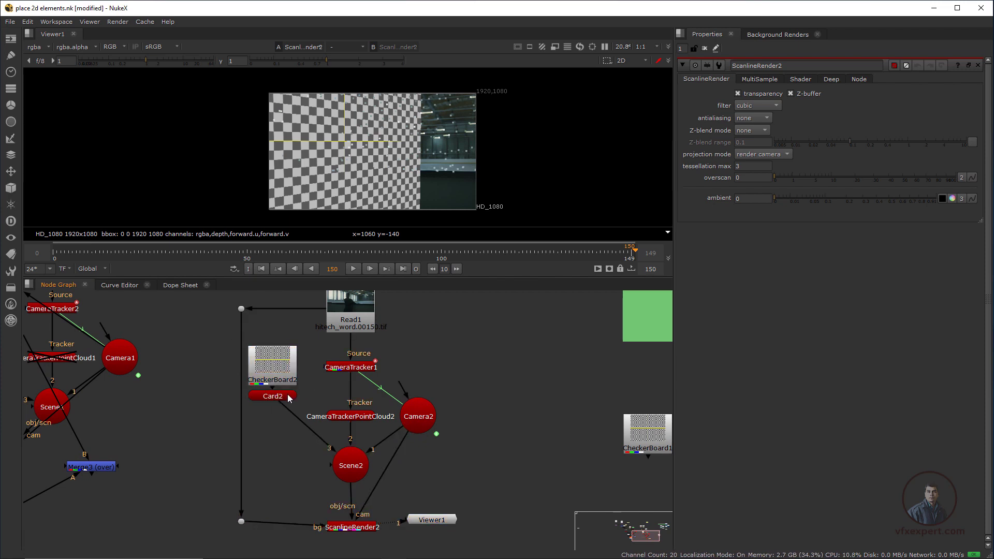
{"action": "double_click", "coordinate": [289, 397]}
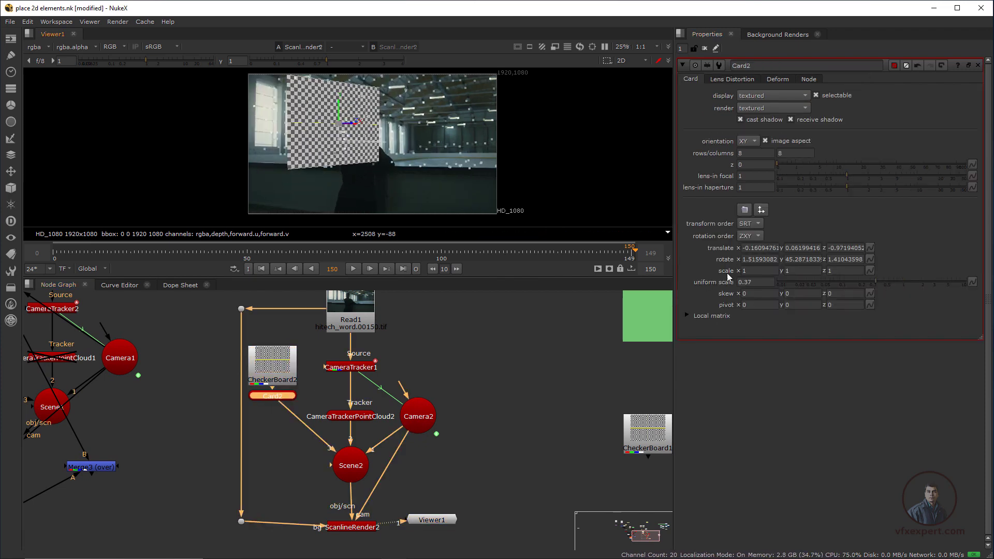
{"action": "left_click", "coordinate": [759, 270]}
{"action": "type", "text": "2.2"}
{"action": "key", "text": "Tab"}
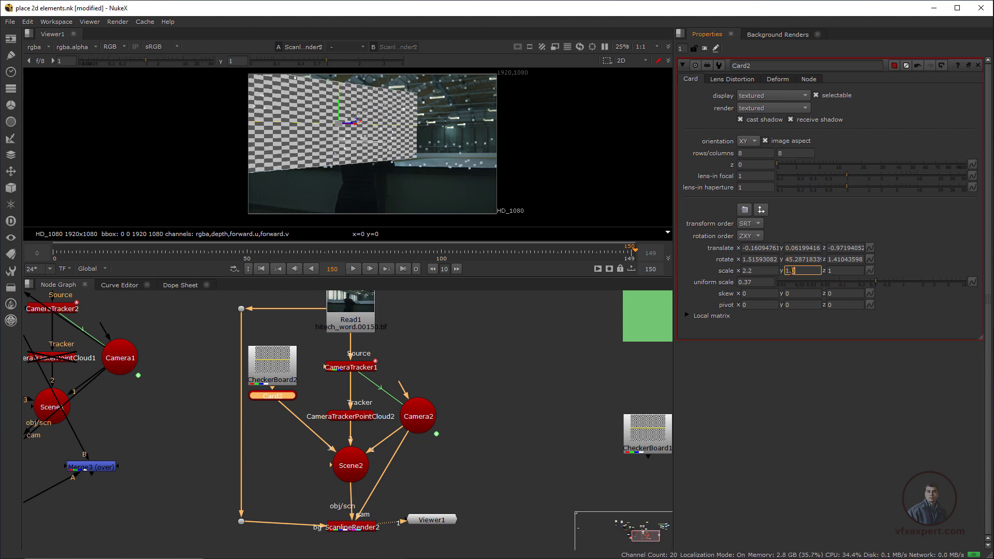
{"action": "type", "text": "1.1"}
{"action": "key", "text": "Return"}
{"action": "middle_click_drag", "start_coordinate": [432, 167], "coordinate": [414, 185]}
{"action": "scroll", "coordinate": [341, 150], "scroll_direction": "up", "scroll_amount": 3}
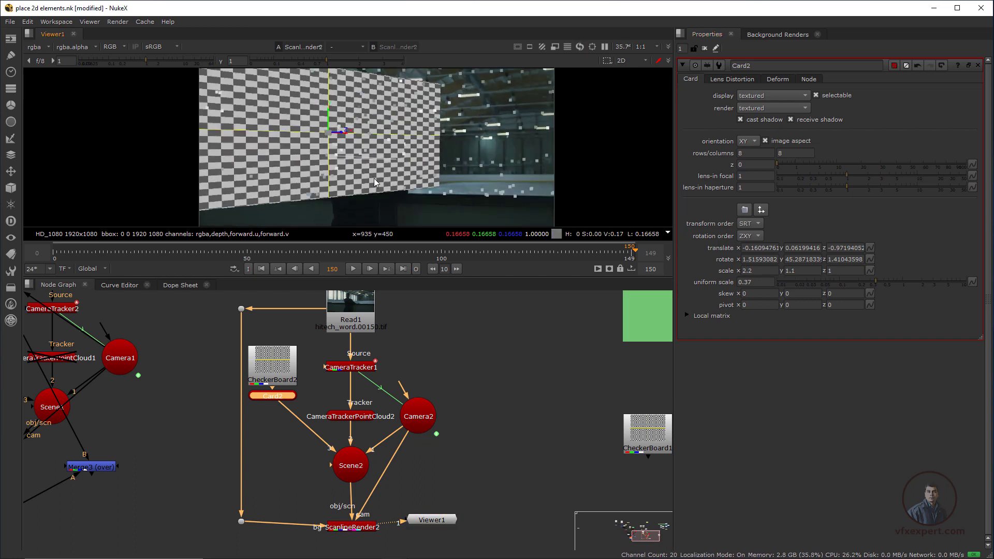
{"action": "scroll", "coordinate": [374, 178], "scroll_direction": "down", "scroll_amount": 3}
Scrub to frame 49, display the original Read1 footage and inspect the window wall
{"action": "middle_click_drag", "start_coordinate": [474, 348], "coordinate": [369, 377]}
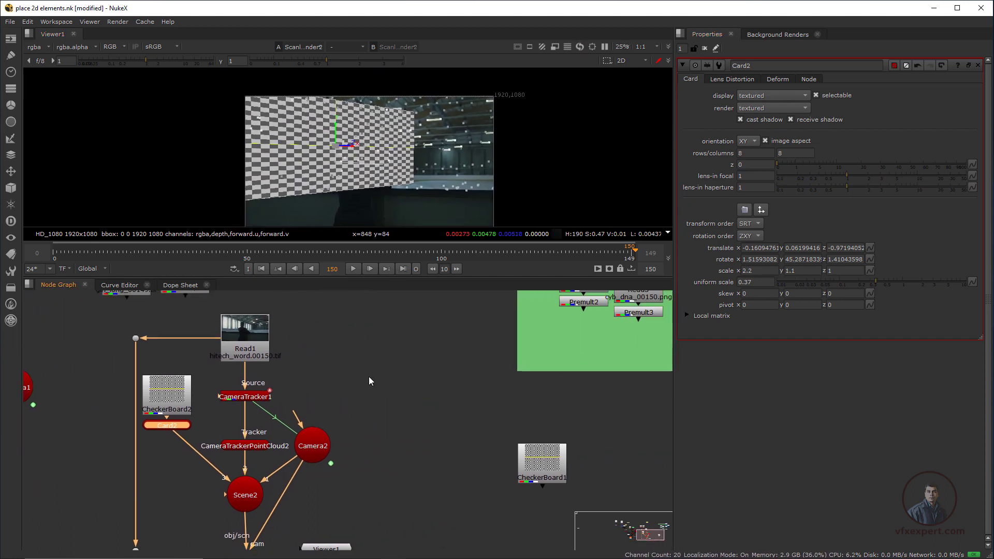
{"action": "left_click", "coordinate": [369, 377]}
{"action": "left_click_drag", "start_coordinate": [369, 253], "coordinate": [243, 253]}
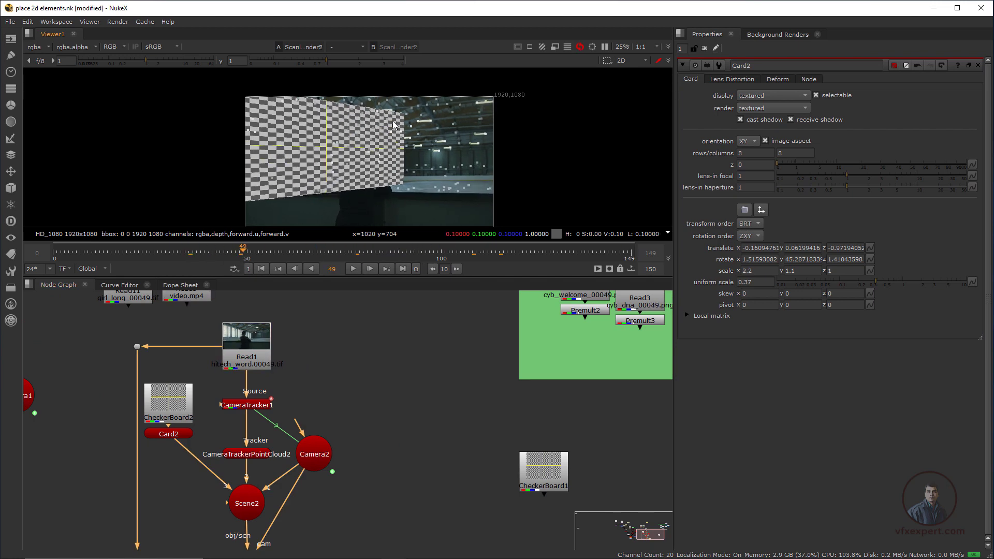
{"action": "middle_click_drag", "start_coordinate": [344, 363], "coordinate": [279, 401]}
{"action": "left_click", "coordinate": [283, 407]}
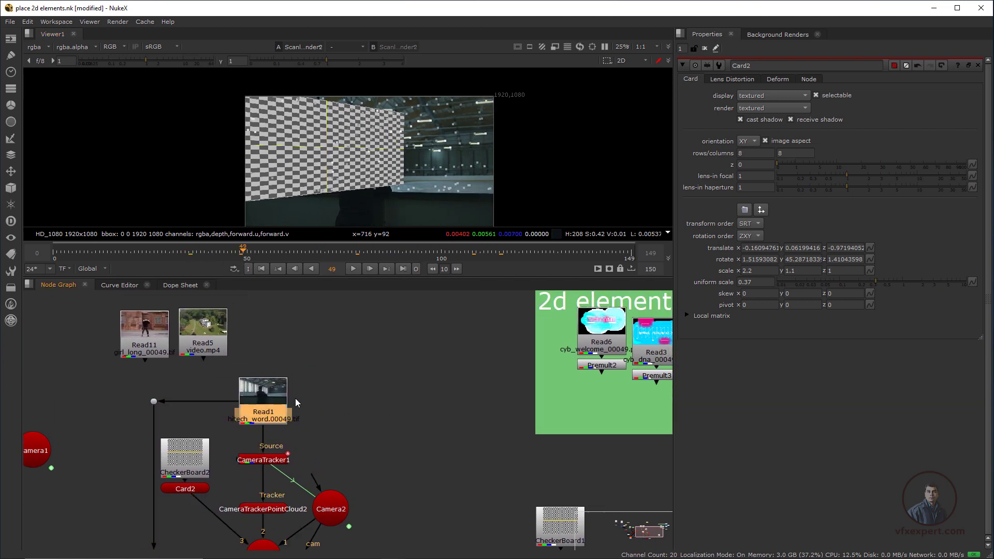
{"action": "key", "text": "1"}
{"action": "left_click", "coordinate": [272, 362]}
{"action": "scroll", "coordinate": [382, 175], "scroll_direction": "up", "scroll_amount": 2}
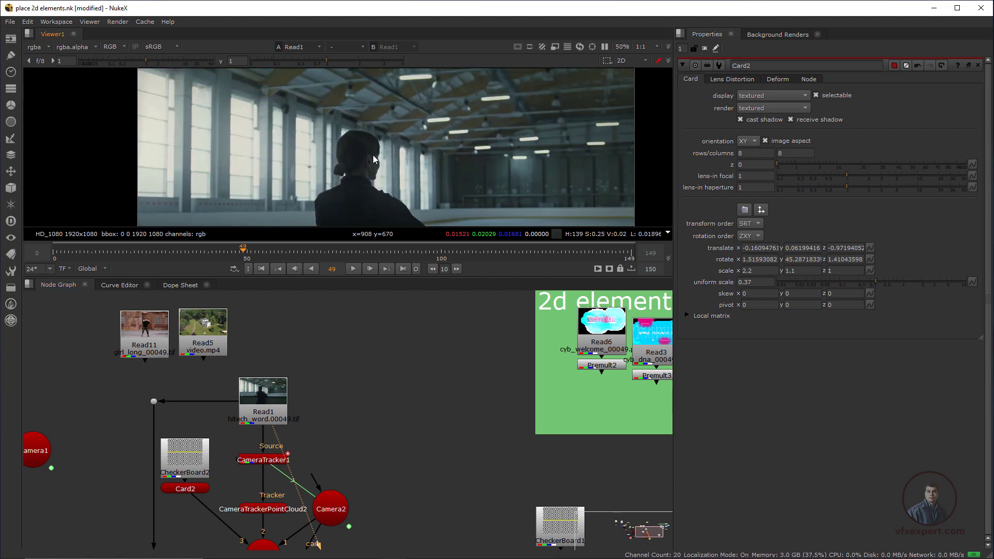
{"action": "scroll", "coordinate": [374, 159], "scroll_direction": "down", "scroll_amount": 1}
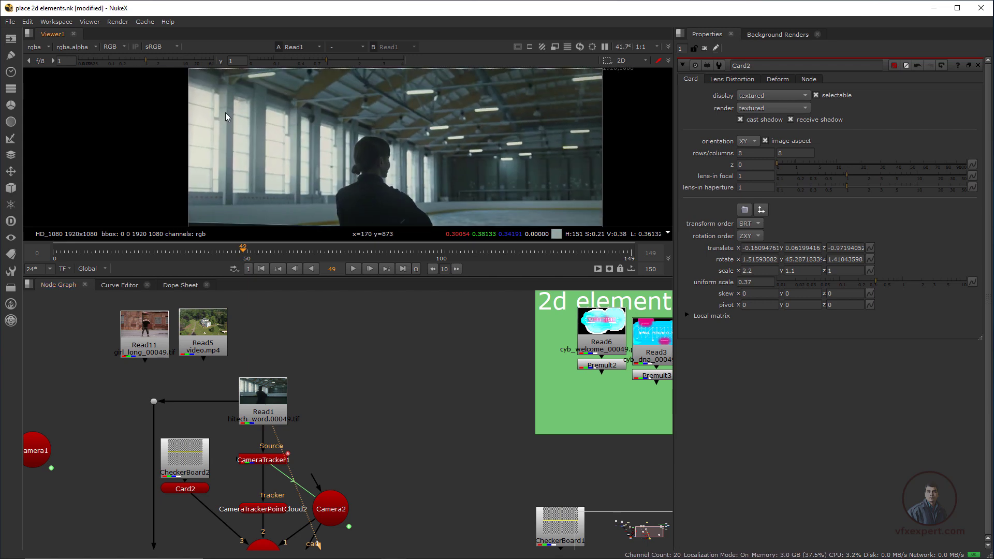
{"action": "left_click_drag", "start_coordinate": [397, 153], "coordinate": [424, 176], "text": "ctrl+shift"}
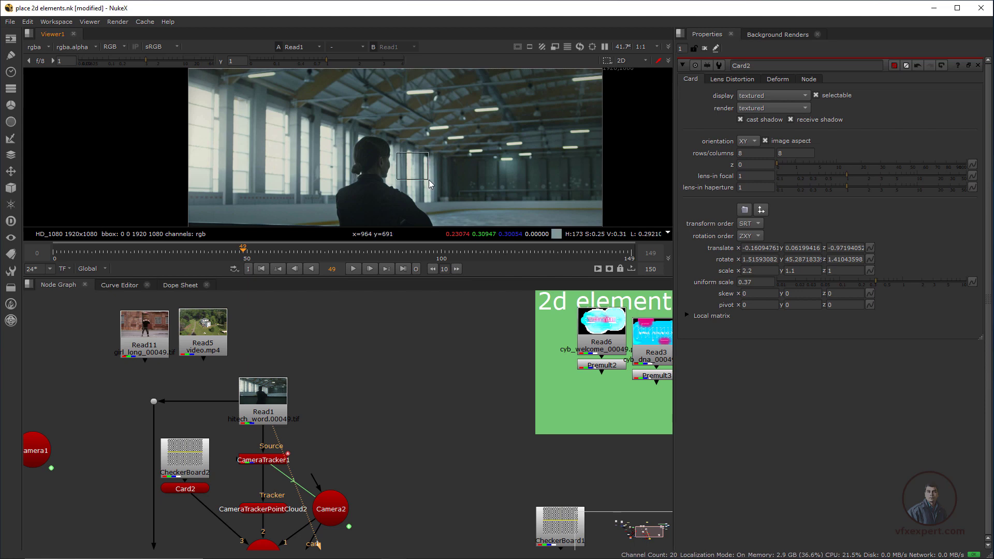
{"action": "left_click_drag", "start_coordinate": [207, 110], "coordinate": [232, 122], "text": "ctrl+shift"}
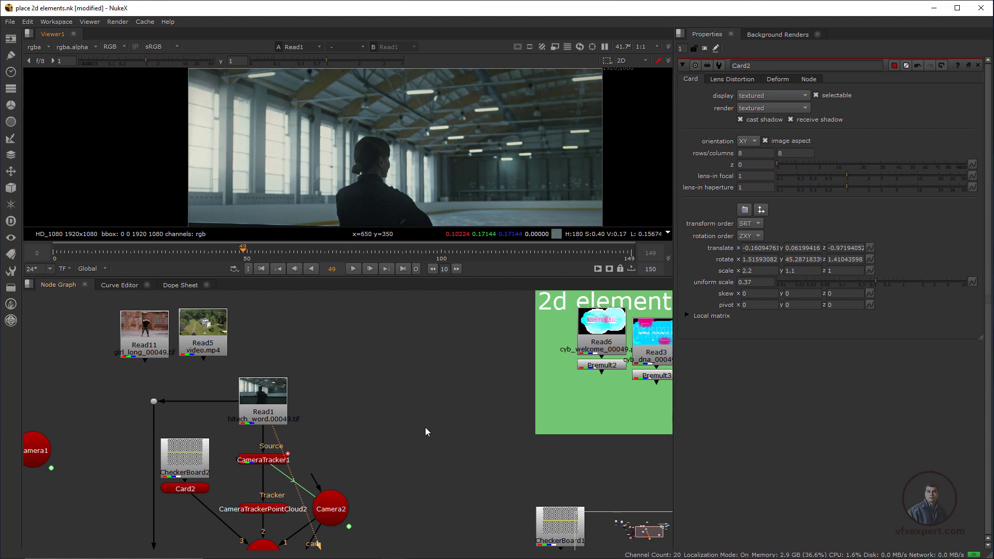
Move Read6 and Premult2 out of the 2d elements backdrop into the free space near Read1
{"action": "scroll", "coordinate": [424, 427], "scroll_direction": "down", "scroll_amount": 4}
{"action": "scroll", "coordinate": [421, 415], "scroll_direction": "up", "scroll_amount": 2}
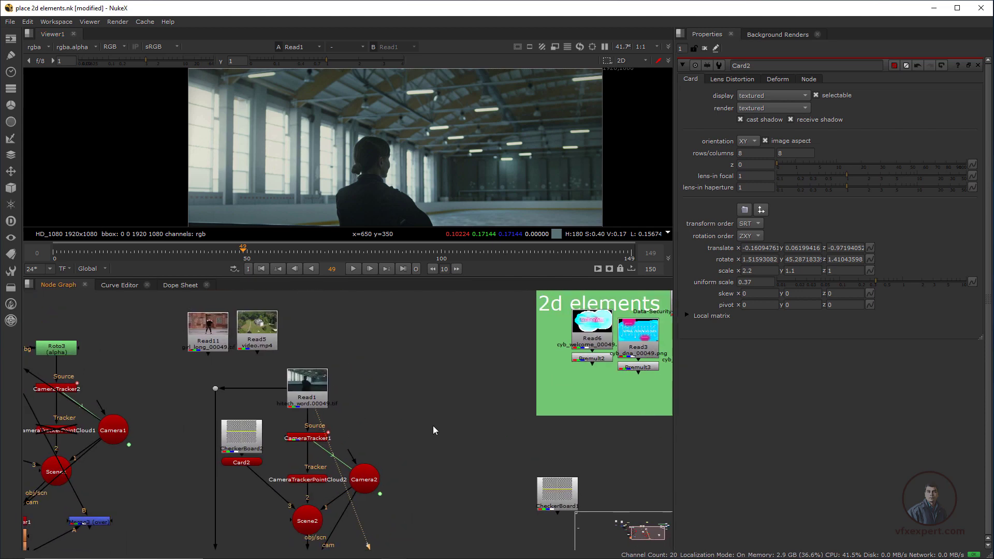
{"action": "middle_click_drag", "start_coordinate": [433, 427], "coordinate": [429, 430]}
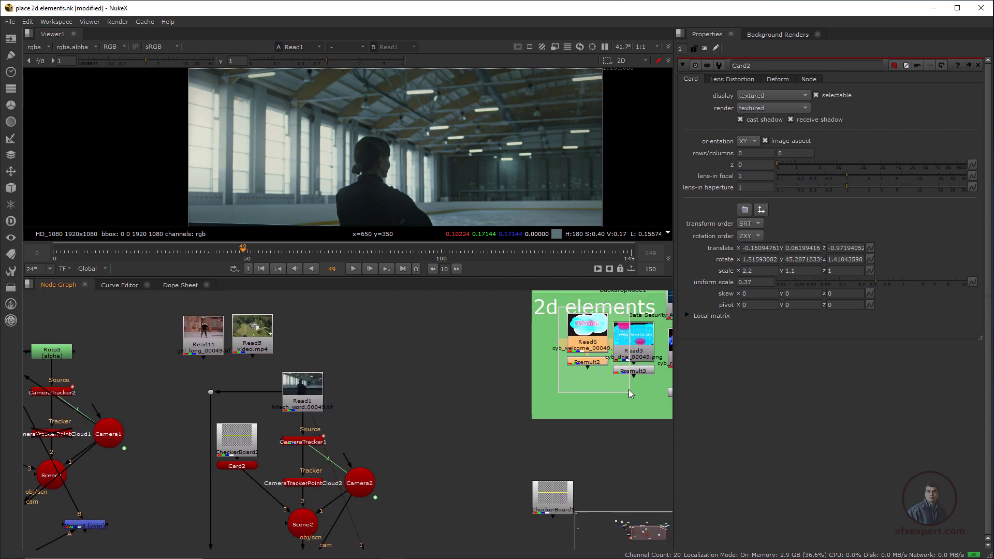
{"action": "left_click_drag", "start_coordinate": [596, 363], "coordinate": [455, 370]}
Try to connect Card2's img input to Premult2 in place of CheckerBoard2
{"action": "left_click_drag", "start_coordinate": [242, 444], "coordinate": [452, 372]}
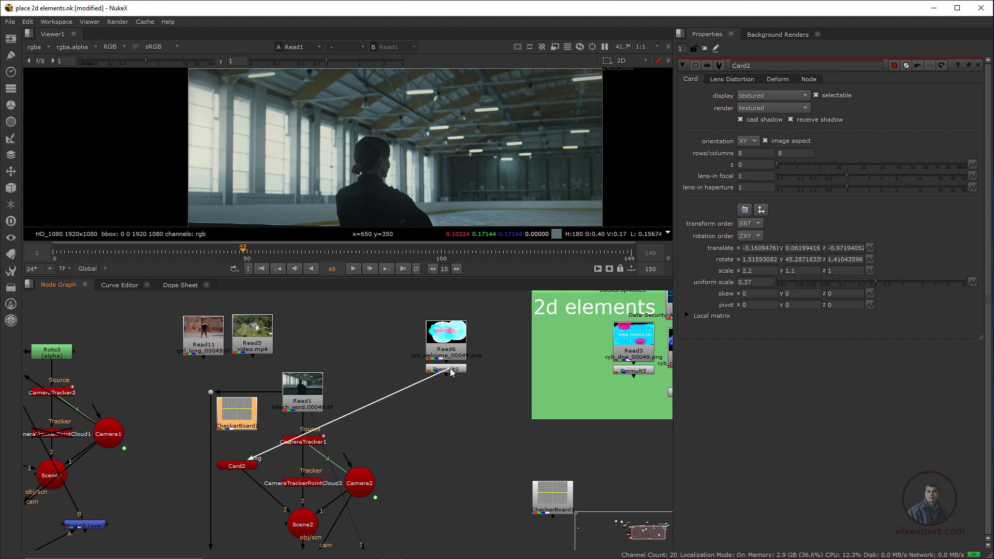
{"action": "left_click_drag", "start_coordinate": [370, 409], "coordinate": [239, 420]}
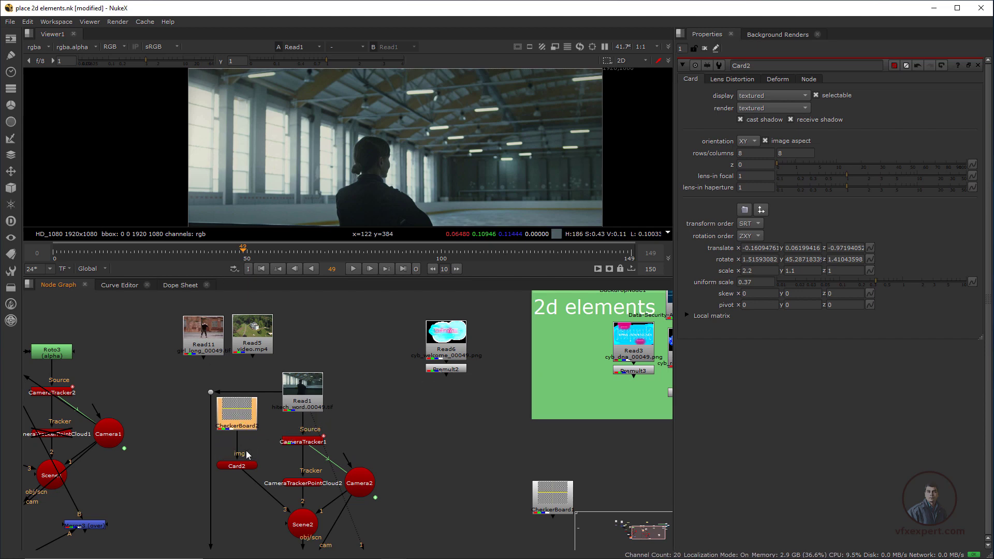
{"action": "left_click_drag", "start_coordinate": [211, 106], "coordinate": [300, 189], "text": "ctrl+shift"}
{"action": "left_click_drag", "start_coordinate": [327, 192], "coordinate": [327, 193]}
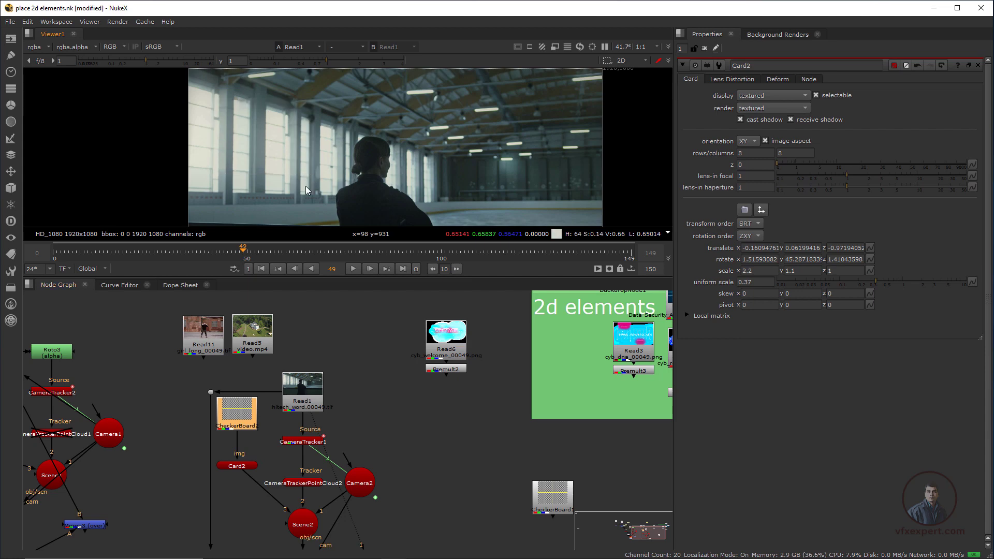
Set the timeline range to Input and scrub the Read1 footage to frame 91
{"action": "middle_click_drag", "start_coordinate": [359, 372], "coordinate": [513, 331]}
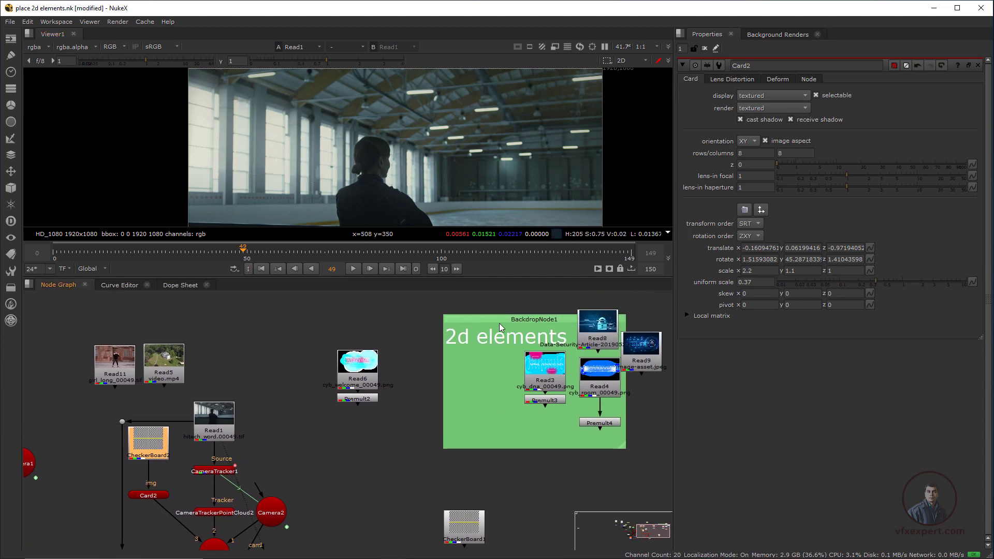
{"action": "scroll", "coordinate": [443, 353], "scroll_direction": "up", "scroll_amount": 2}
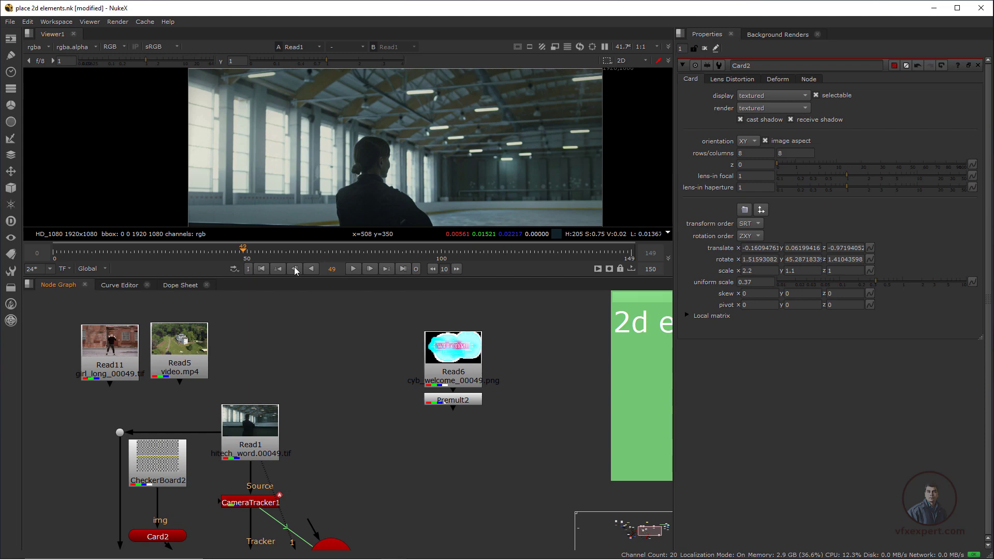
{"action": "left_click", "coordinate": [261, 436]}
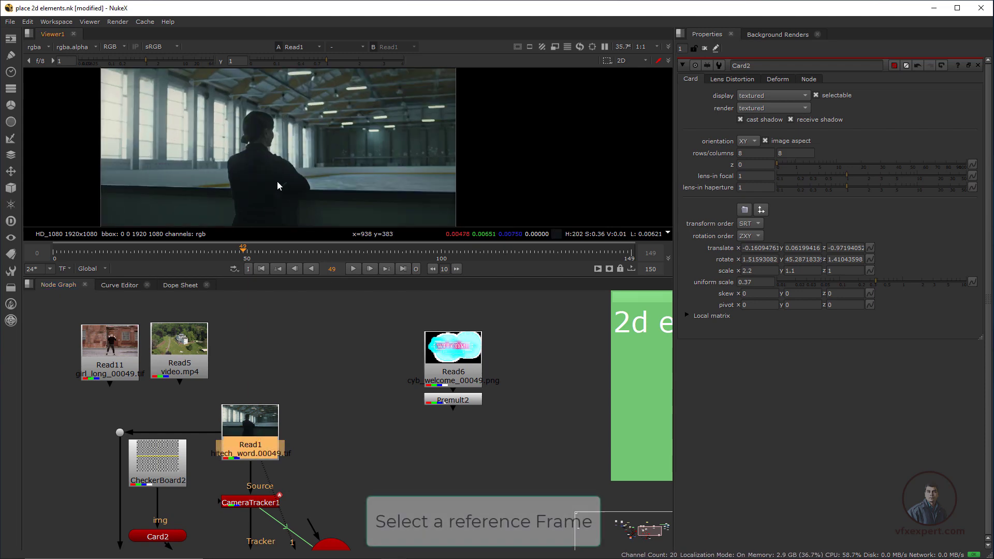
{"action": "left_click", "coordinate": [98, 268]}
{"action": "left_click", "coordinate": [99, 268]}
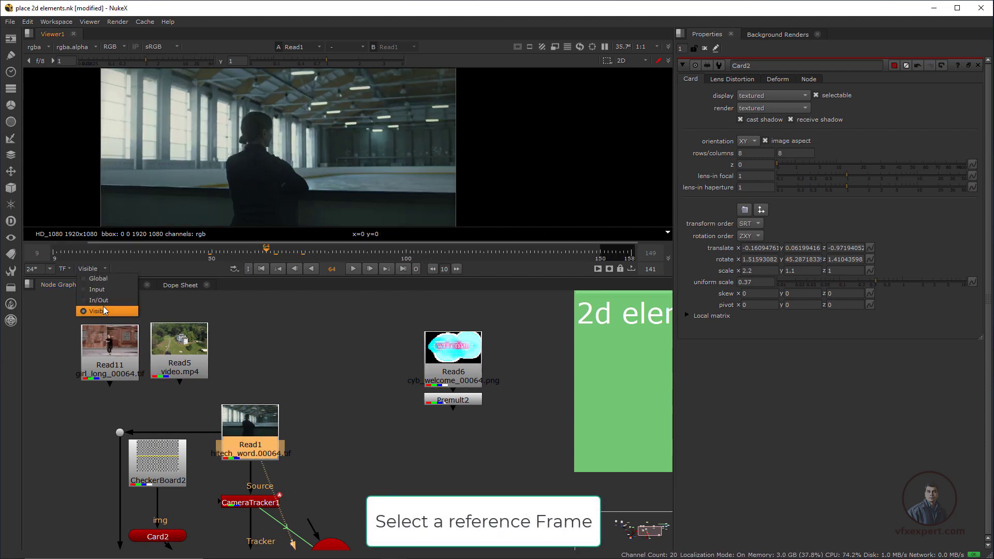
{"action": "left_click", "coordinate": [100, 291]}
{"action": "left_click", "coordinate": [335, 256]}
{"action": "left_click_drag", "start_coordinate": [337, 257], "coordinate": [273, 255]}
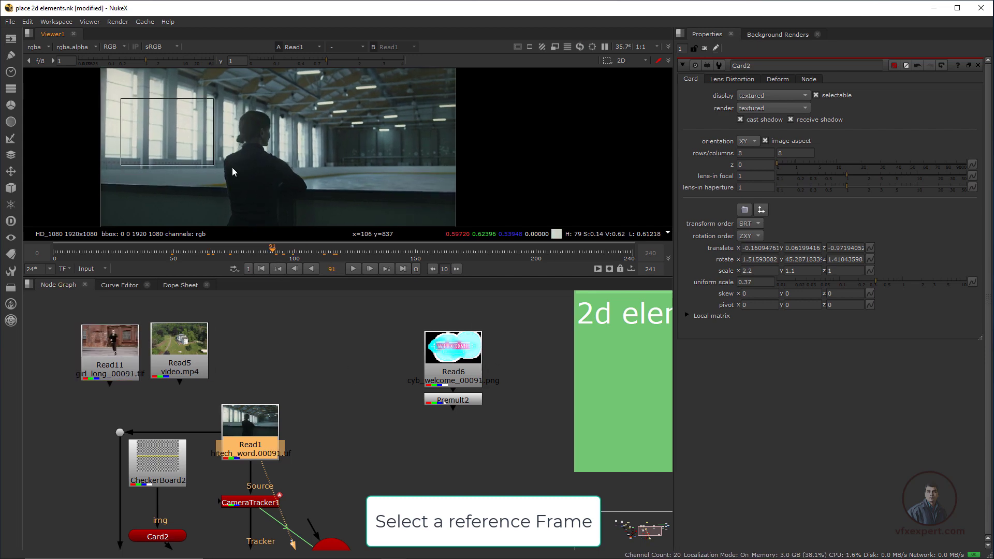
Go to frame 150 as the reference frame and check the windows in the footage
{"action": "middle_click_drag", "start_coordinate": [232, 167], "coordinate": [331, 167]}
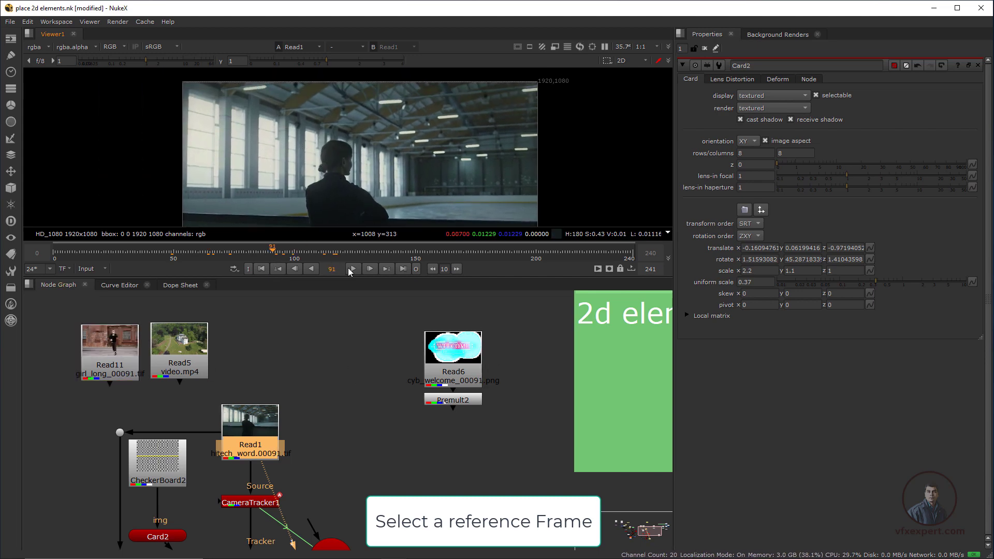
{"action": "type", "text": "1"}
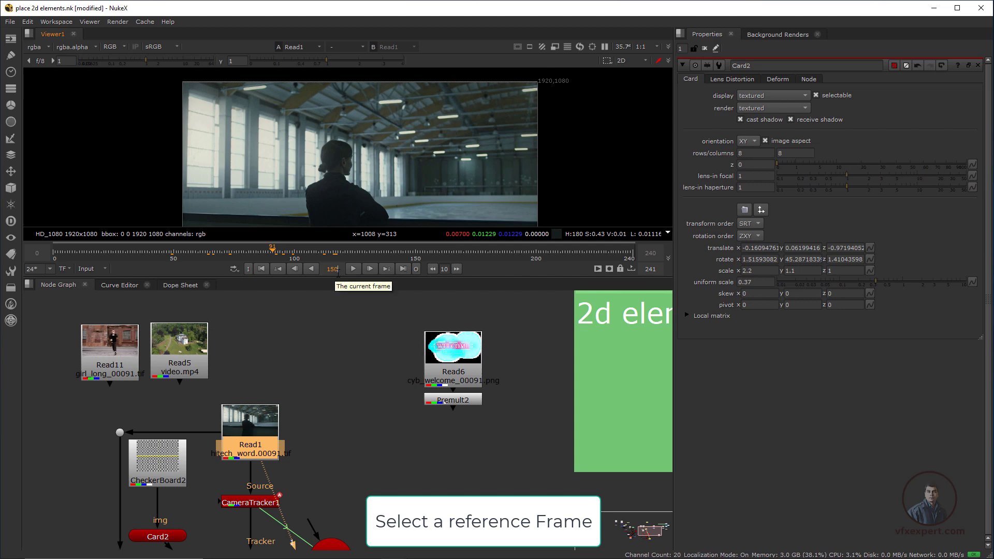
{"action": "type", "text": "50"}
{"action": "key", "text": "Return"}
{"action": "scroll", "coordinate": [262, 153], "scroll_direction": "up", "scroll_amount": 2}
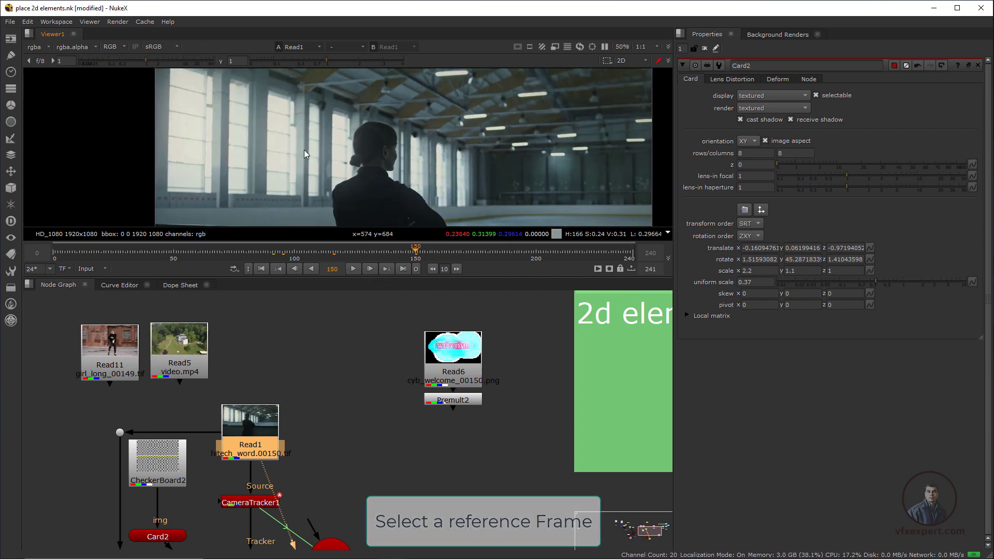
{"action": "scroll", "coordinate": [306, 154], "scroll_direction": "down", "scroll_amount": 1}
{"action": "scroll", "coordinate": [348, 450], "scroll_direction": "down", "scroll_amount": 1}
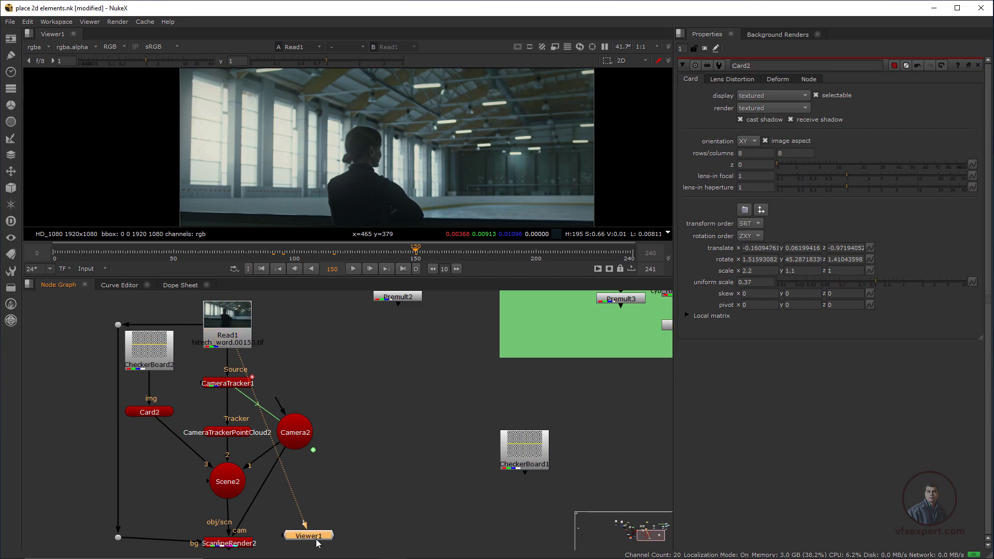
Move Viewer1 up beside Read1 in the node graph, leaving room for new nodes
{"action": "left_click_drag", "start_coordinate": [317, 543], "coordinate": [306, 348]}
{"action": "middle_click_drag", "start_coordinate": [305, 348], "coordinate": [328, 450]}
{"action": "scroll", "coordinate": [314, 437], "scroll_direction": "up", "scroll_amount": 1}
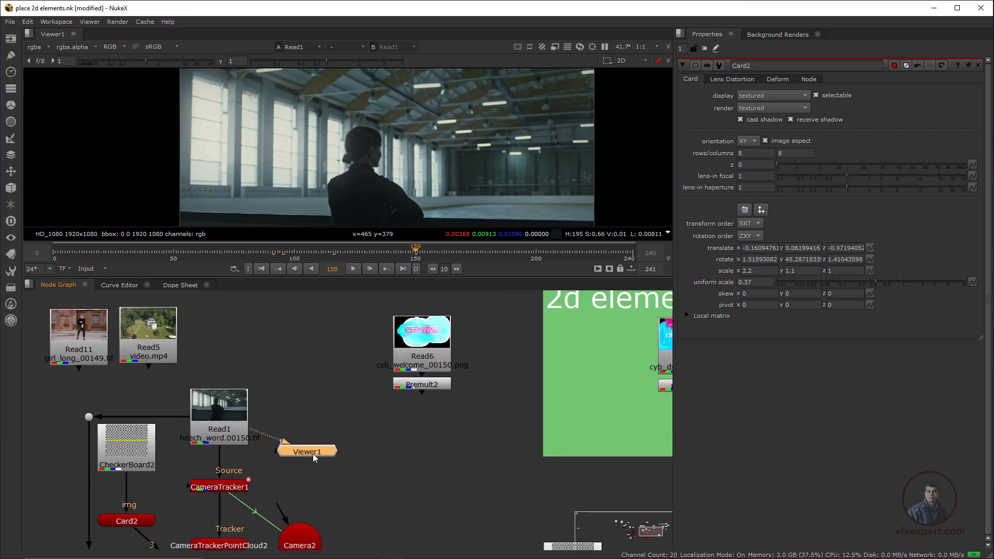
{"action": "left_click_drag", "start_coordinate": [313, 455], "coordinate": [313, 468]}
{"action": "middle_click_drag", "start_coordinate": [320, 414], "coordinate": [332, 428]}
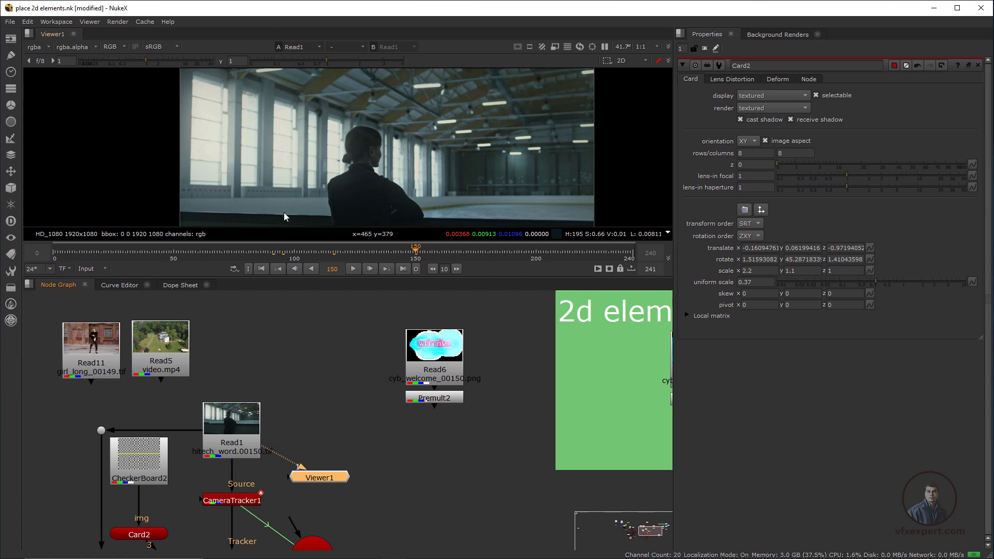
{"action": "scroll", "coordinate": [332, 191], "scroll_direction": "down", "scroll_amount": 1}
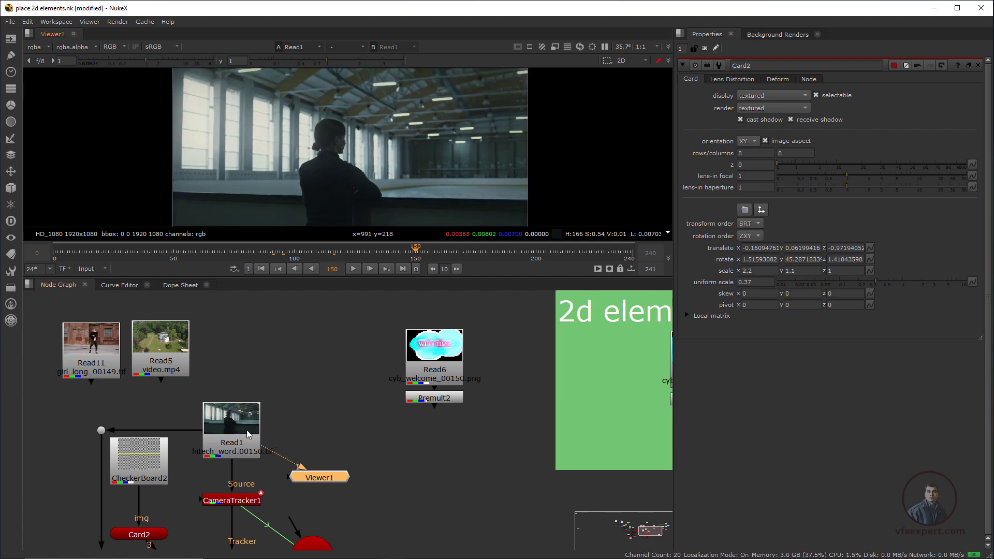
{"action": "left_click_drag", "start_coordinate": [317, 481], "coordinate": [331, 491]}
Add a Merge (over) node between Read1 and Premult2, connecting input B to Read1 and input A to Premult2
{"action": "left_click", "coordinate": [347, 428]}
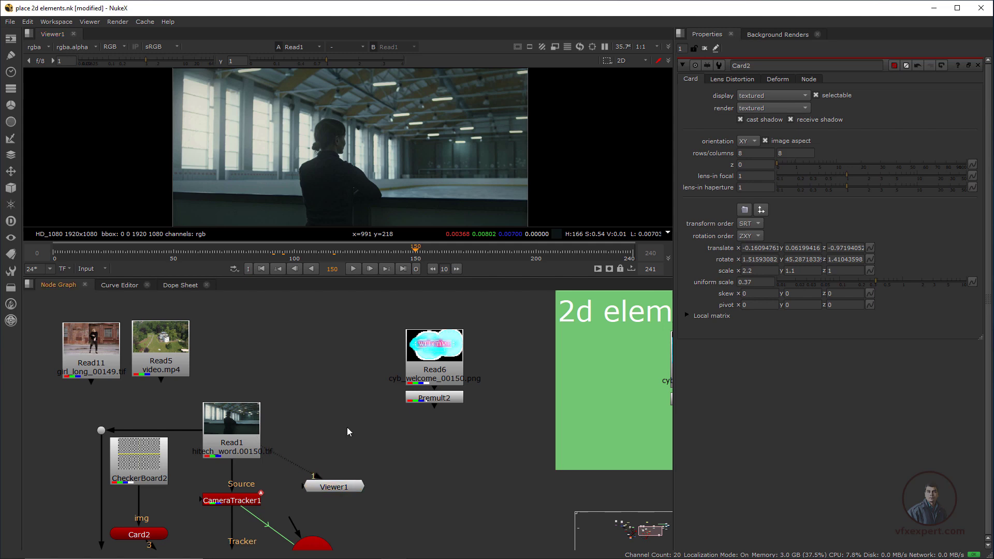
{"action": "key", "text": "m"}
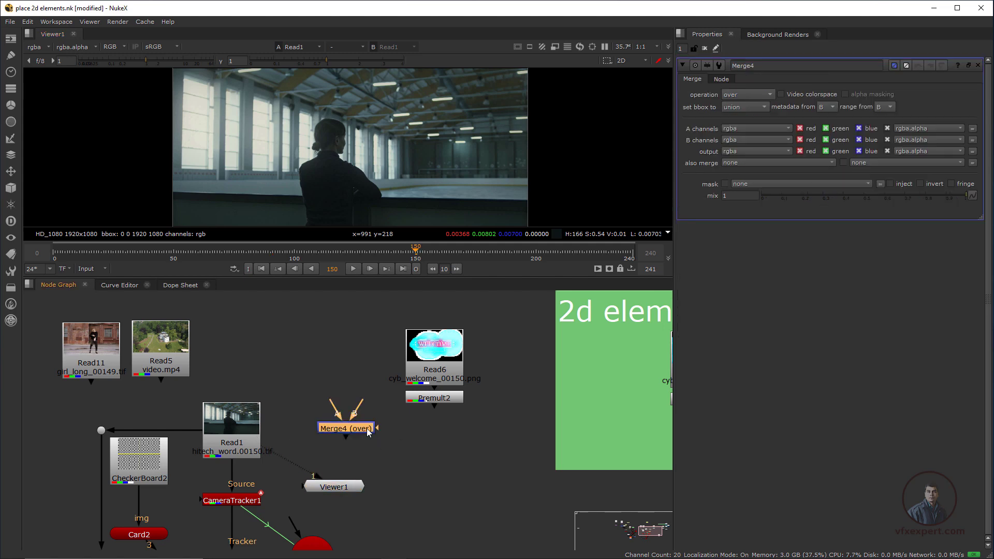
{"action": "left_click_drag", "start_coordinate": [369, 432], "coordinate": [376, 441]}
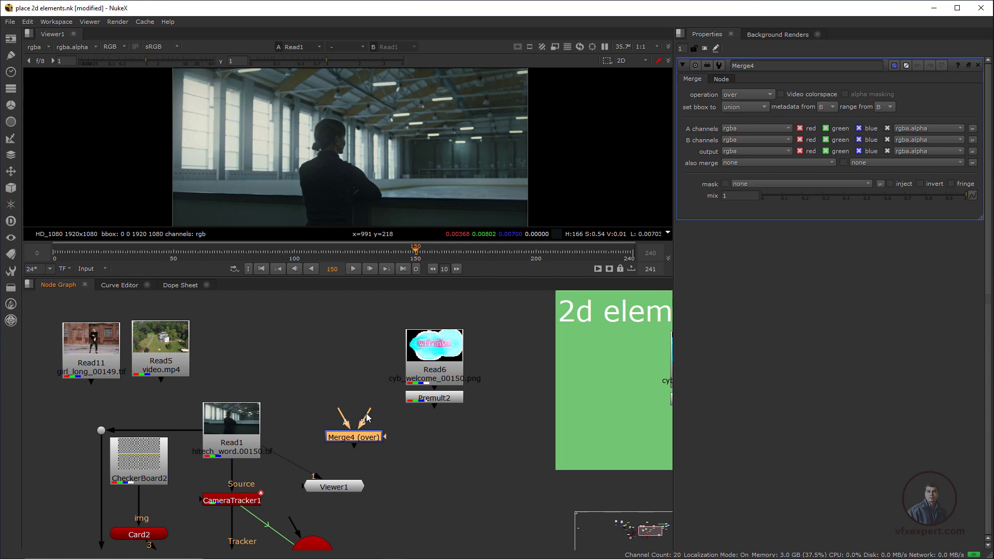
{"action": "left_click_drag", "start_coordinate": [240, 452], "coordinate": [236, 445]}
{"action": "left_click_drag", "start_coordinate": [331, 409], "coordinate": [422, 400]}
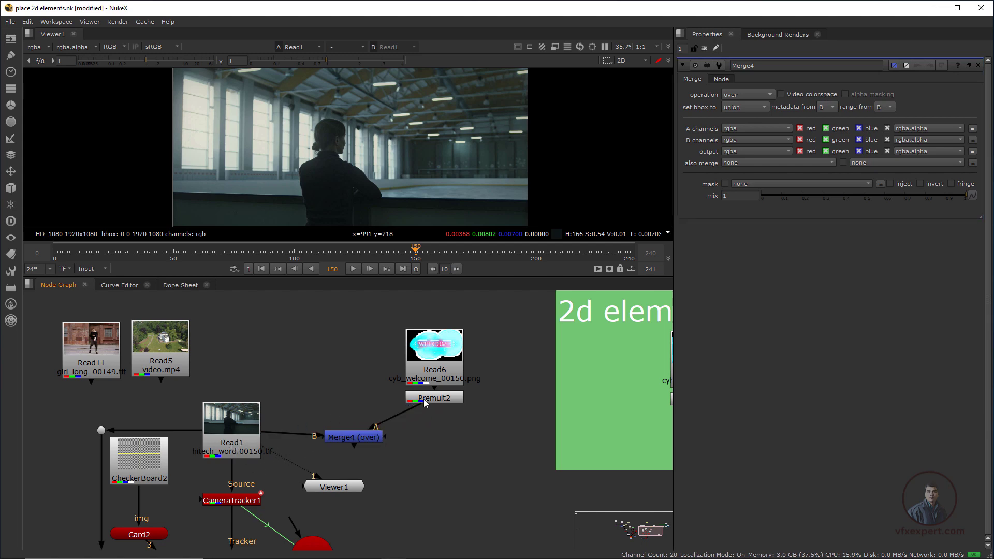
Align Read6 and Premult2 above Merge4 and show the Merge4 result in the viewer
{"action": "left_click_drag", "start_coordinate": [390, 303], "coordinate": [513, 410]}
{"action": "left_click_drag", "start_coordinate": [455, 400], "coordinate": [374, 376]}
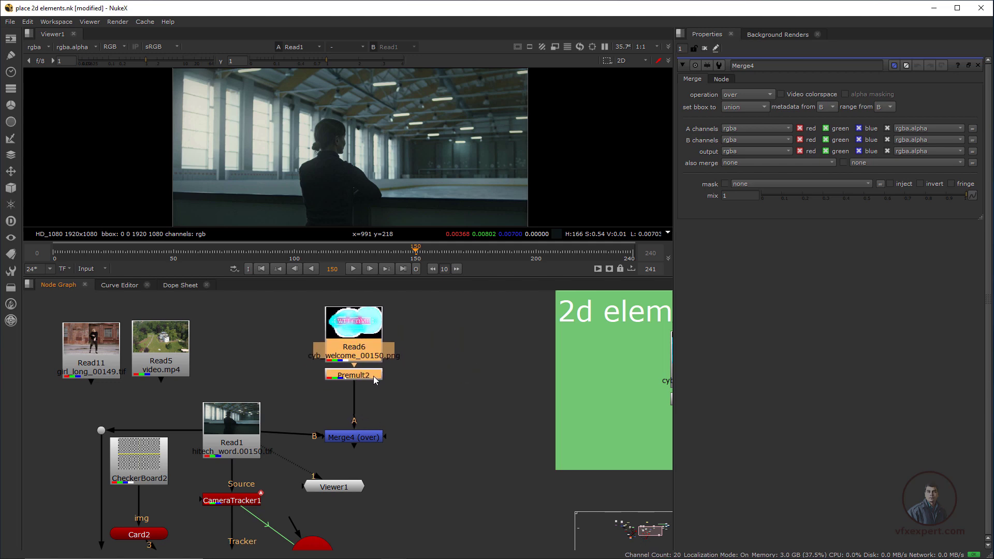
{"action": "left_click", "coordinate": [402, 412]}
{"action": "left_click", "coordinate": [354, 442]}
{"action": "key", "text": "1"}
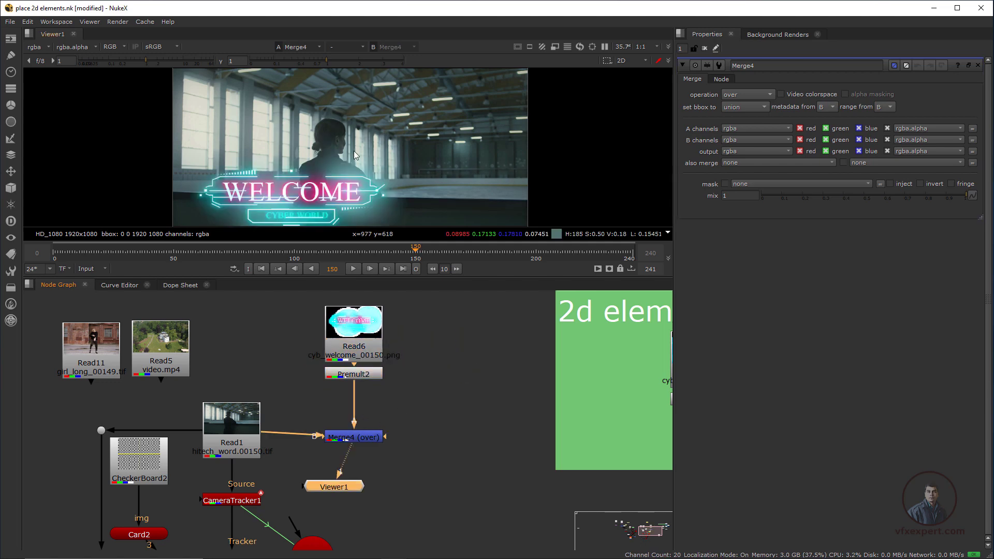
{"action": "scroll", "coordinate": [325, 189], "scroll_direction": "down", "scroll_amount": 2}
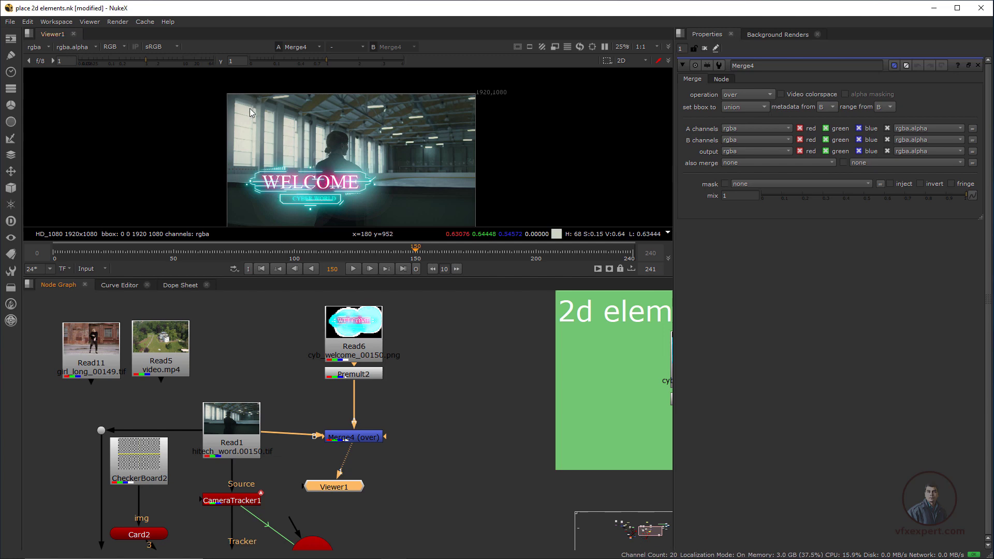
{"action": "scroll", "coordinate": [394, 415], "scroll_direction": "up", "scroll_amount": 2}
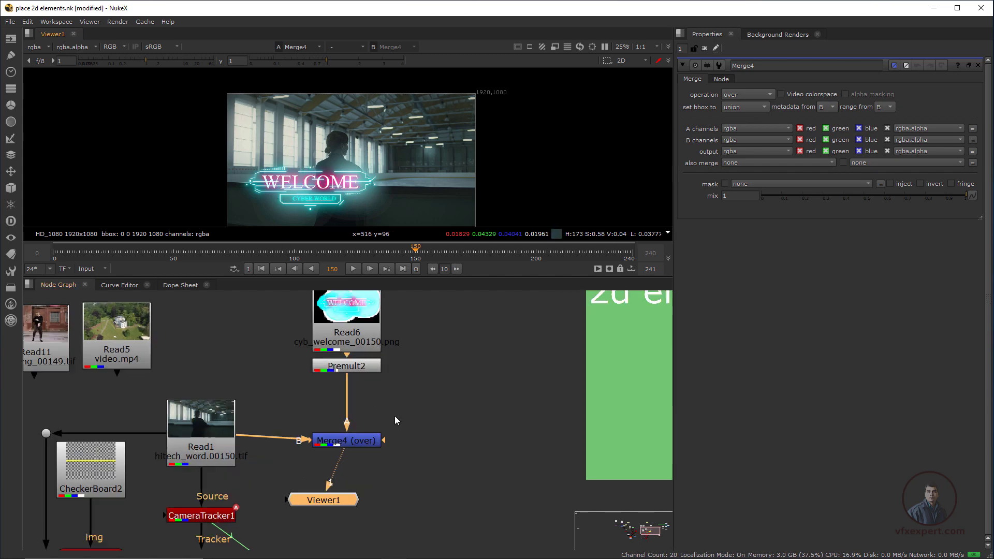
Insert a CornerPin node between Premult2 and Merge4
{"action": "left_click", "coordinate": [347, 406]}
{"action": "key", "text": "Tab"}
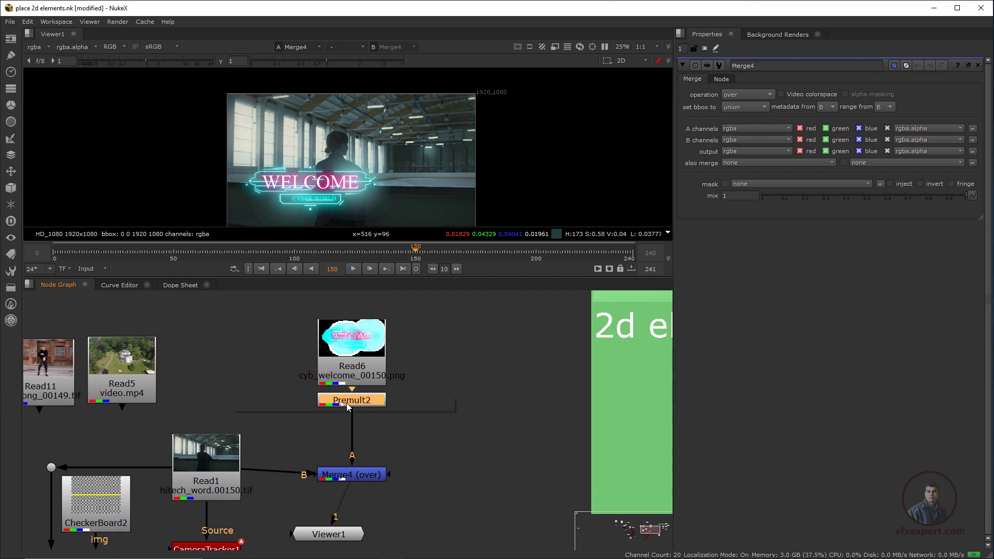
{"action": "type", "text": "cor"}
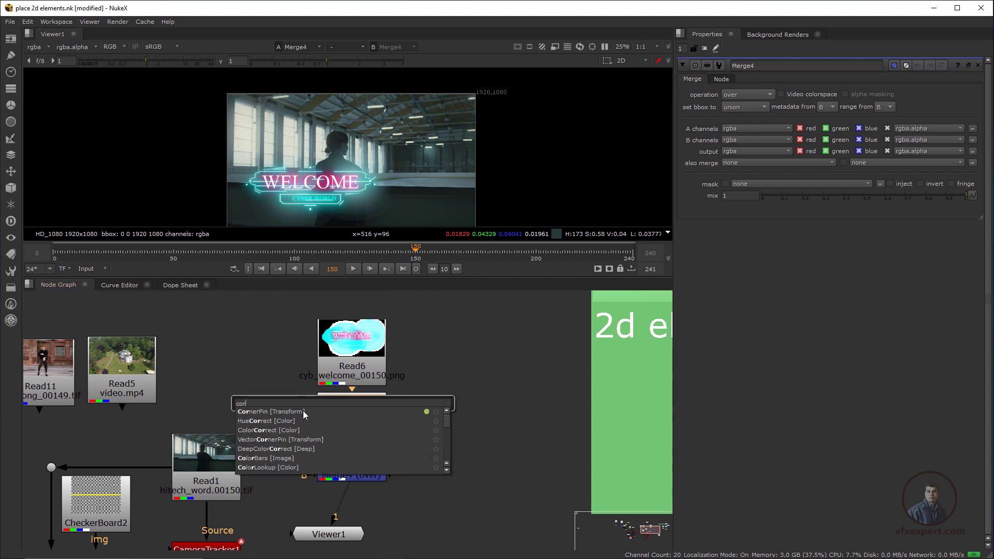
{"action": "left_click", "coordinate": [303, 411]}
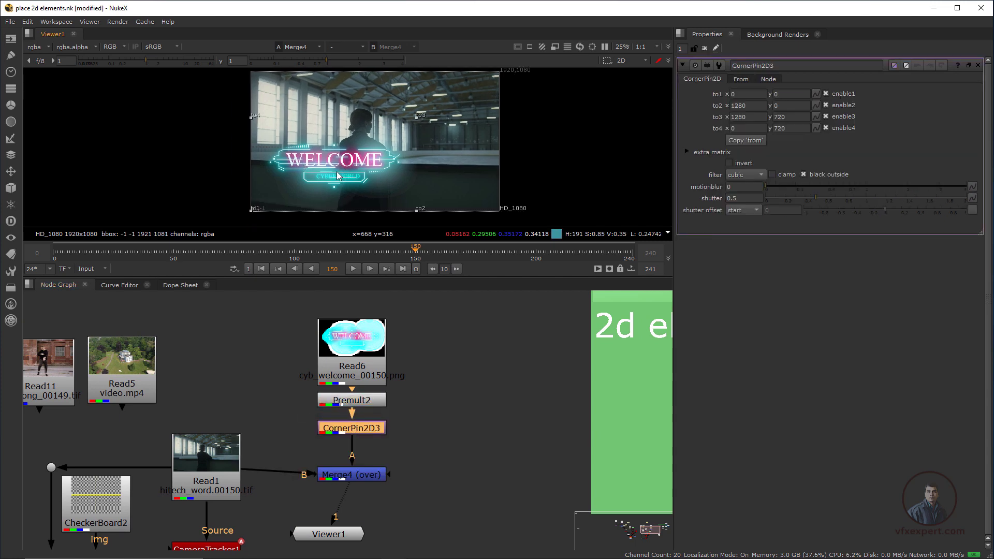
Enlarge the viewer area and move all four corner pins together so the WELCOME graphic sits higher, with to1 at about 40, 432
{"action": "left_click_drag", "start_coordinate": [336, 278], "coordinate": [335, 324]}
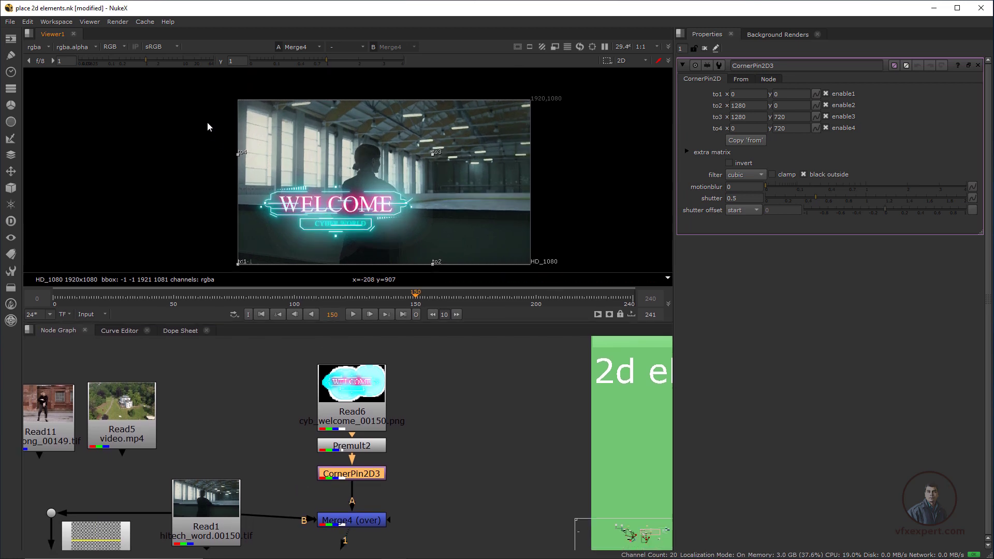
{"action": "left_click_drag", "start_coordinate": [208, 127], "coordinate": [466, 274]}
{"action": "left_click_drag", "start_coordinate": [238, 154], "coordinate": [245, 88]}
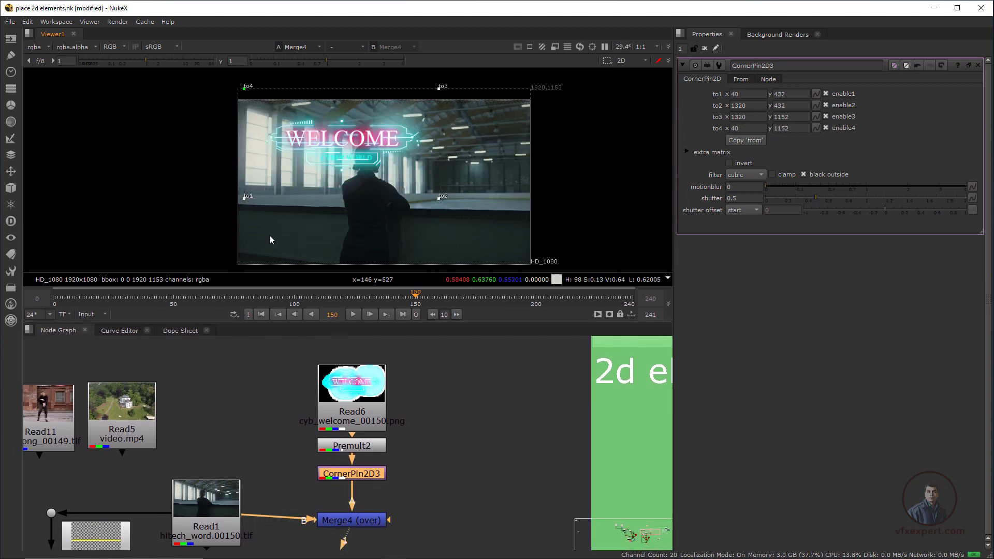
Fit the WELCOME corner pins to the window wall's perspective: to1 about 42, 472; to2 768, 464; to3 760, 830; to4 50, 1026
{"action": "middle_click_drag", "start_coordinate": [213, 170], "coordinate": [224, 202]}
{"action": "left_click_drag", "start_coordinate": [256, 120], "coordinate": [258, 138]}
{"action": "left_click_drag", "start_coordinate": [256, 229], "coordinate": [258, 225]}
{"action": "left_click_drag", "start_coordinate": [451, 121], "coordinate": [365, 170]}
{"action": "scroll", "coordinate": [365, 207], "scroll_direction": "up", "scroll_amount": 4}
{"action": "left_click_drag", "start_coordinate": [511, 235], "coordinate": [369, 223]}
{"action": "middle_click_drag", "start_coordinate": [393, 172], "coordinate": [421, 155]}
{"action": "left_click_drag", "start_coordinate": [399, 204], "coordinate": [397, 211]}
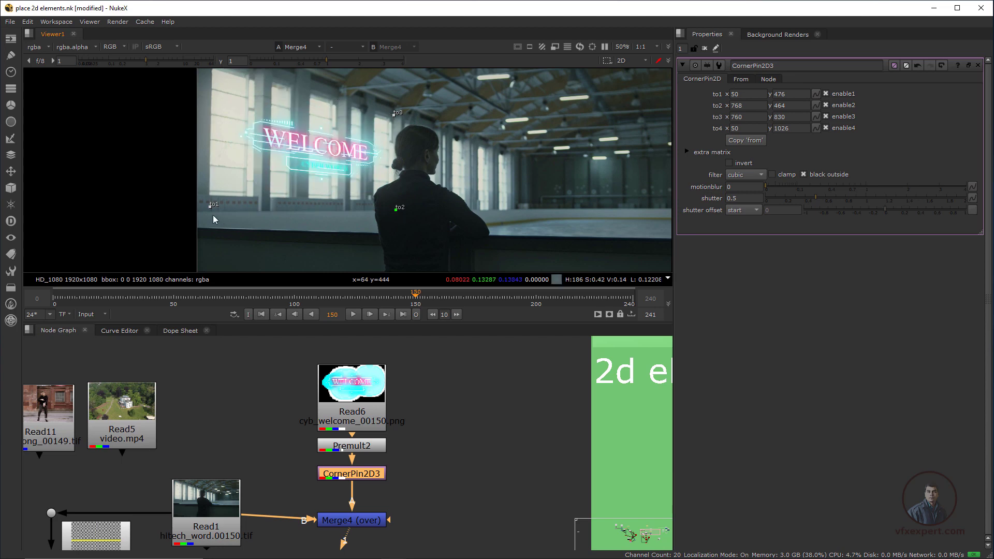
{"action": "left_click_drag", "start_coordinate": [211, 206], "coordinate": [207, 209]}
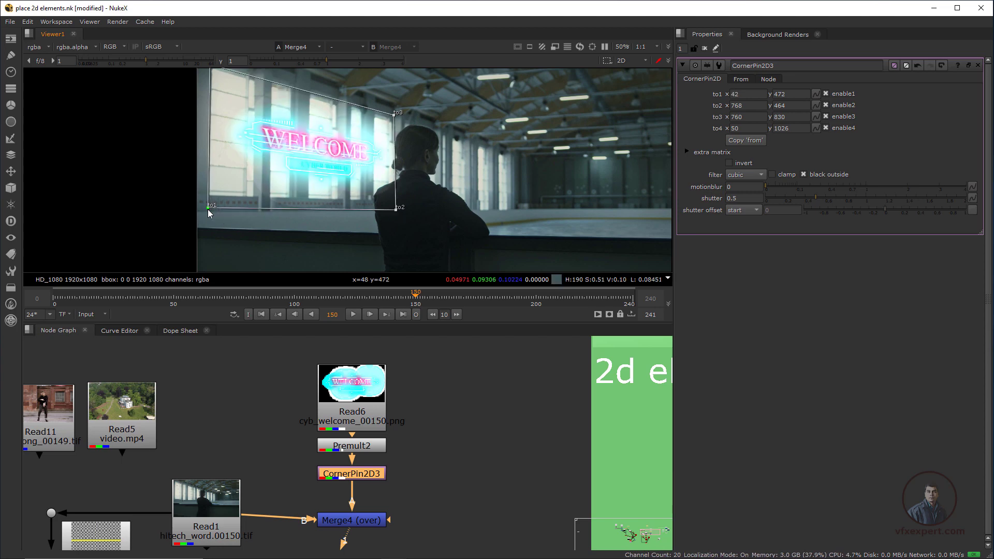
{"action": "middle_click_drag", "start_coordinate": [346, 178], "coordinate": [331, 141]}
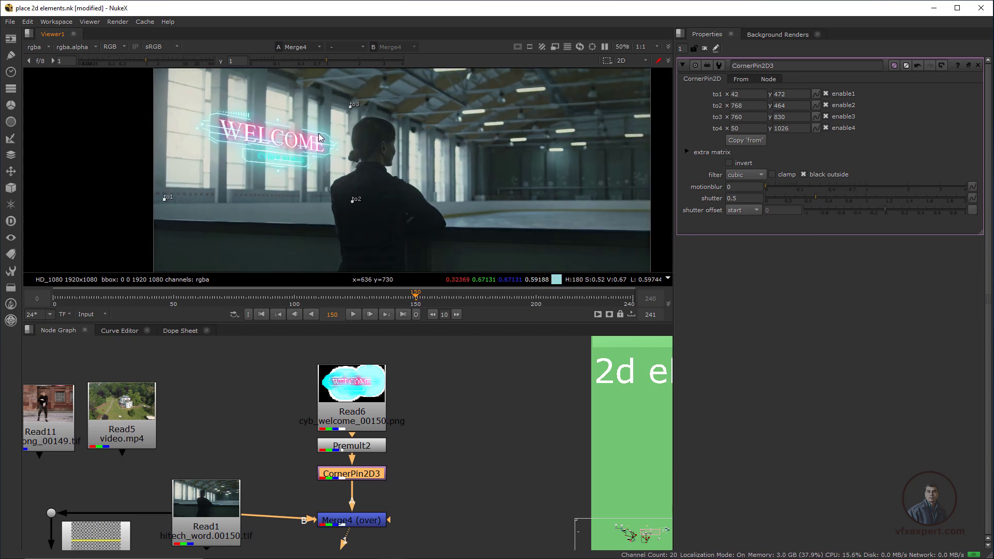
Move Read3 (cyb_dna) with its Premult3 out of the 2d elements backdrop and place them beside the Read6 branch
{"action": "scroll", "coordinate": [324, 158], "scroll_direction": "down", "scroll_amount": 1}
{"action": "middle_click_drag", "start_coordinate": [526, 410], "coordinate": [359, 399]}
{"action": "scroll", "coordinate": [405, 405], "scroll_direction": "down", "scroll_amount": 1}
{"action": "left_click_drag", "start_coordinate": [519, 370], "coordinate": [334, 418]}
{"action": "middle_click_drag", "start_coordinate": [392, 449], "coordinate": [444, 475]}
{"action": "scroll", "coordinate": [470, 462], "scroll_direction": "up", "scroll_amount": 1}
{"action": "left_click", "coordinate": [354, 497]}
{"action": "middle_click_drag", "start_coordinate": [355, 496], "coordinate": [353, 477]}
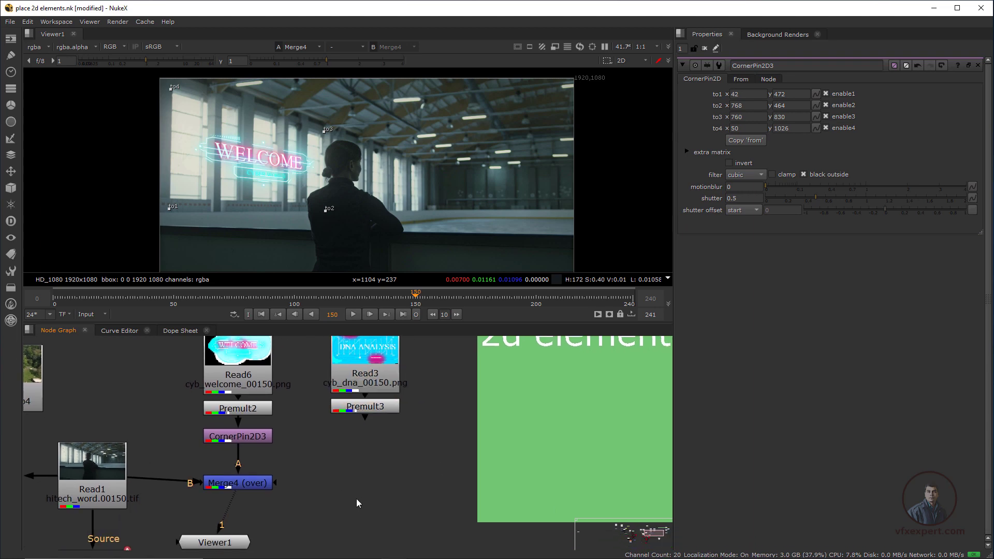
Add another Merge (over) with B on Read1 and A on Merge4, connect Merge4's B to Premult3, and stack both merges
{"action": "key", "text": "m"}
{"action": "left_click_drag", "start_coordinate": [238, 483], "coordinate": [243, 477]}
{"action": "left_click", "coordinate": [340, 490]}
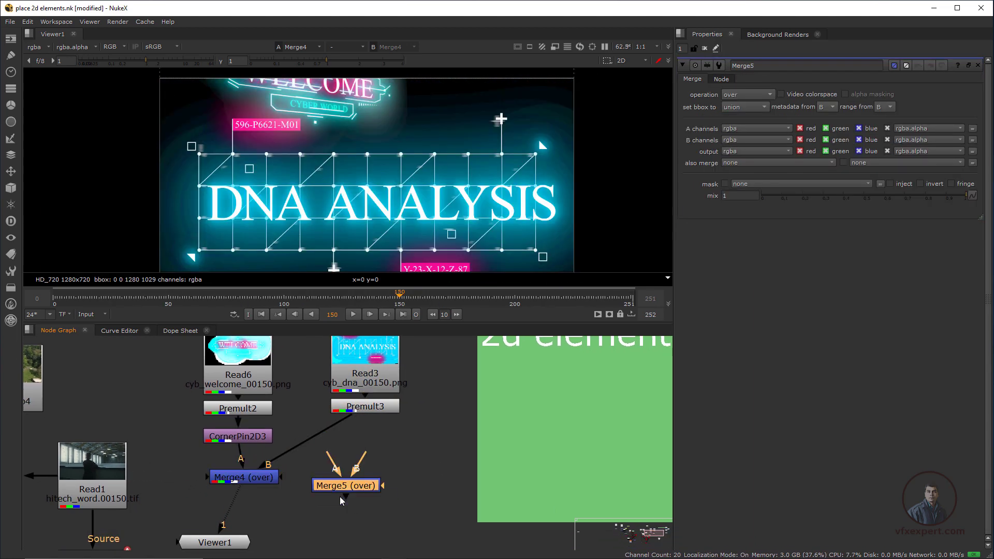
{"action": "left_click_drag", "start_coordinate": [339, 465], "coordinate": [121, 463]}
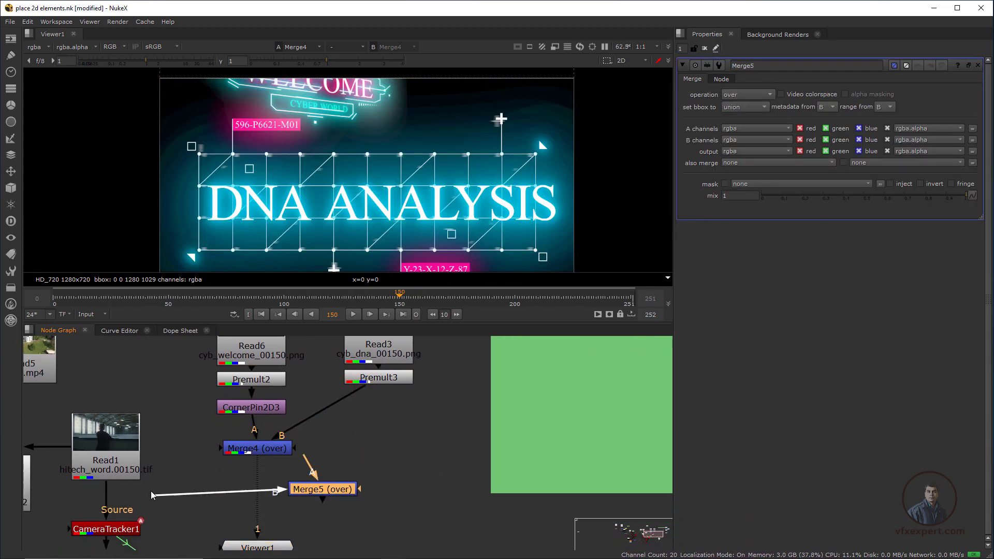
{"action": "left_click_drag", "start_coordinate": [261, 448], "coordinate": [362, 434]}
{"action": "left_click_drag", "start_coordinate": [340, 488], "coordinate": [374, 469]}
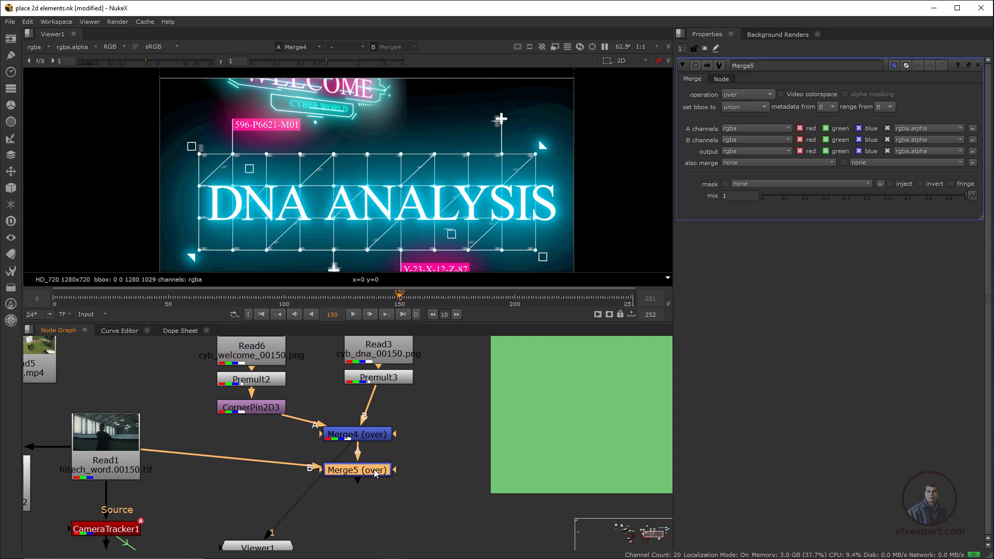
Move Read3 and Premult3 so they sit above Merge4
{"action": "middle_click_drag", "start_coordinate": [378, 384], "coordinate": [351, 410]}
{"action": "middle_click_drag", "start_coordinate": [324, 358], "coordinate": [317, 381]}
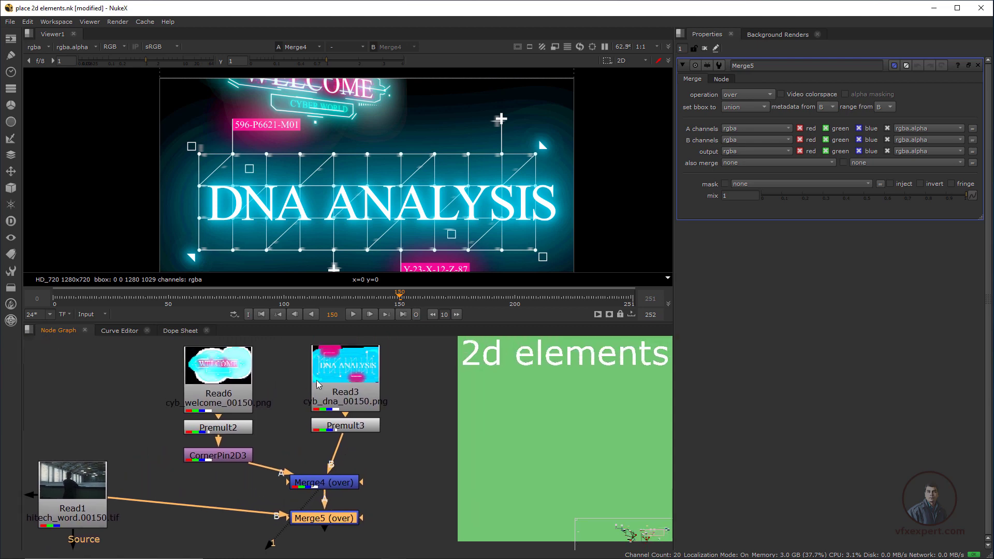
{"action": "left_click_drag", "start_coordinate": [297, 338], "coordinate": [353, 418]}
{"action": "left_click", "coordinate": [378, 455]}
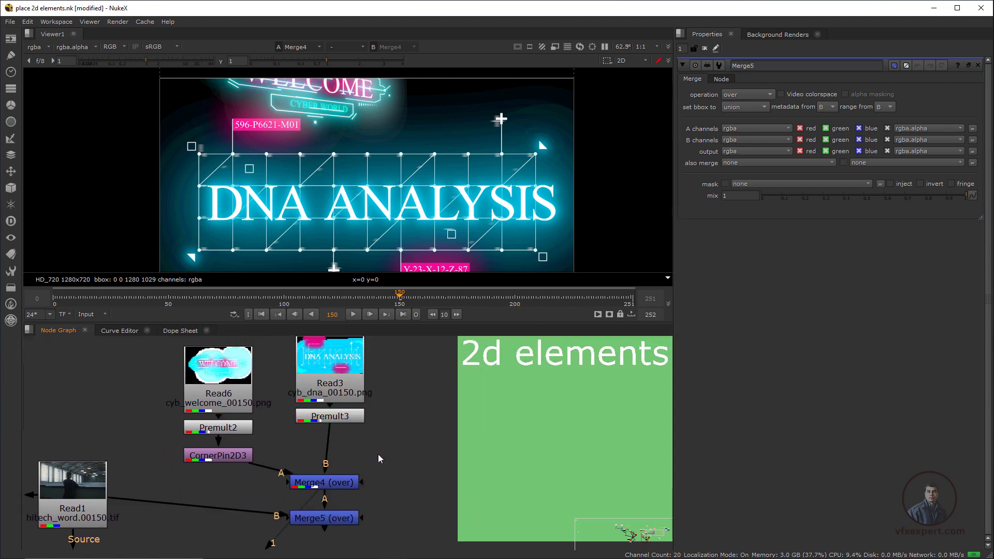
Insert a CornerPin node between Premult3 and Merge4
{"action": "middle_click_drag", "start_coordinate": [378, 455], "coordinate": [355, 434]}
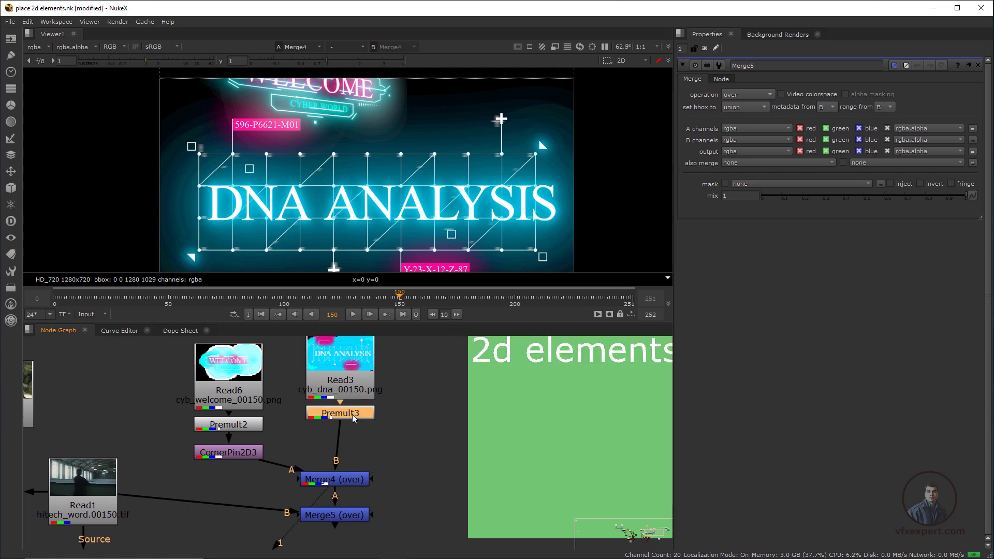
{"action": "key", "text": "Tab"}
{"action": "type", "text": "cor"}
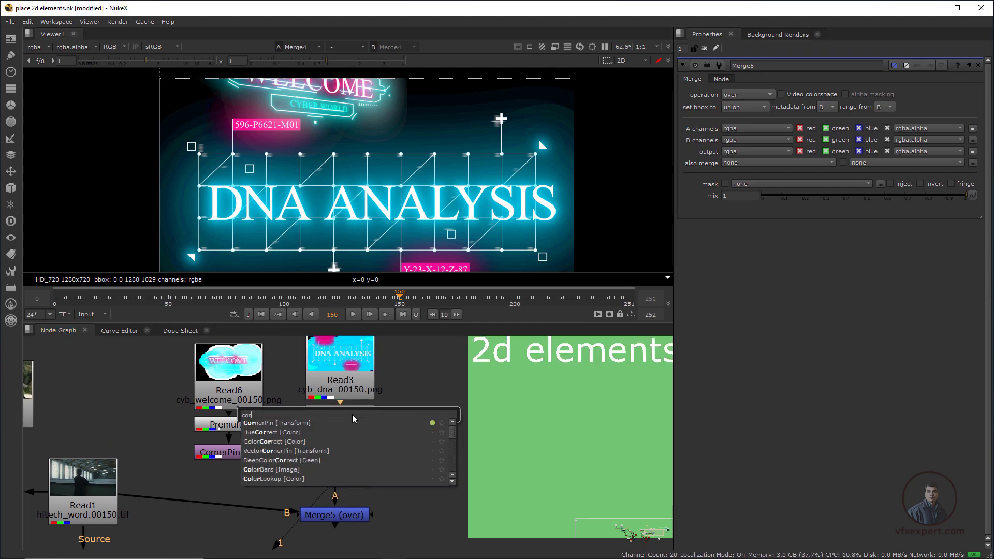
{"action": "left_click", "coordinate": [288, 424]}
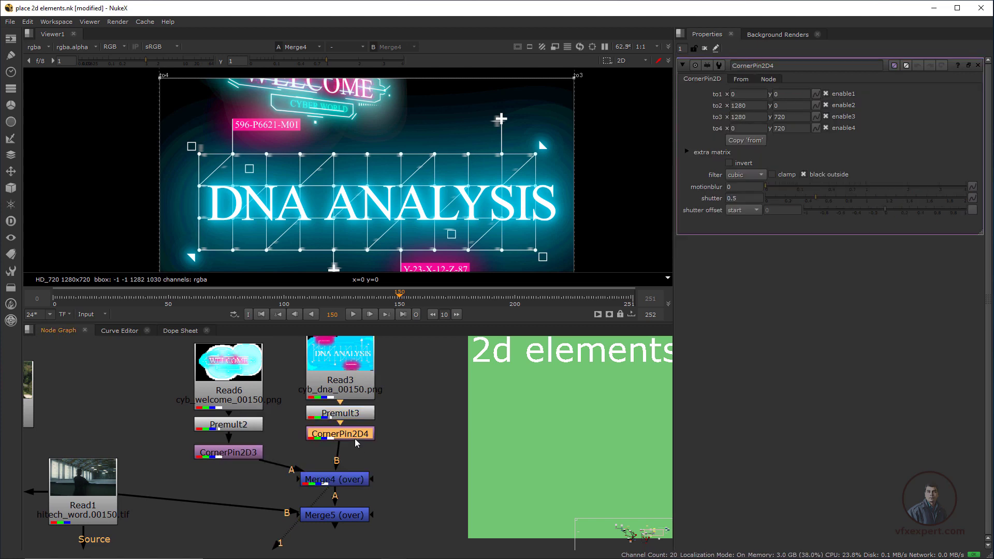
View Merge5 and pin DNA ANALYSIS onto the farther windows: to1 about 789, 499; to2 1165, 473; to3 1158, 683; to4 793, 811
{"action": "scroll", "coordinate": [370, 215], "scroll_direction": "down", "scroll_amount": 3}
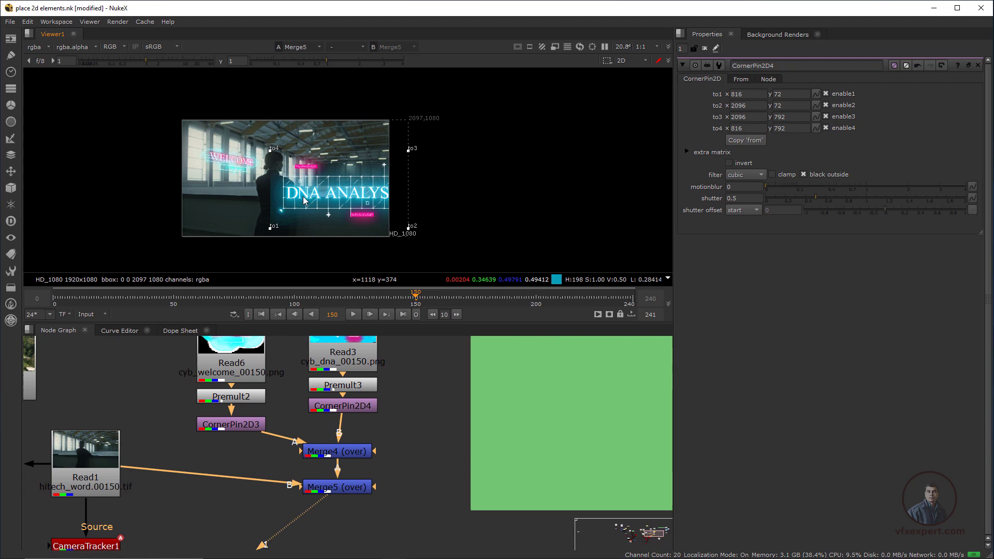
{"action": "scroll", "coordinate": [492, 222], "scroll_direction": "up", "scroll_amount": 5}
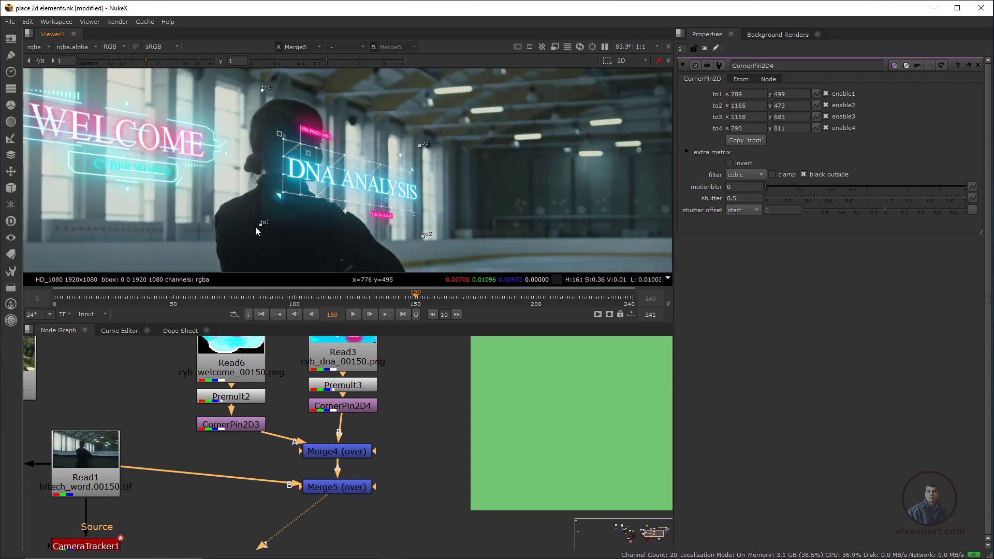
Shift the WELCOME corner pins to to1 about -2, 492; to2 724, 484; to3 716, 850; to4 6, 1046, and collapse CornerPin2D3's properties
{"action": "scroll", "coordinate": [310, 147], "scroll_direction": "down", "scroll_amount": 2}
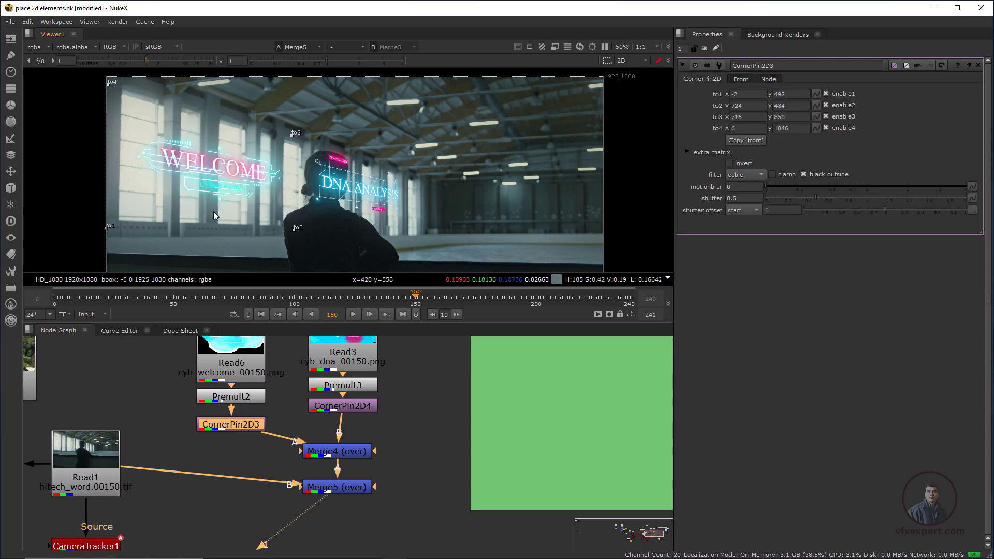
{"action": "left_click", "coordinate": [682, 65]}
{"action": "scroll", "coordinate": [350, 197], "scroll_direction": "up", "scroll_amount": 1}
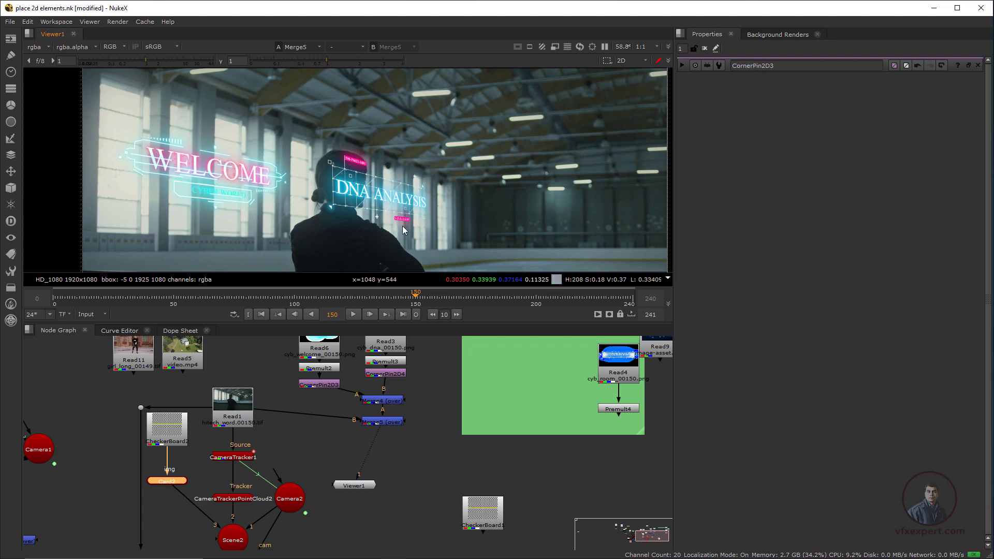
Move the Card2 node slightly lower beneath CheckerBoard2
{"action": "left_click_drag", "start_coordinate": [173, 482], "coordinate": [172, 492]}
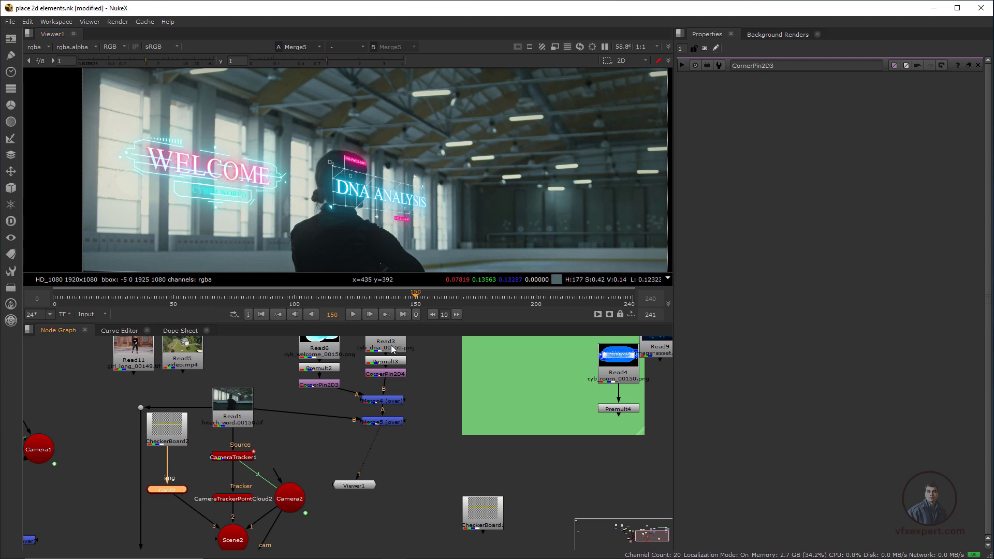
{"action": "middle_click_drag", "start_coordinate": [343, 367], "coordinate": [326, 406]}
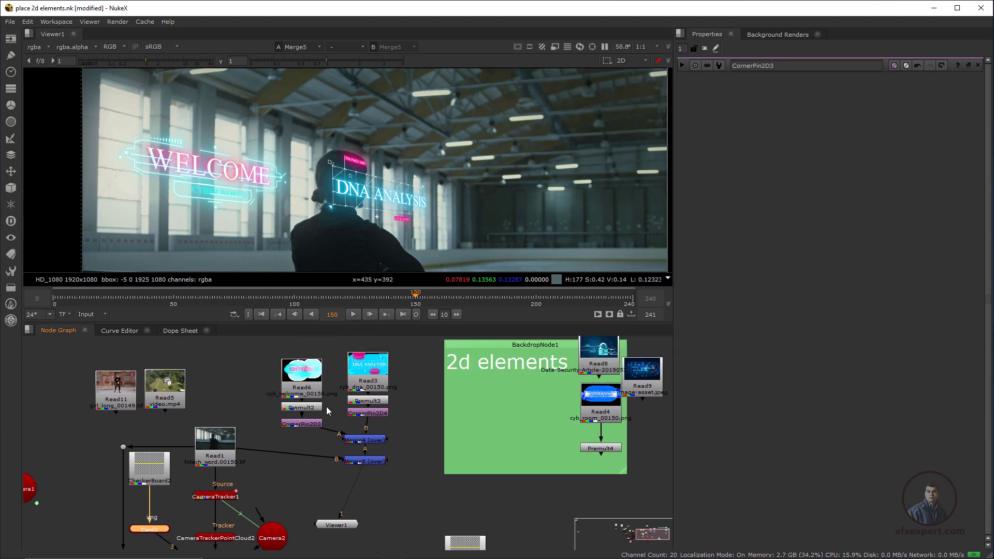
{"action": "left_click_drag", "start_coordinate": [270, 344], "coordinate": [424, 471]}
{"action": "left_click_drag", "start_coordinate": [274, 343], "coordinate": [393, 469]}
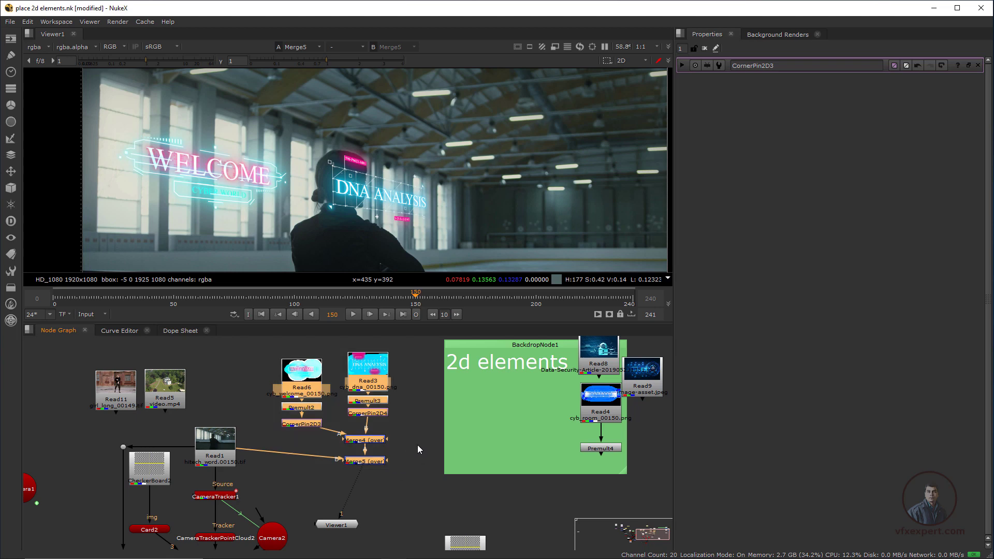
{"action": "left_click", "coordinate": [417, 446]}
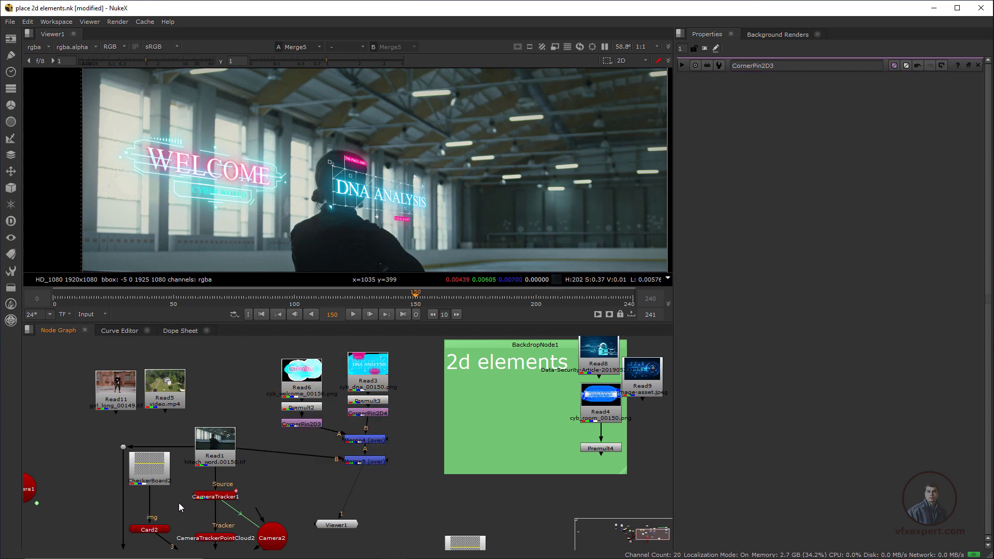
{"action": "middle_click_drag", "start_coordinate": [380, 370], "coordinate": [399, 352]}
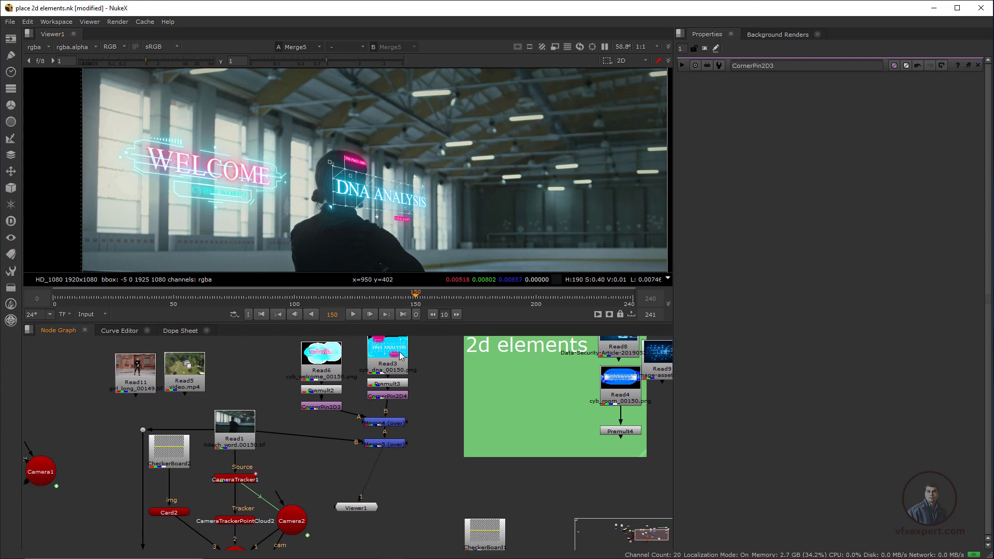
Enlarge the node graph area and move Viewer1 farther from the camera nodes to free up space
{"action": "left_click_drag", "start_coordinate": [440, 322], "coordinate": [440, 260]}
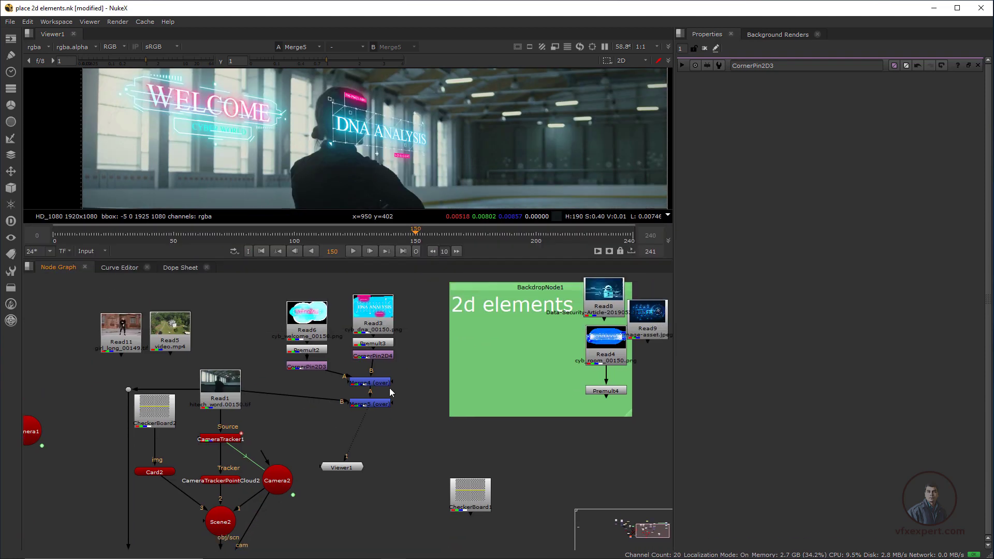
{"action": "middle_click_drag", "start_coordinate": [402, 455], "coordinate": [431, 413]}
{"action": "left_click_drag", "start_coordinate": [355, 451], "coordinate": [406, 448]}
Add a FrameHold node near Camera2 and connect its input to Camera2
{"action": "left_click", "coordinate": [326, 427]}
{"action": "key", "text": "Tab"}
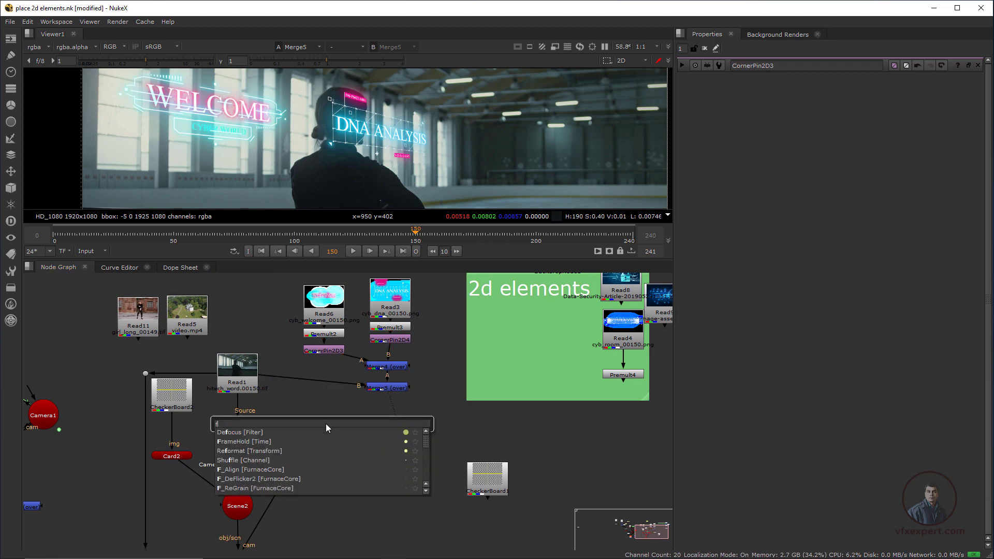
{"action": "type", "text": "framehold"}
{"action": "key", "text": "Return"}
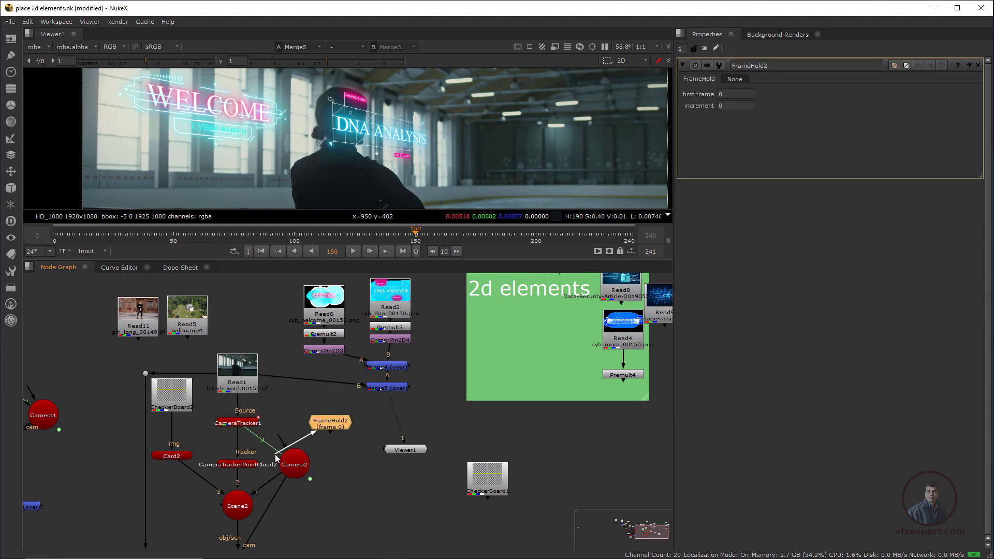
{"action": "left_click_drag", "start_coordinate": [277, 458], "coordinate": [301, 465]}
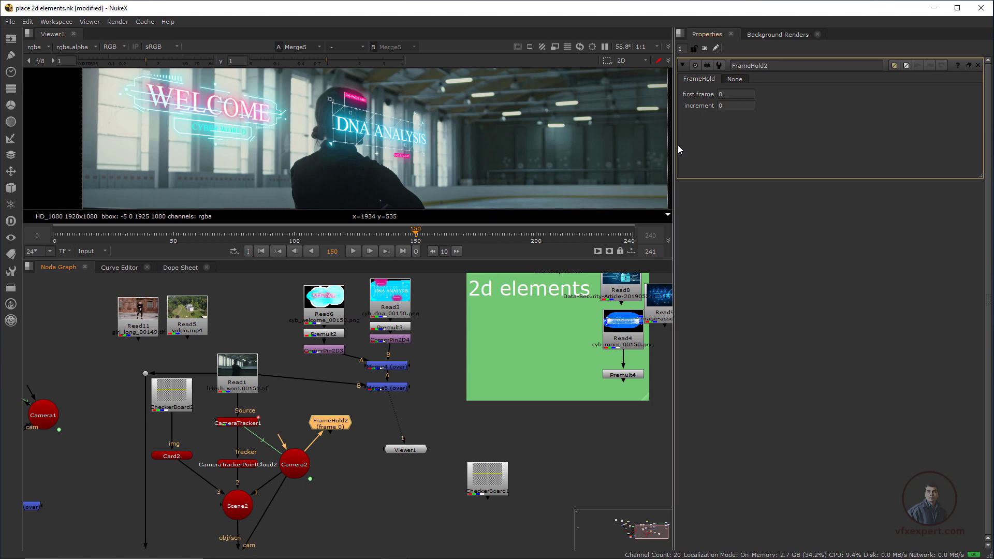
Set the FrameHold's first frame to 150
{"action": "left_click", "coordinate": [727, 94]}
{"action": "type", "text": "150"}
{"action": "key", "text": "Return"}
{"action": "left_click", "coordinate": [412, 451]}
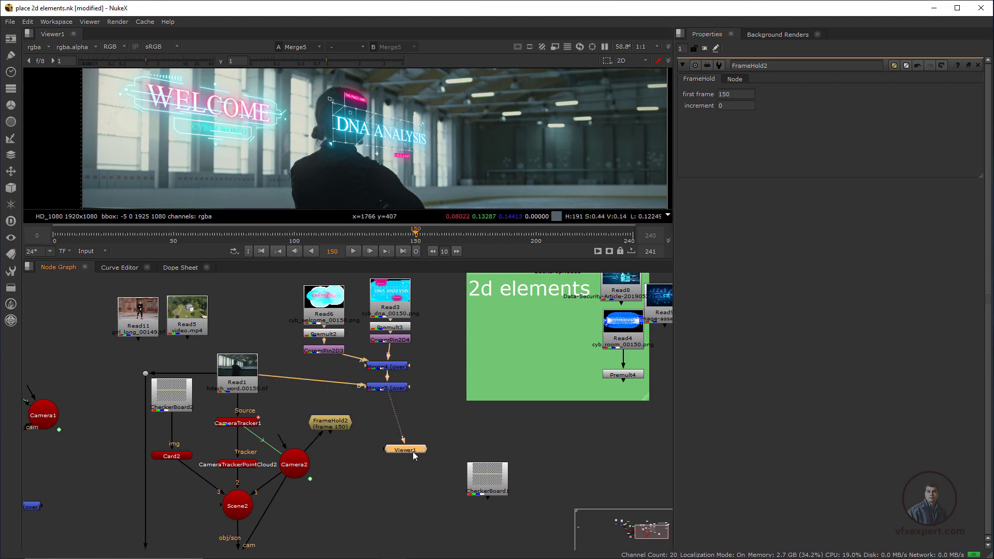
Add a Project3D node, connecting its cam input to FrameHold2 and its image input to Merge5
{"action": "key", "text": "Tab"}
{"action": "type", "text": "pro"}
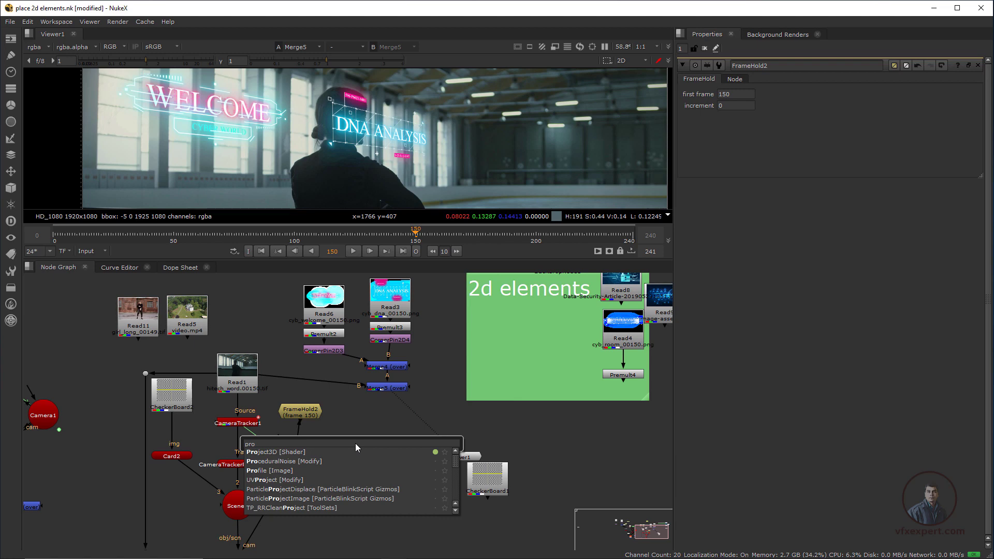
{"action": "left_click", "coordinate": [301, 452]}
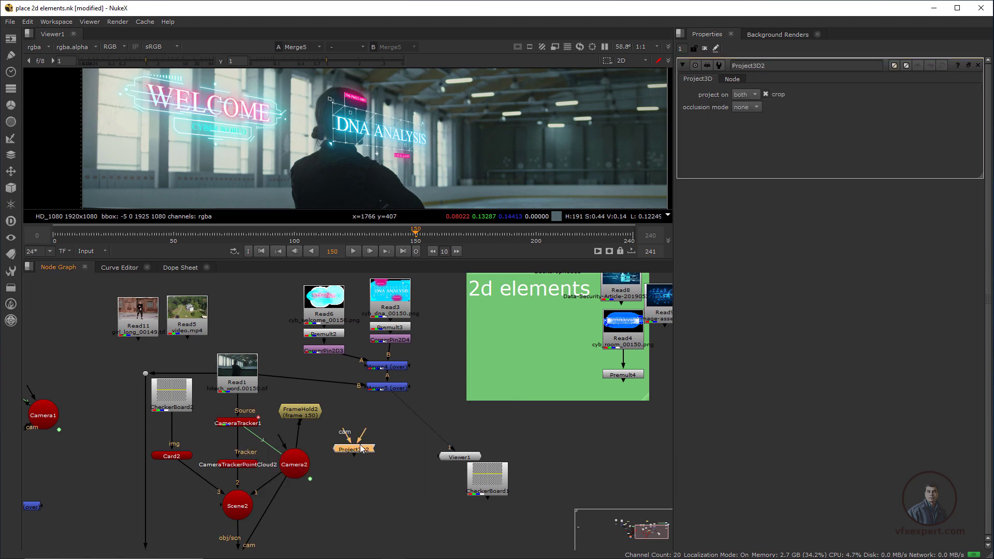
{"action": "left_click", "coordinate": [305, 412]}
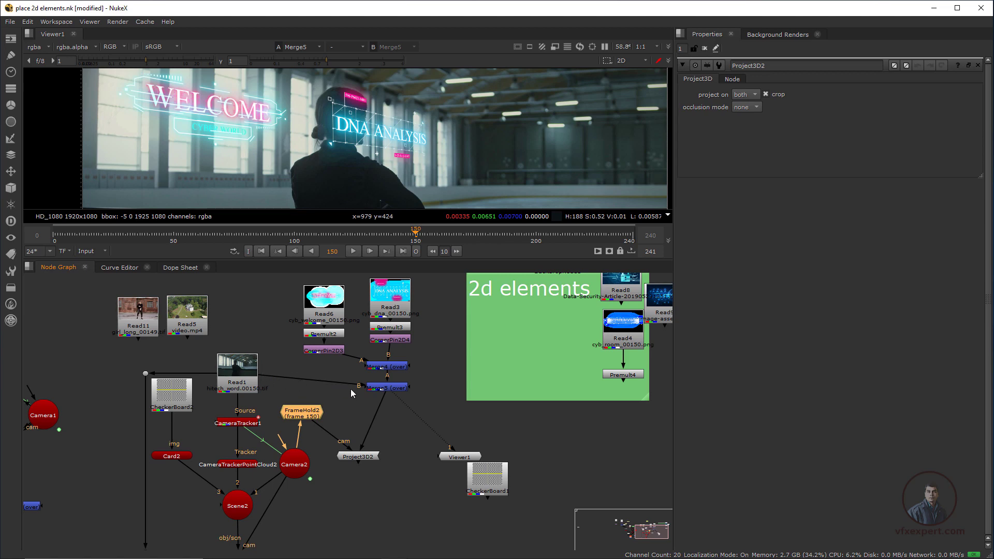
Disconnect Read1 from Merge5's B input and connect a new Constant node there instead
{"action": "left_click_drag", "start_coordinate": [362, 386], "coordinate": [326, 378]}
{"action": "left_click", "coordinate": [327, 378]}
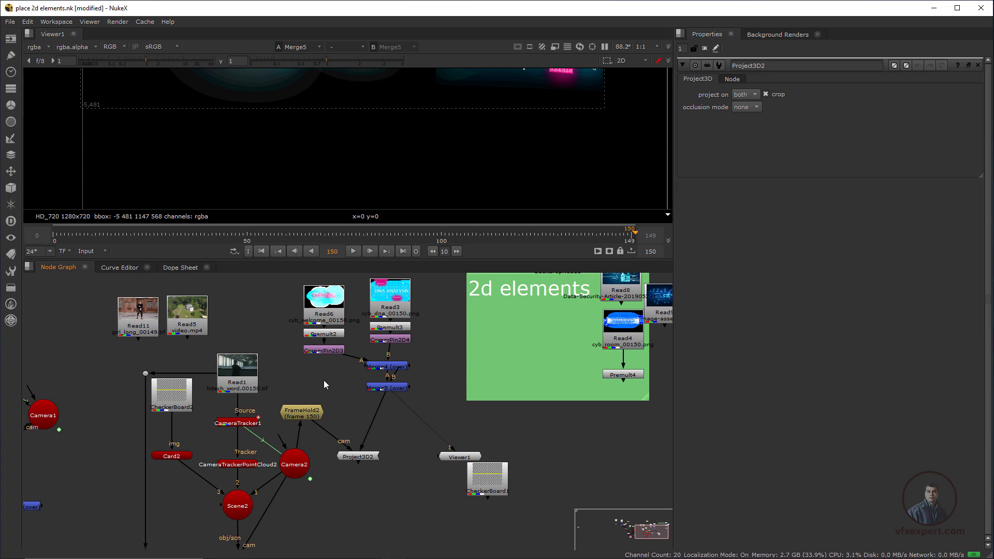
{"action": "key", "text": "Tab"}
{"action": "type", "text": "co"}
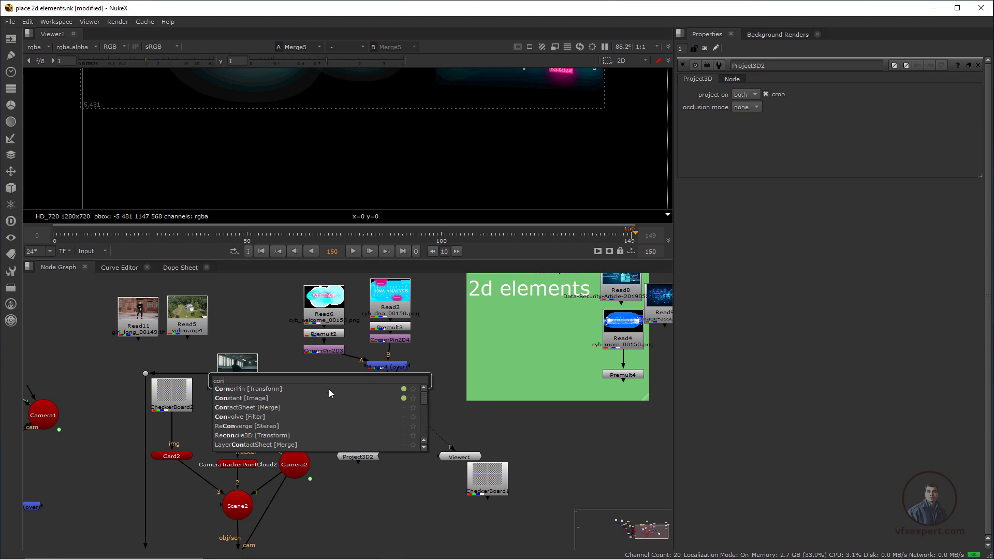
{"action": "left_click", "coordinate": [267, 398]}
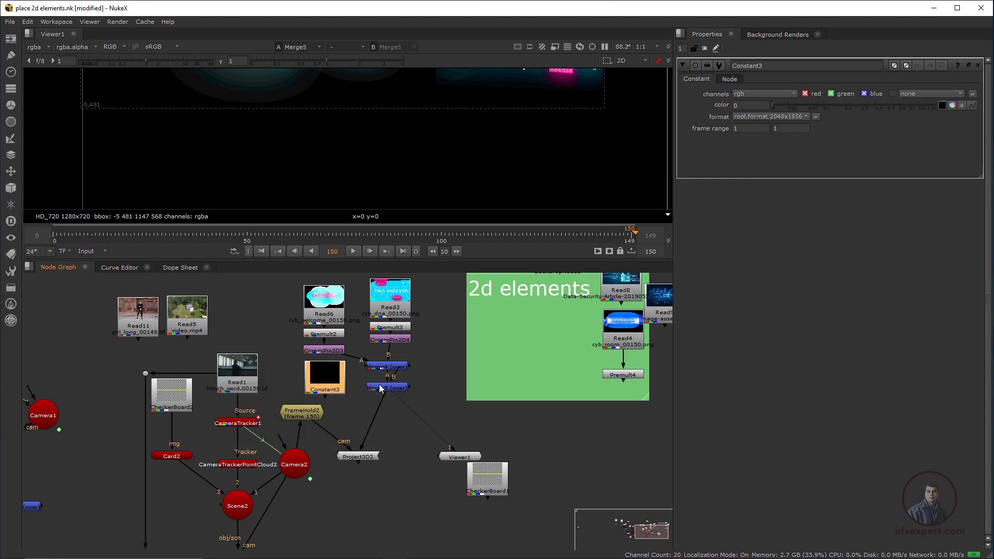
{"action": "mouse_move", "coordinate": [337, 394]}
{"action": "left_mouse_down"}
{"action": "mouse_move", "coordinate": [303, 426]}
{"action": "mouse_move", "coordinate": [325, 386]}
{"action": "left_mouse_up"}
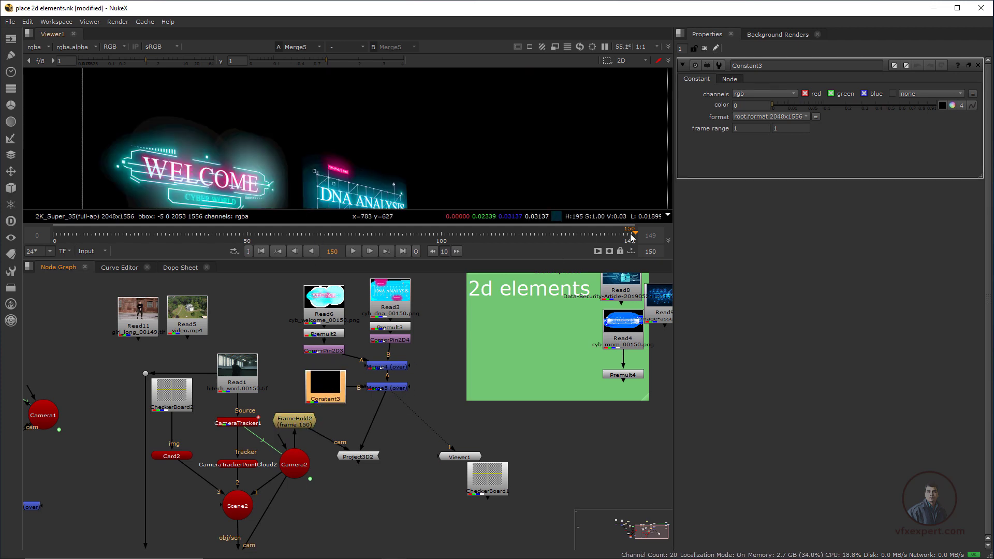
Set the Constant node's format to HD_1080 1920x1080
{"action": "left_click", "coordinate": [787, 117]}
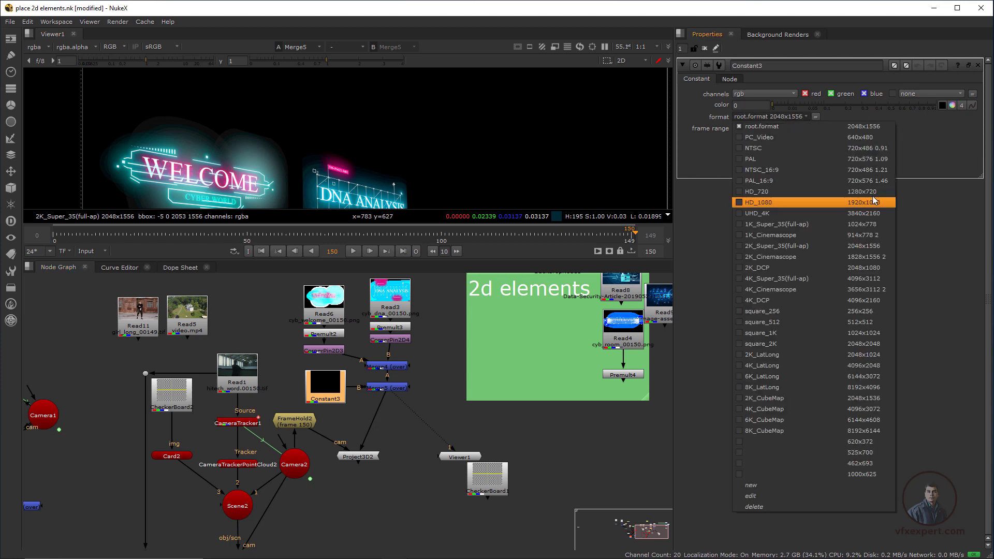
{"action": "left_click", "coordinate": [880, 203]}
{"action": "scroll", "coordinate": [351, 146], "scroll_direction": "down", "scroll_amount": 3}
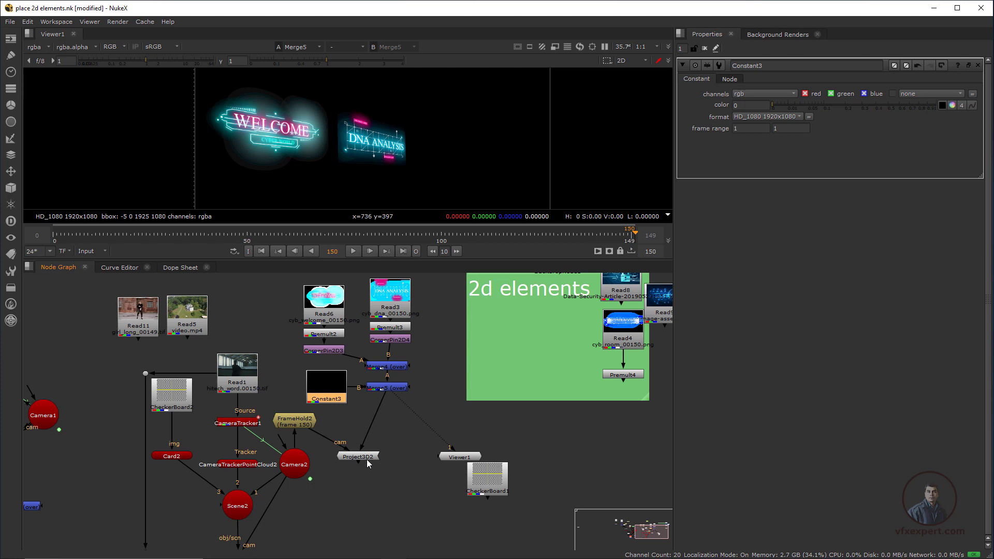
Move Card2 beneath Project3D2 and connect its img input to Project3D2 in place of CheckerBoard2
{"action": "left_click_drag", "start_coordinate": [367, 459], "coordinate": [380, 459]}
{"action": "middle_click_drag", "start_coordinate": [365, 437], "coordinate": [361, 435]}
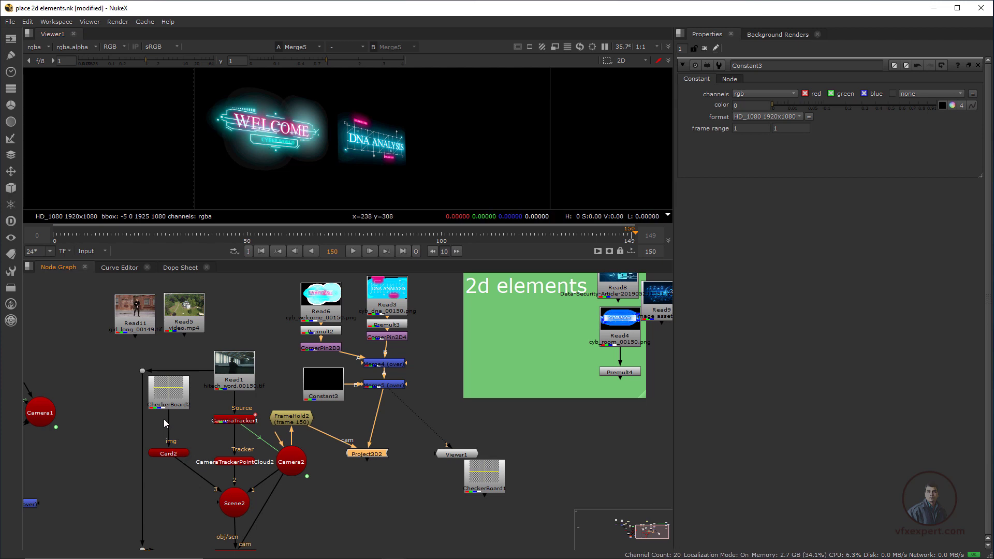
{"action": "left_click_drag", "start_coordinate": [173, 455], "coordinate": [368, 496]}
{"action": "left_click_drag", "start_coordinate": [364, 456], "coordinate": [366, 454]}
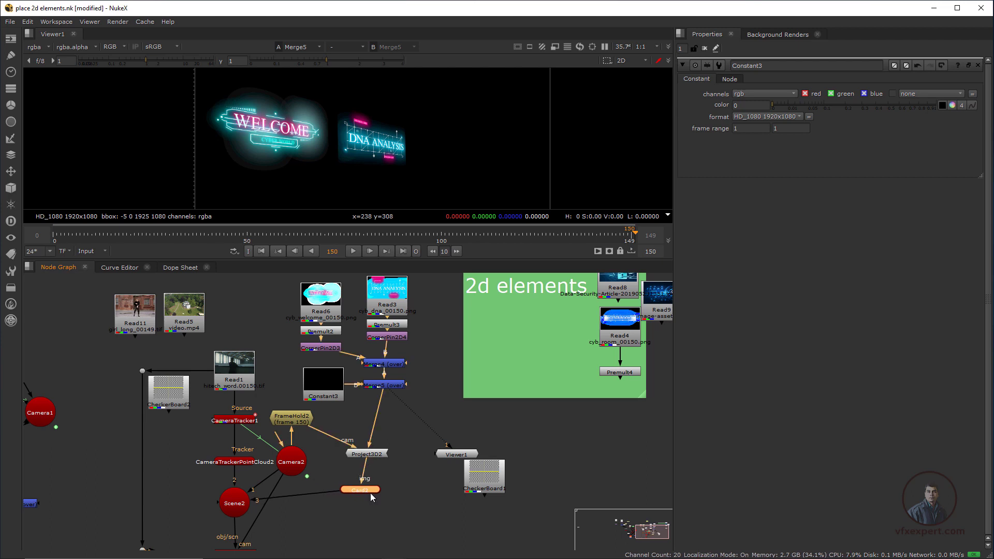
{"action": "middle_click_drag", "start_coordinate": [362, 501], "coordinate": [358, 478]}
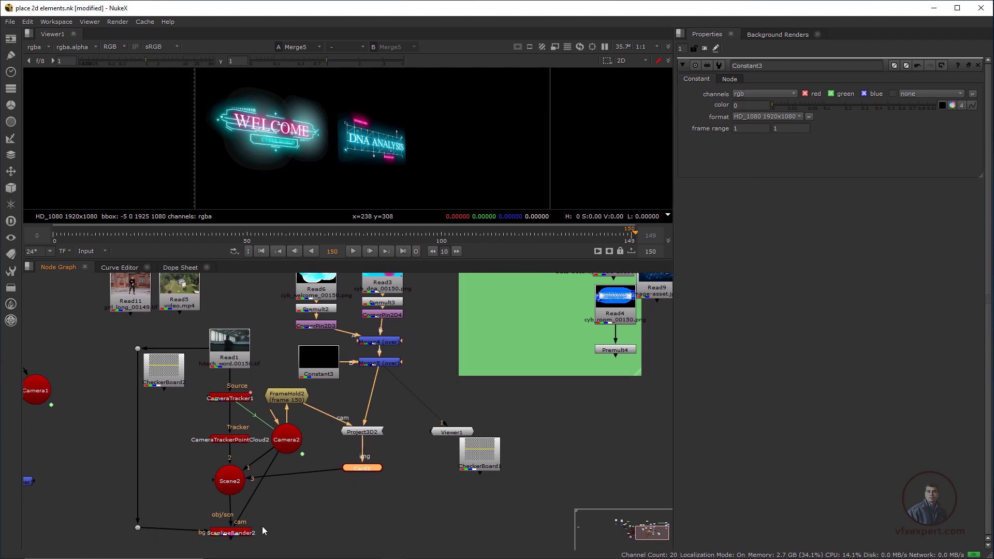
Display ScanlineRender2 in the viewer and disable the CameraTrackerPointCloud2 node
{"action": "left_click", "coordinate": [249, 534]}
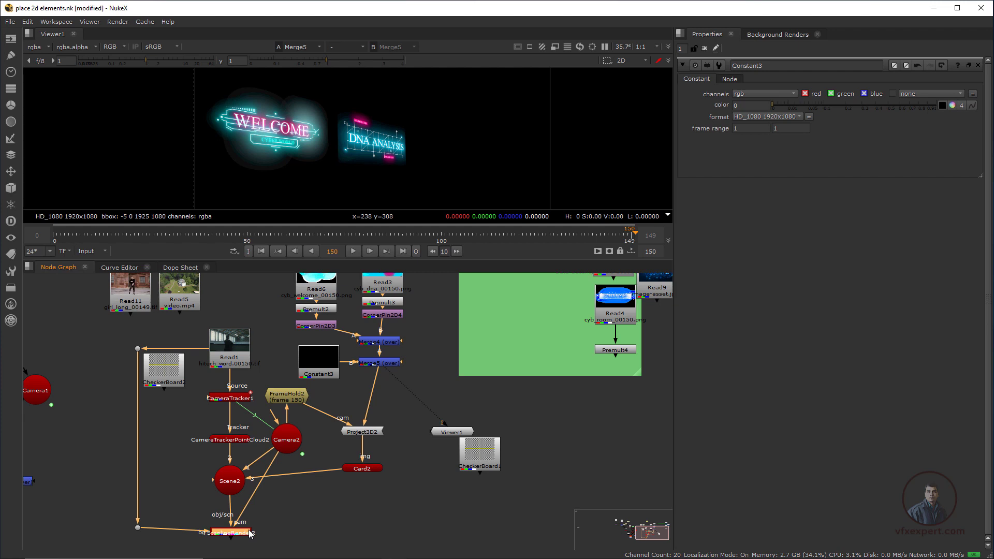
{"action": "key", "text": "1"}
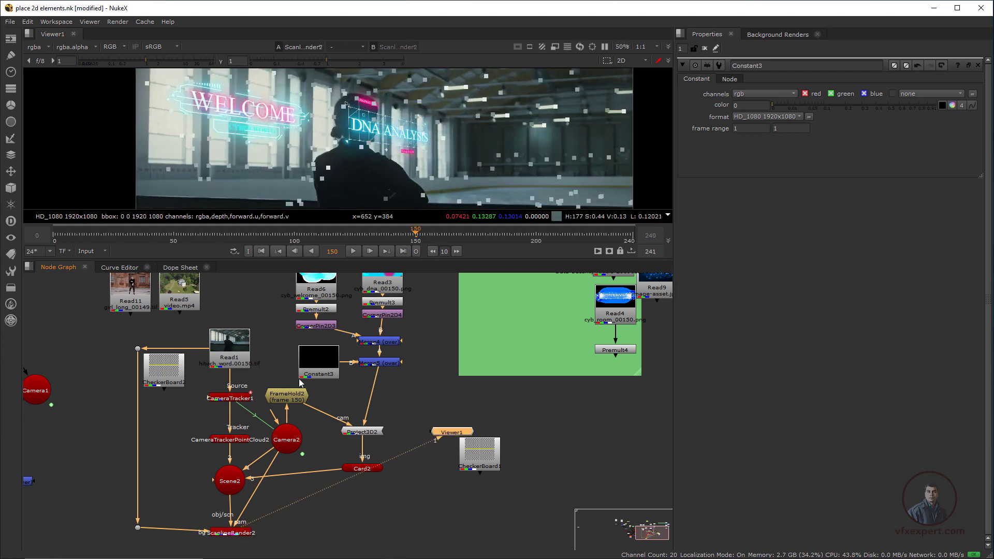
{"action": "left_click", "coordinate": [245, 441]}
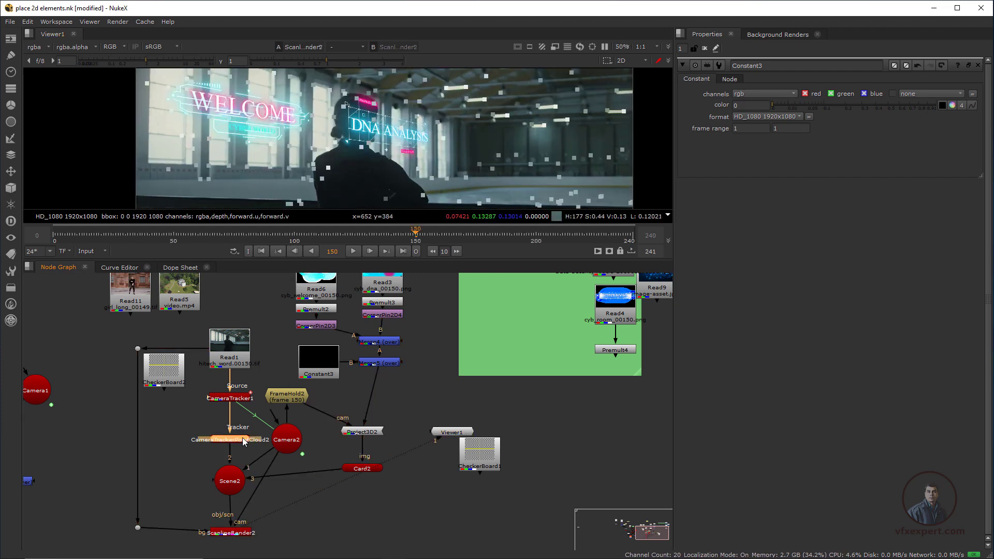
{"action": "key", "text": "d"}
Enlarge the viewer and scrub between frames 41 and 212 to check how the projected elements follow the window wall
{"action": "left_click_drag", "start_coordinate": [375, 260], "coordinate": [375, 295]}
{"action": "scroll", "coordinate": [331, 159], "scroll_direction": "up", "scroll_amount": 2}
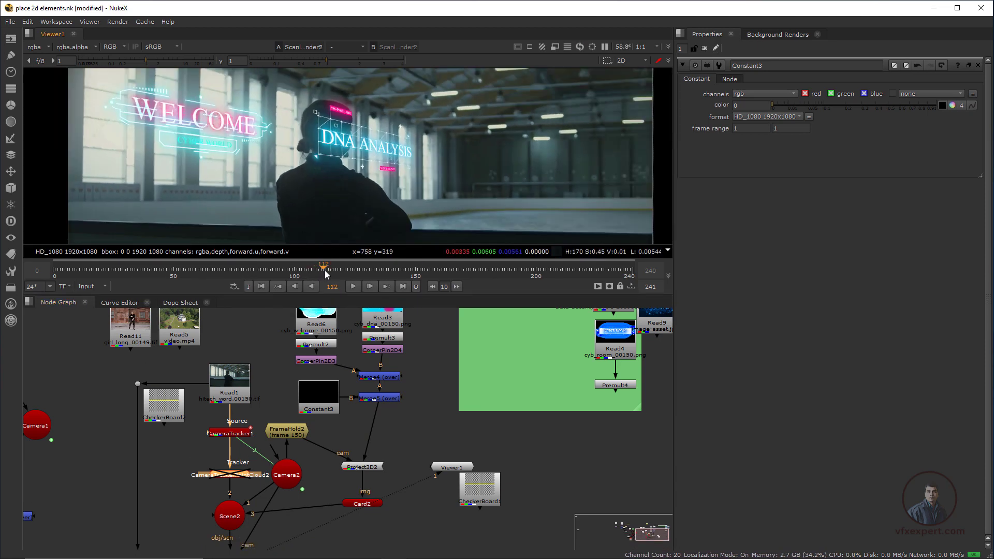
{"action": "left_click_drag", "start_coordinate": [326, 274], "coordinate": [152, 269]}
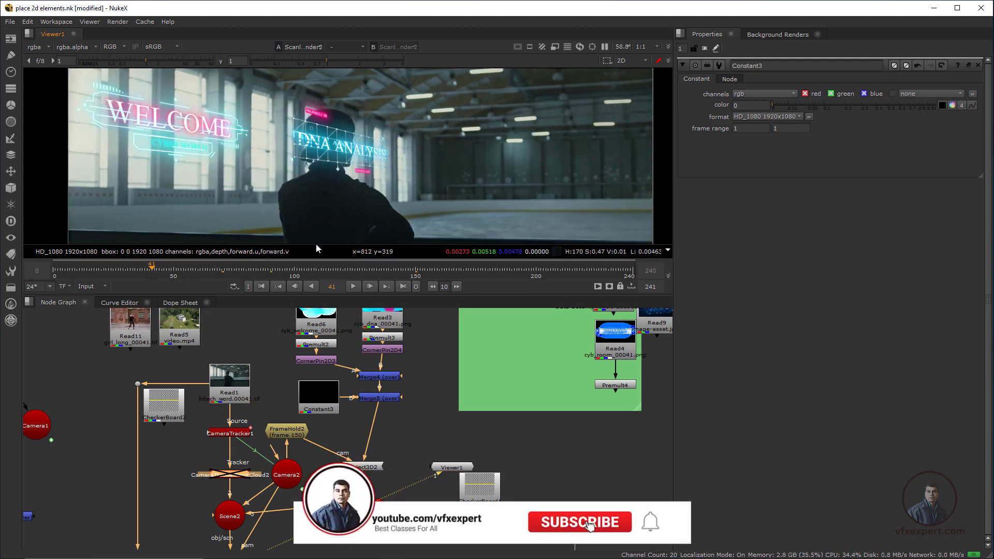
{"action": "left_click_drag", "start_coordinate": [474, 271], "coordinate": [501, 284]}
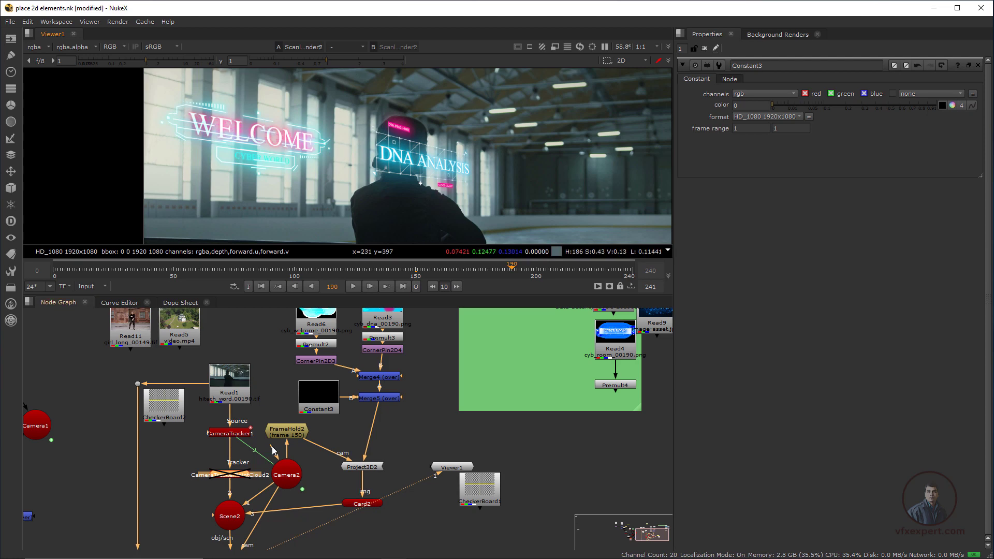
{"action": "middle_click_drag", "start_coordinate": [295, 453], "coordinate": [385, 403]}
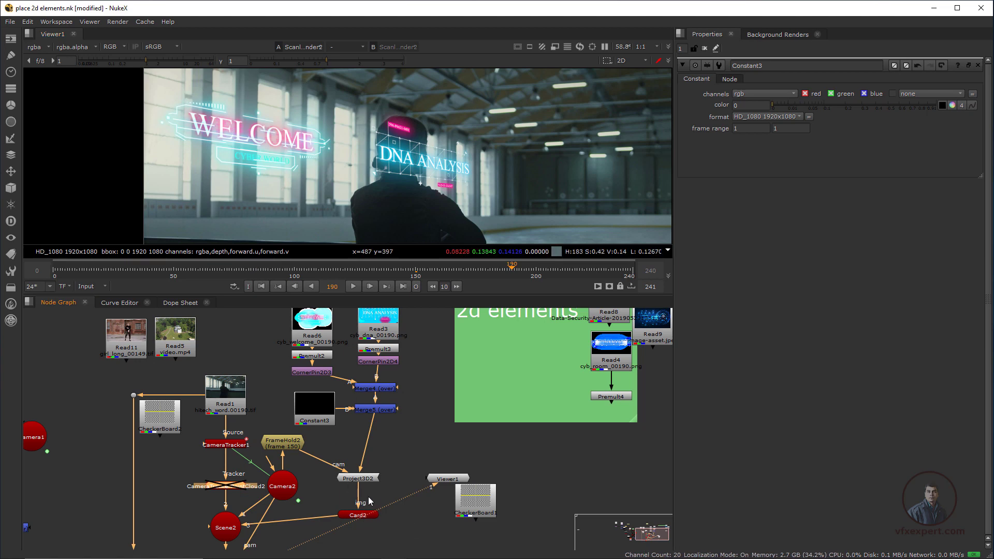
{"action": "middle_click_drag", "start_coordinate": [397, 476], "coordinate": [450, 417]}
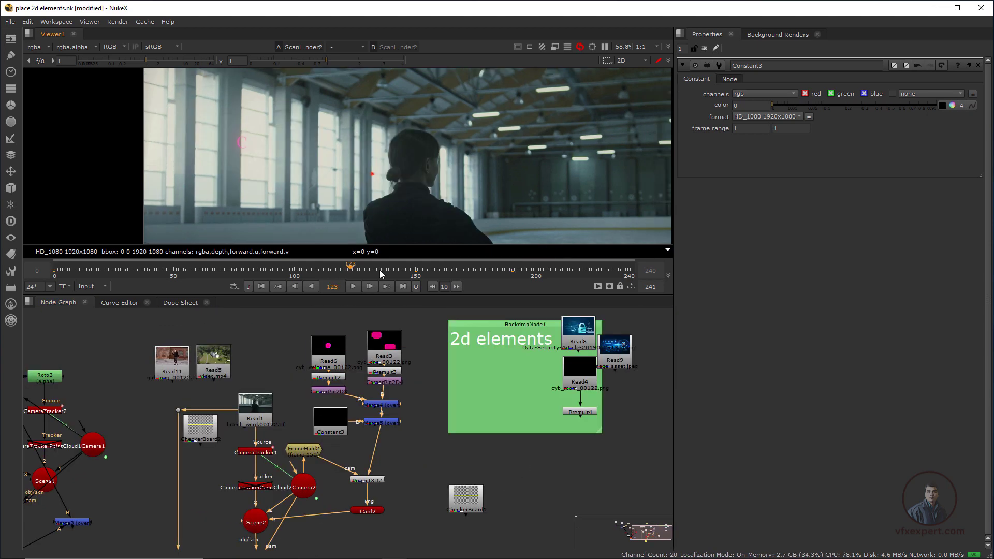
{"action": "left_click", "coordinate": [453, 271]}
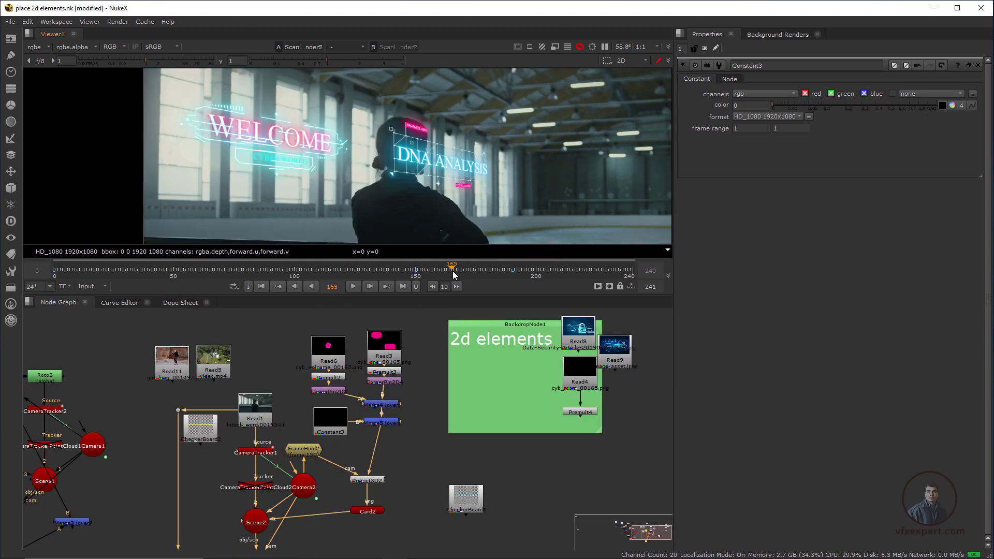
{"action": "left_click_drag", "start_coordinate": [453, 271], "coordinate": [565, 289]}
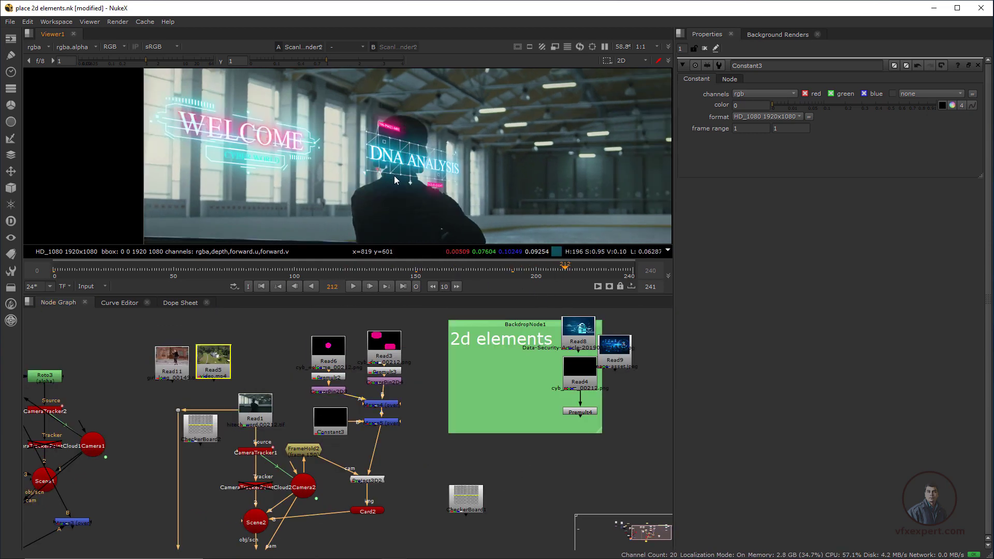
{"action": "scroll", "coordinate": [396, 176], "scroll_direction": "up", "scroll_amount": 2}
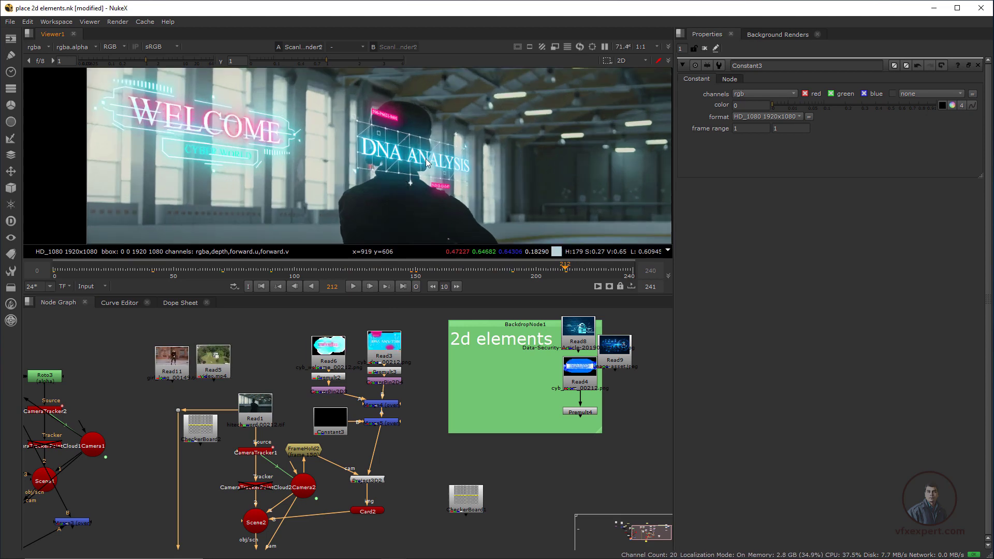
{"action": "scroll", "coordinate": [422, 182], "scroll_direction": "down", "scroll_amount": 2}
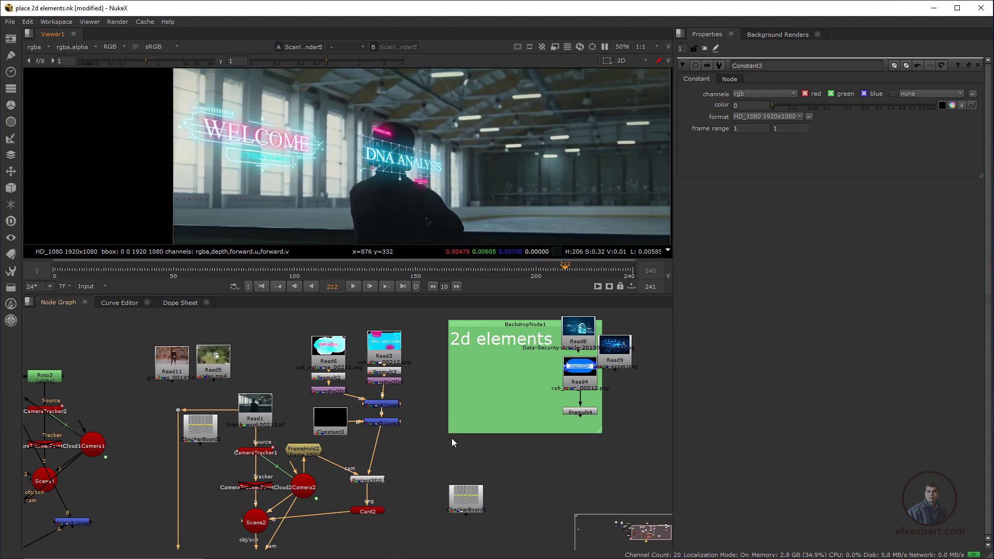
Move CheckerBoard1 farther from the Card2 branch and place Viewer1 slightly lower beneath ScanlineRender2
{"action": "scroll", "coordinate": [453, 441], "scroll_direction": "down", "scroll_amount": 2}
{"action": "left_click_drag", "start_coordinate": [460, 458], "coordinate": [513, 477]}
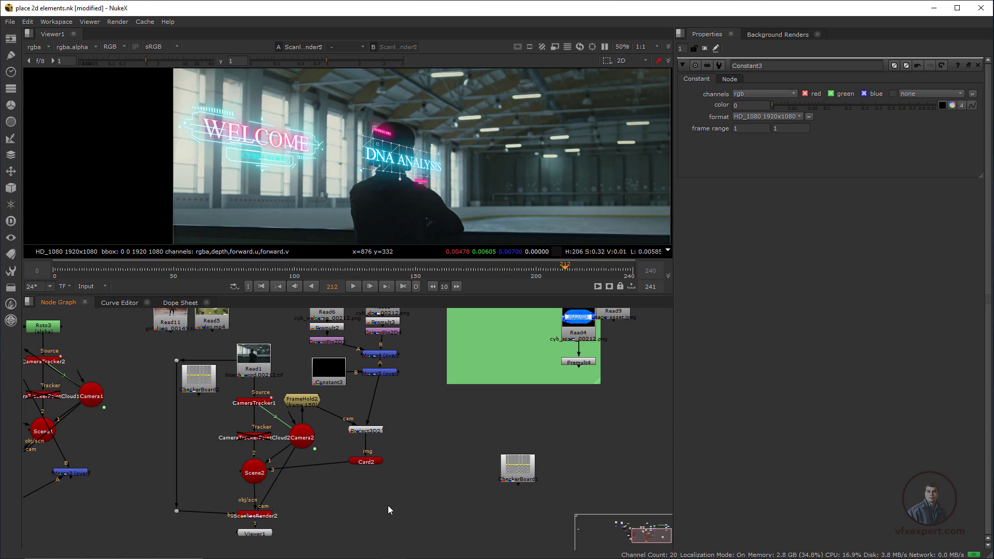
{"action": "left_click", "coordinate": [256, 539]}
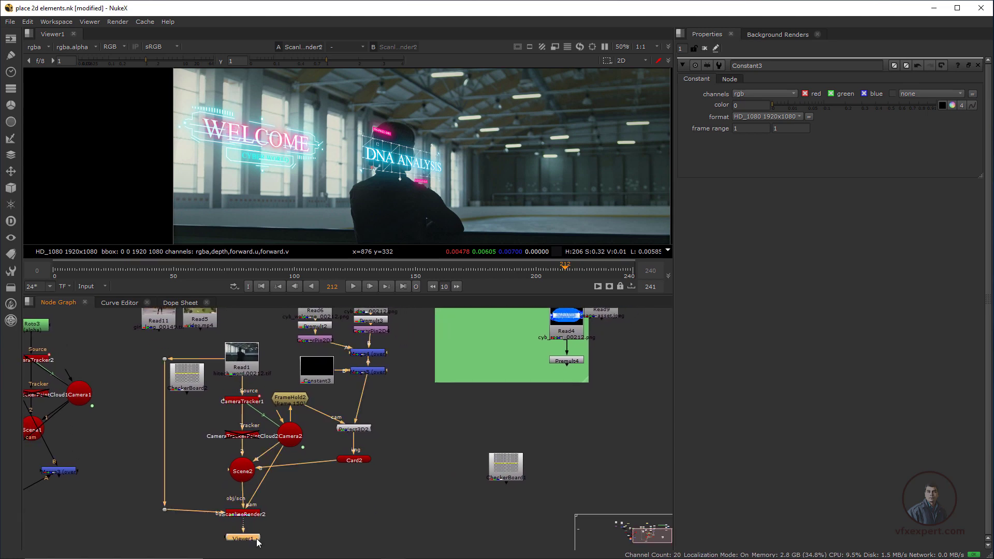
{"action": "left_click", "coordinate": [222, 520]}
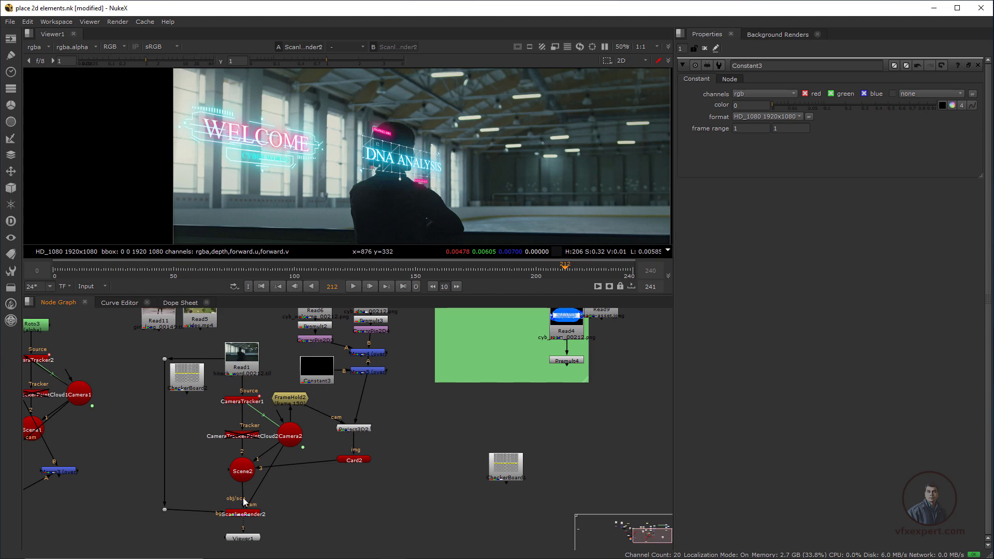
Paste a copy of the Constant3 node and connect it to ScanlineRender2's bg input in place of the Read1 branch
{"action": "left_click", "coordinate": [322, 379]}
{"action": "key", "text": "ctrl+v"}
{"action": "middle_click_drag", "start_coordinate": [296, 491], "coordinate": [362, 487]}
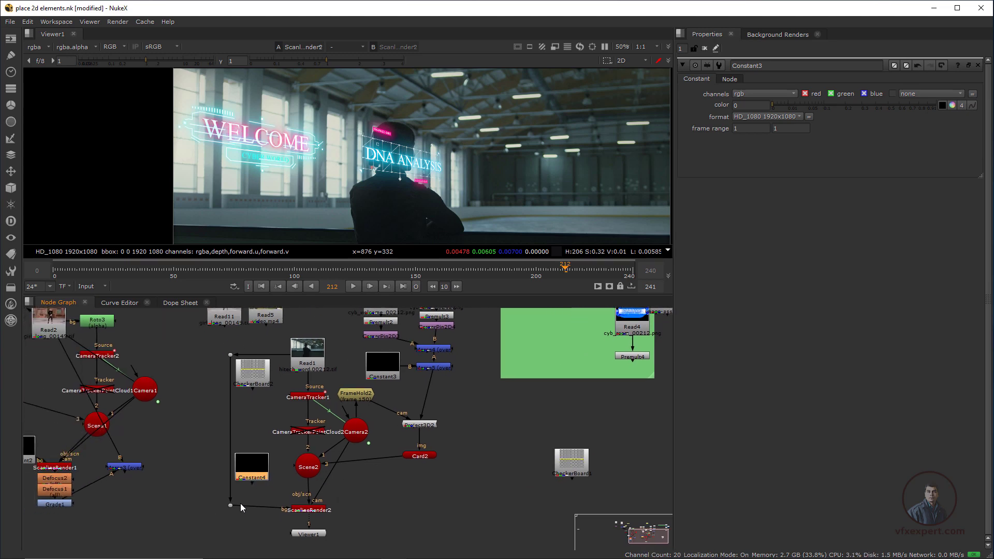
{"action": "mouse_move", "coordinate": [240, 505]}
{"action": "left_mouse_down"}
{"action": "mouse_move", "coordinate": [280, 515]}
{"action": "mouse_move", "coordinate": [256, 480]}
{"action": "mouse_move", "coordinate": [267, 517]}
{"action": "mouse_move", "coordinate": [231, 539]}
{"action": "mouse_move", "coordinate": [230, 506]}
{"action": "left_mouse_up"}
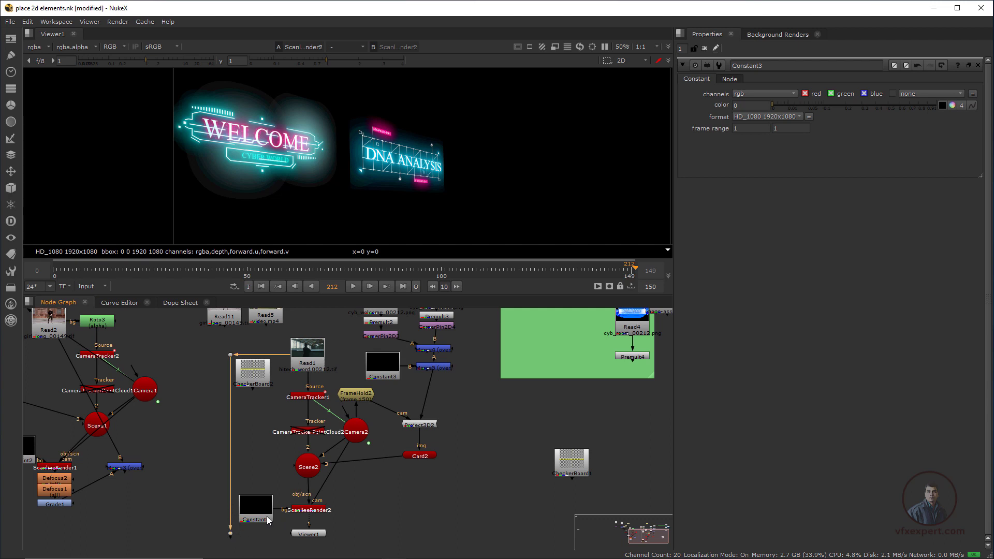
Merge ScanlineRender2 over the Read1 footage branch with a new Merge node and display the result in the viewer
{"action": "middle_click_drag", "start_coordinate": [308, 540], "coordinate": [299, 483]}
{"action": "left_click", "coordinate": [219, 513]}
{"action": "left_click", "coordinate": [252, 503]}
{"action": "key", "text": "m"}
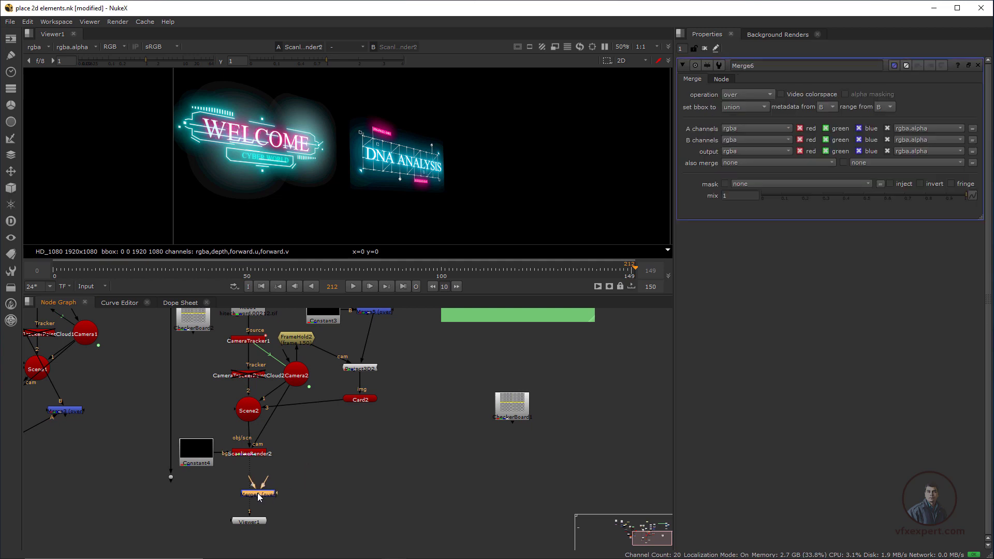
{"action": "left_click_drag", "start_coordinate": [224, 489], "coordinate": [171, 491]}
{"action": "left_click_drag", "start_coordinate": [295, 495], "coordinate": [256, 496]}
{"action": "key", "text": "1"}
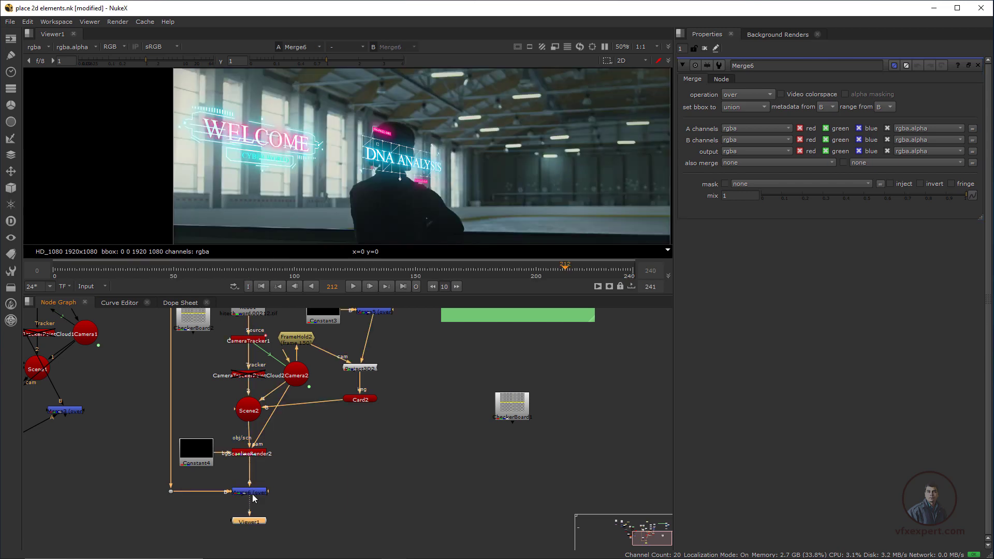
Go to frame 81 and inspect the merged composite closely along with its node tree
{"action": "left_click", "coordinate": [249, 269]}
{"action": "scroll", "coordinate": [309, 443], "scroll_direction": "down", "scroll_amount": 3}
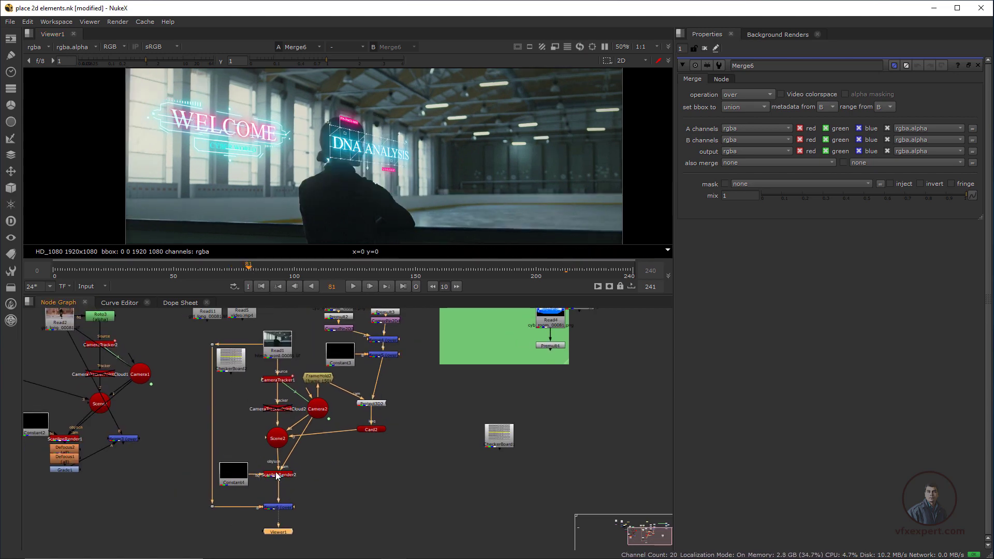
{"action": "middle_click_drag", "start_coordinate": [350, 359], "coordinate": [392, 360]}
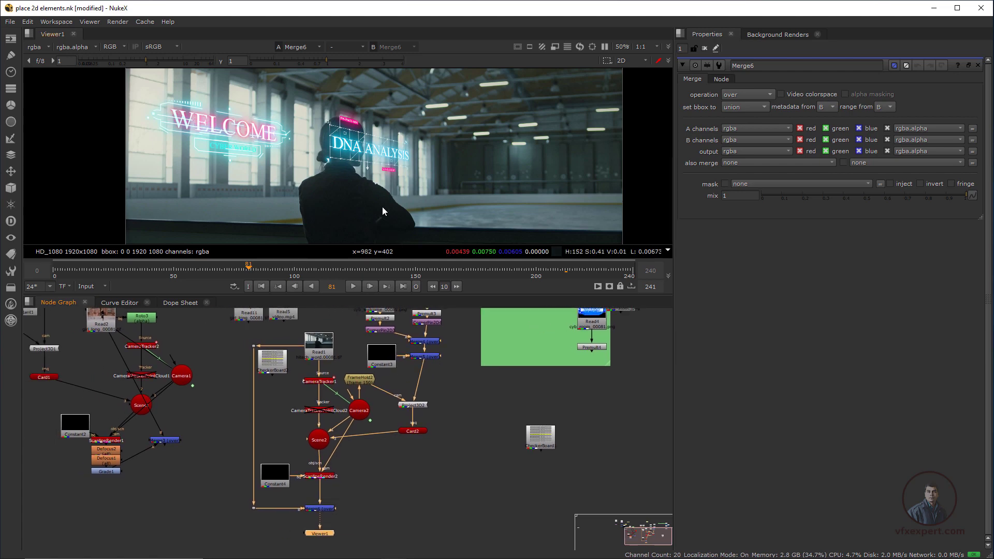
{"action": "scroll", "coordinate": [381, 204], "scroll_direction": "up", "scroll_amount": 2}
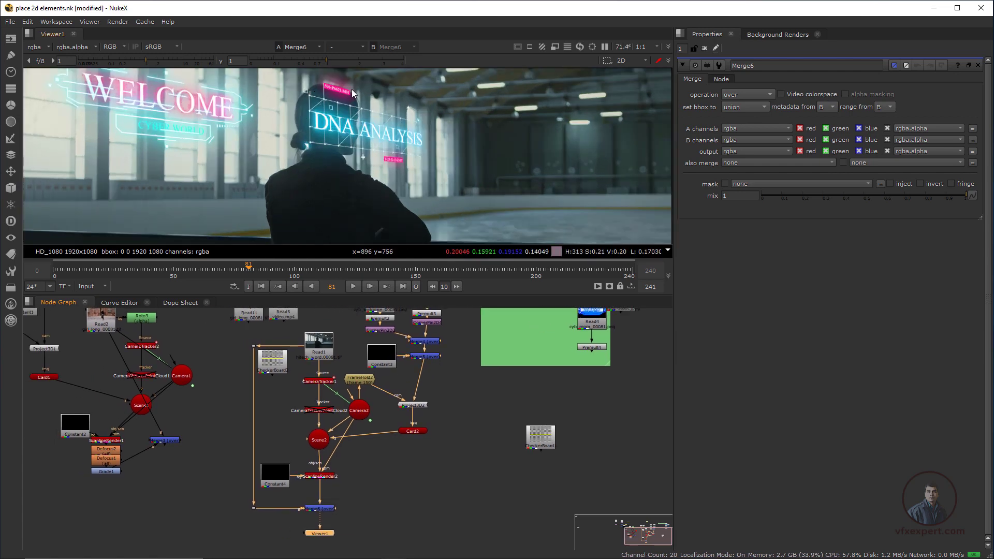
{"action": "scroll", "coordinate": [363, 192], "scroll_direction": "down", "scroll_amount": 2}
{"action": "middle_click_drag", "start_coordinate": [300, 444], "coordinate": [435, 454]}
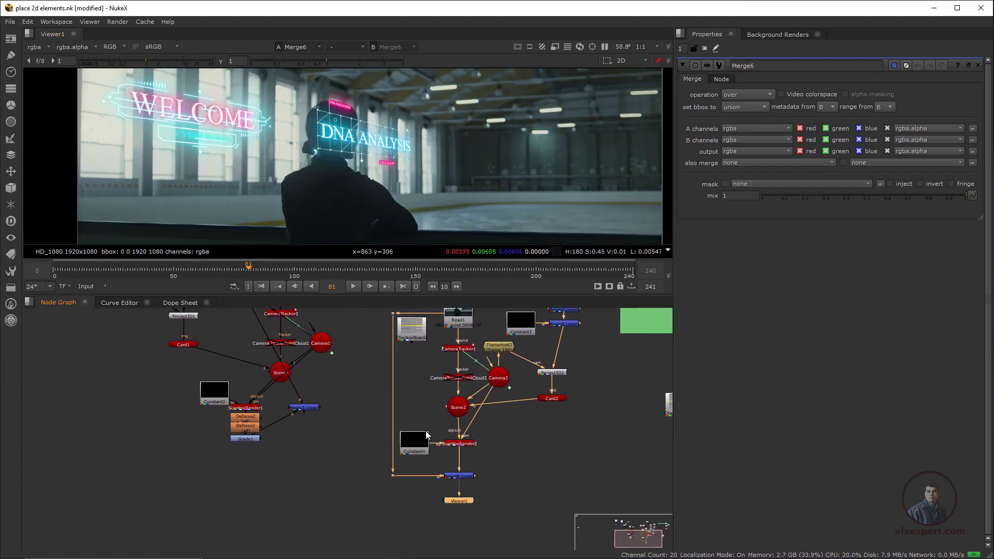
Select the ScanlineRender1 node tree and move it farther away from the Scene2 tree to free up space
{"action": "scroll", "coordinate": [428, 434], "scroll_direction": "down", "scroll_amount": 3}
{"action": "left_click_drag", "start_coordinate": [158, 317], "coordinate": [395, 549]}
{"action": "left_click_drag", "start_coordinate": [383, 432], "coordinate": [261, 429]}
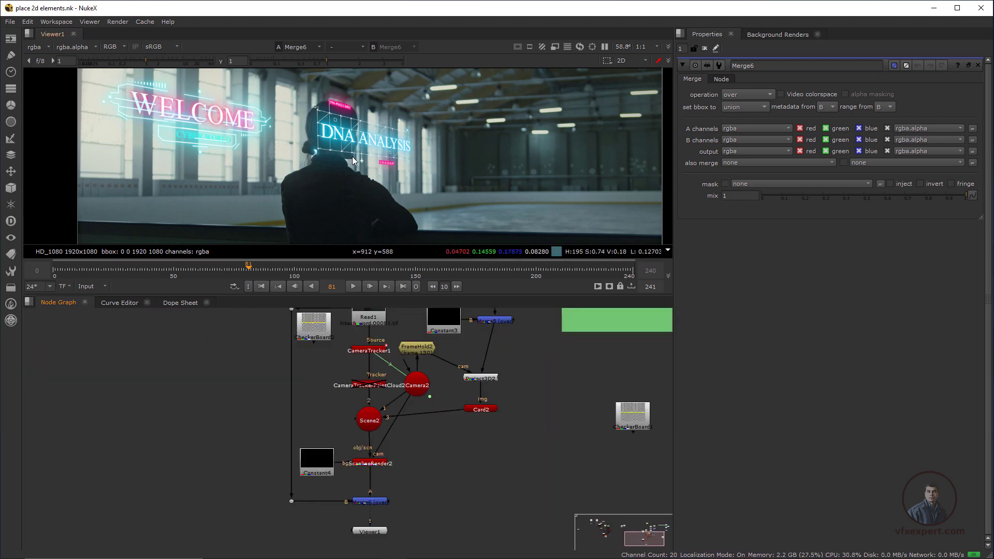
Add a Roto node with its bg input on the Read1 footage branch and display it in the viewer
{"action": "middle_click_drag", "start_coordinate": [315, 494], "coordinate": [353, 501]}
{"action": "middle_click_drag", "start_coordinate": [299, 478], "coordinate": [310, 445]}
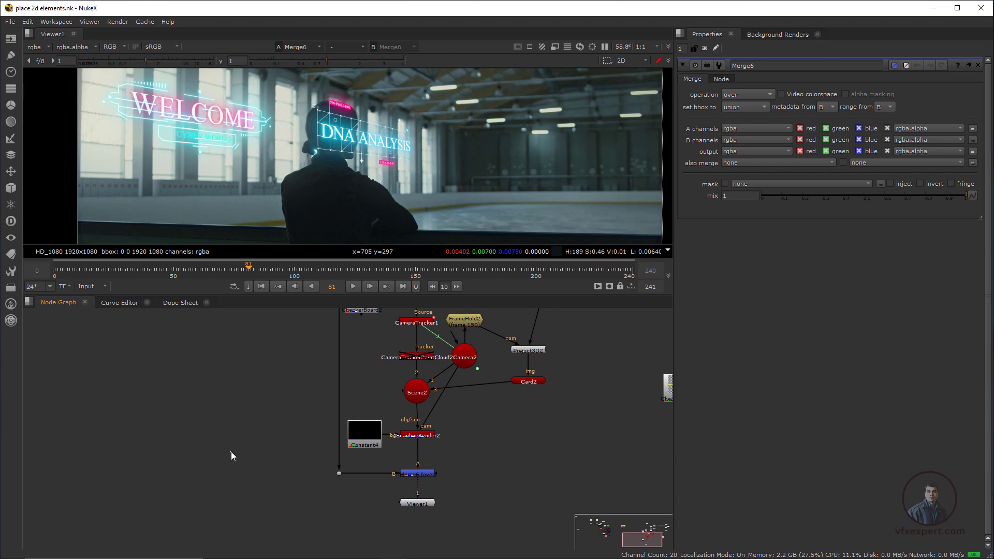
{"action": "key", "text": "o"}
{"action": "left_click_drag", "start_coordinate": [252, 469], "coordinate": [339, 474]}
{"action": "left_click_drag", "start_coordinate": [241, 466], "coordinate": [266, 477]}
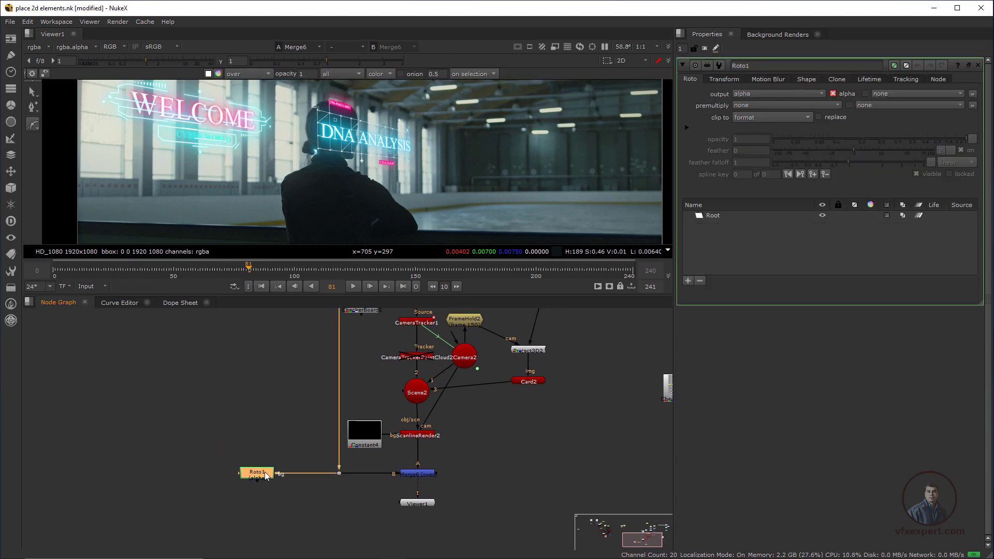
{"action": "key", "text": "1"}
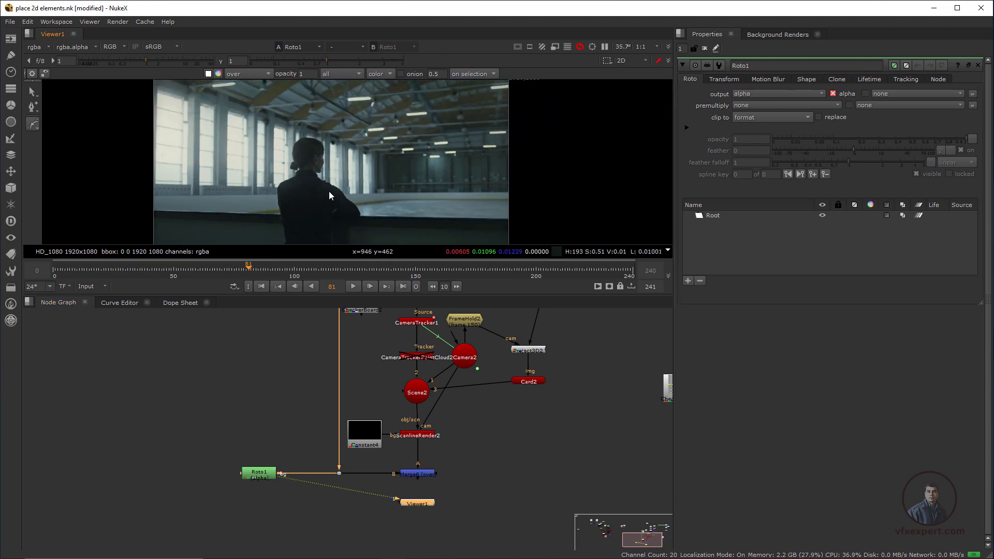
Scrub the footage for a suitable starting frame for the roto and go to frame 41
{"action": "scroll", "coordinate": [270, 234], "scroll_direction": "up", "scroll_amount": 2}
{"action": "scroll", "coordinate": [306, 181], "scroll_direction": "down", "scroll_amount": 3}
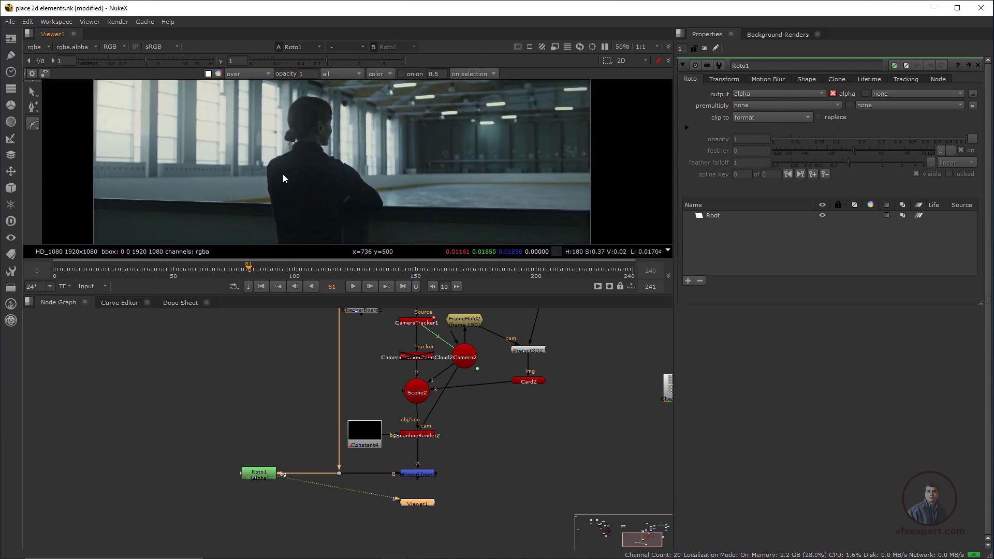
{"action": "left_click_drag", "start_coordinate": [283, 269], "coordinate": [322, 271]}
{"action": "left_click", "coordinate": [331, 286]}
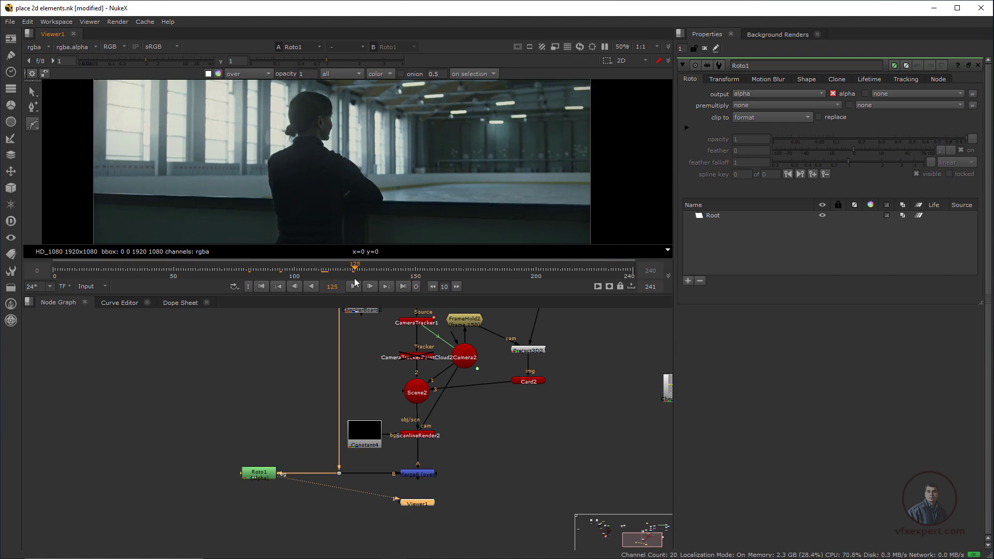
{"action": "type", "text": "71"}
{"action": "key", "text": "Return"}
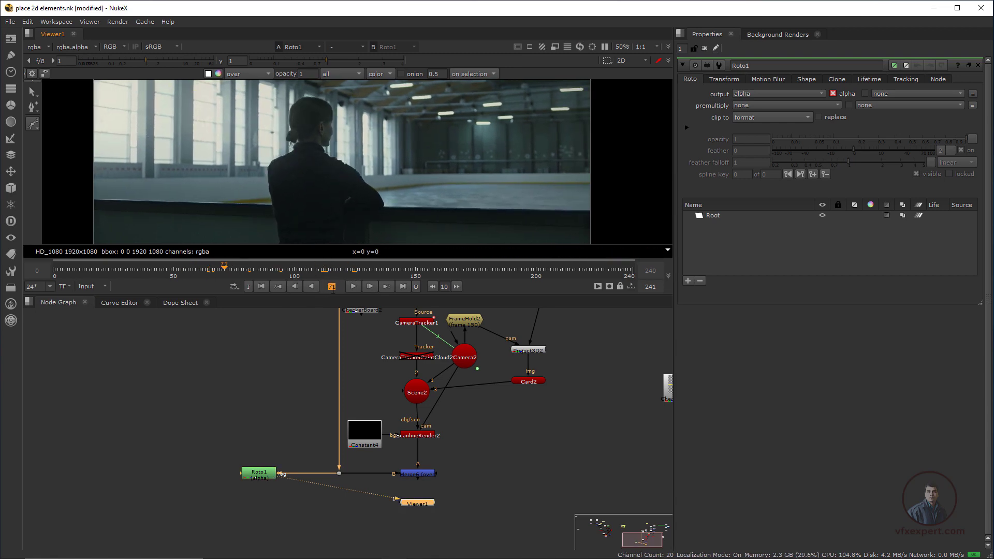
{"action": "key", "text": "Return"}
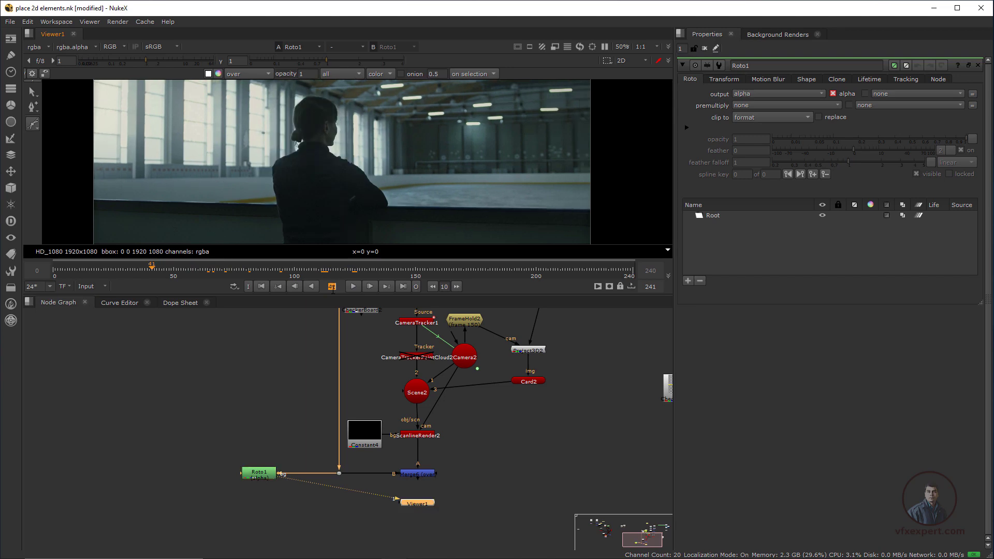
Enlarge the viewer and draw a closed Bezier shape around the person's head, shoulders and arms at frame 41
{"action": "scroll", "coordinate": [314, 224], "scroll_direction": "up", "scroll_amount": 2}
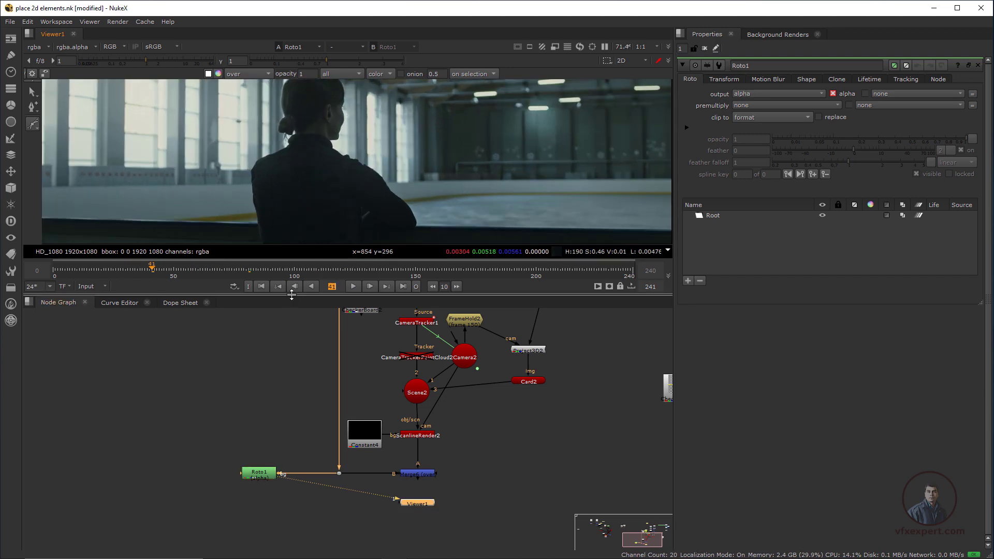
{"action": "left_click_drag", "start_coordinate": [291, 303], "coordinate": [291, 340]}
{"action": "scroll", "coordinate": [280, 186], "scroll_direction": "up", "scroll_amount": 1}
{"action": "left_click", "coordinate": [260, 246]}
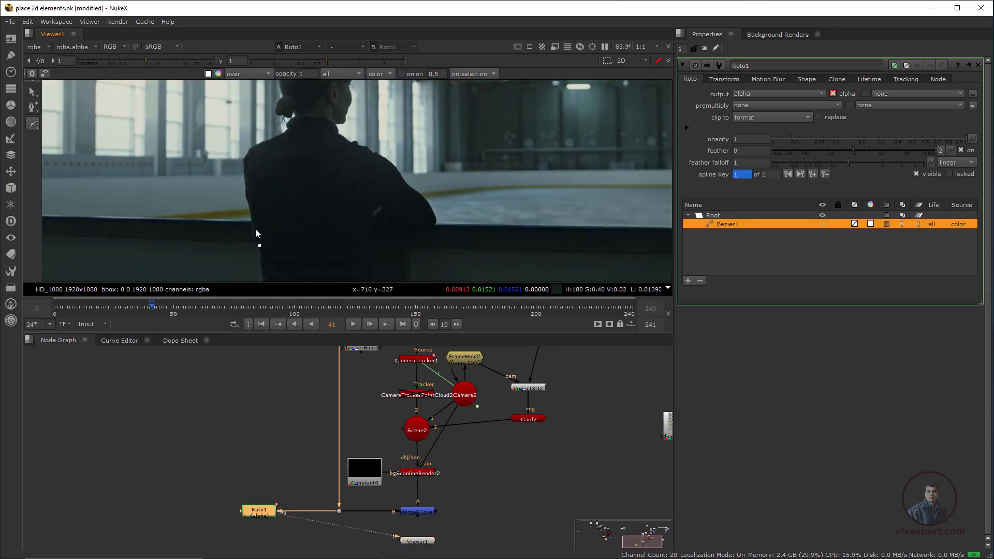
{"action": "left_click", "coordinate": [251, 234]}
{"action": "left_click", "coordinate": [247, 208]}
{"action": "scroll", "coordinate": [248, 223], "scroll_direction": "up", "scroll_amount": 2}
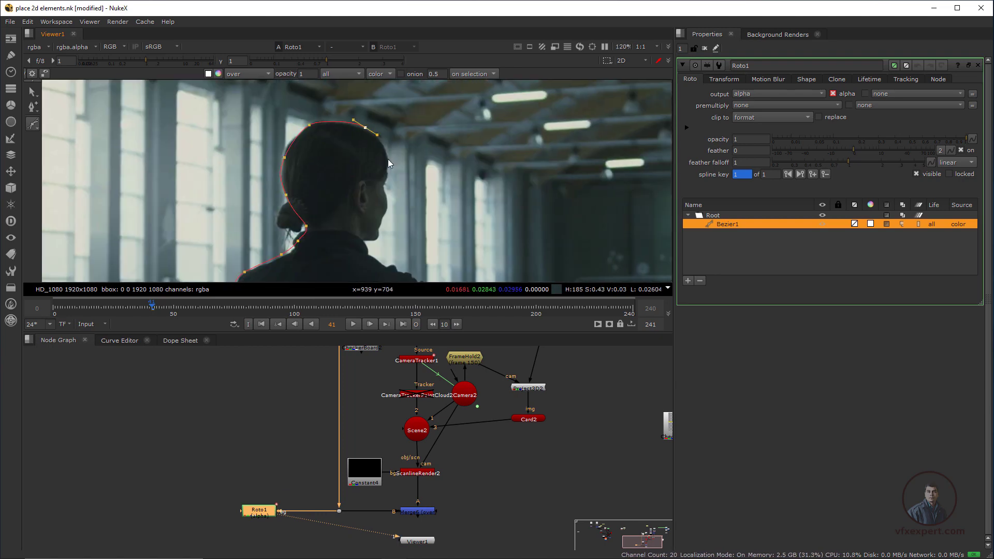
{"action": "left_click", "coordinate": [386, 224]}
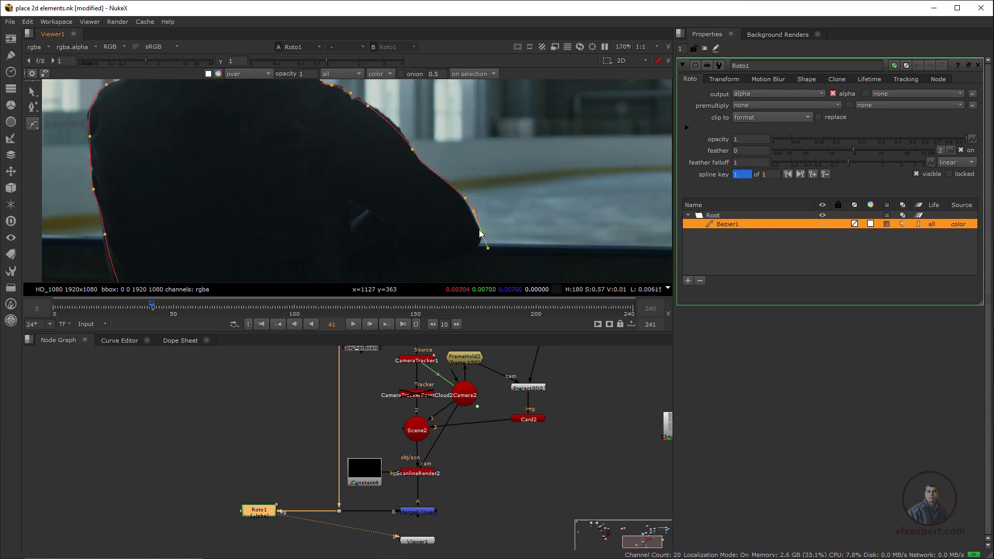
{"action": "scroll", "coordinate": [284, 200], "scroll_direction": "up", "scroll_amount": 2}
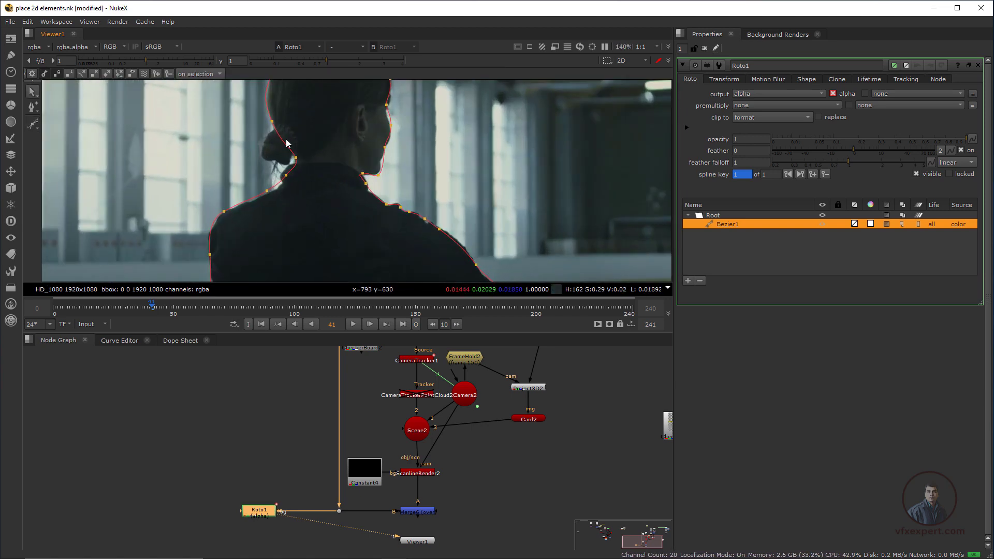
Draw a second closed Bezier shape around the person's hair bun
{"action": "middle_click_drag", "start_coordinate": [289, 145], "coordinate": [303, 171]}
{"action": "left_click", "coordinate": [32, 124]}
{"action": "left_click", "coordinate": [306, 197]}
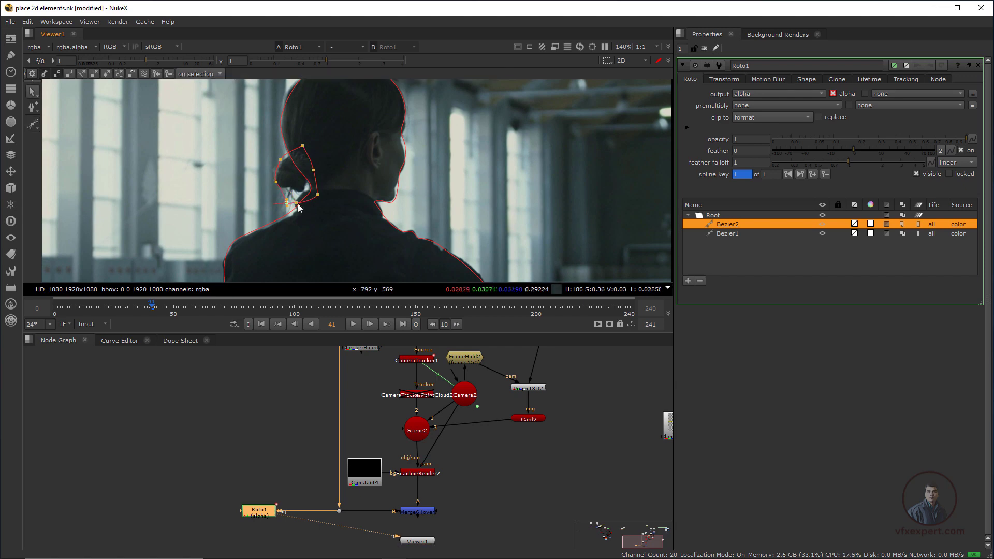
{"action": "left_click", "coordinate": [300, 204]}
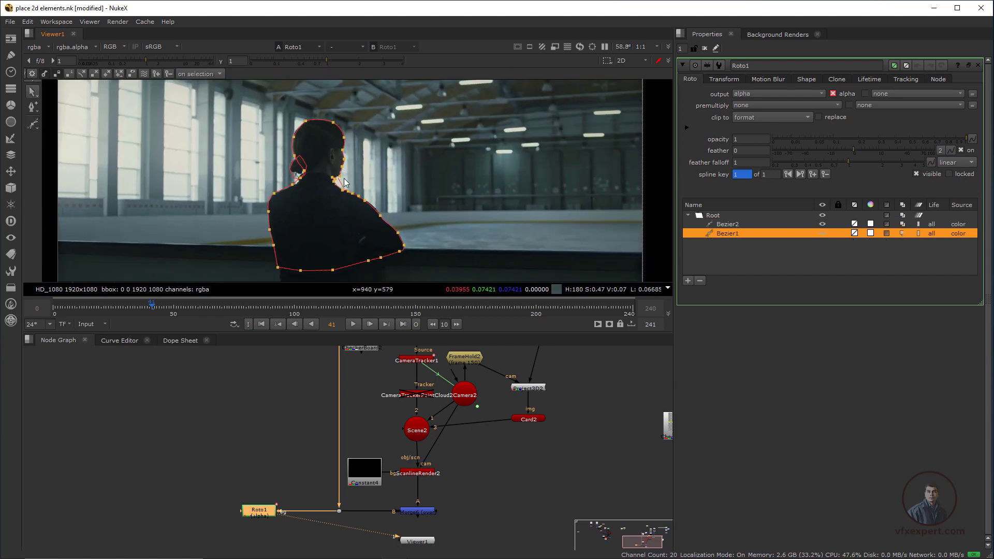
Check the shapes against a later frame, return to frame 41 and set up a planar track for both Bezier shapes
{"action": "left_click_drag", "start_coordinate": [176, 311], "coordinate": [283, 311]}
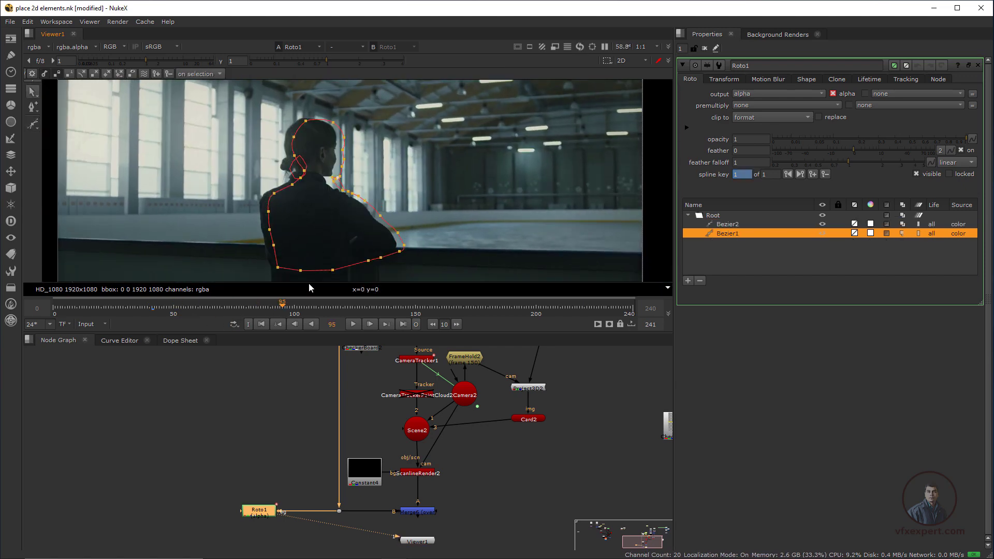
{"action": "left_click", "coordinate": [153, 308]}
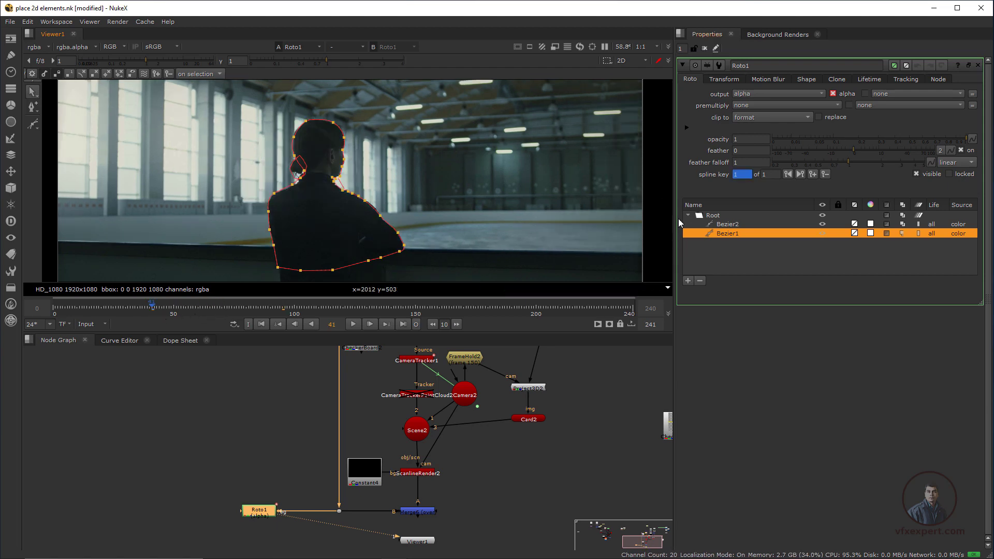
{"action": "left_click_drag", "start_coordinate": [673, 220], "coordinate": [622, 226]}
{"action": "left_click", "coordinate": [623, 251]}
{"action": "right_click", "coordinate": [620, 226]}
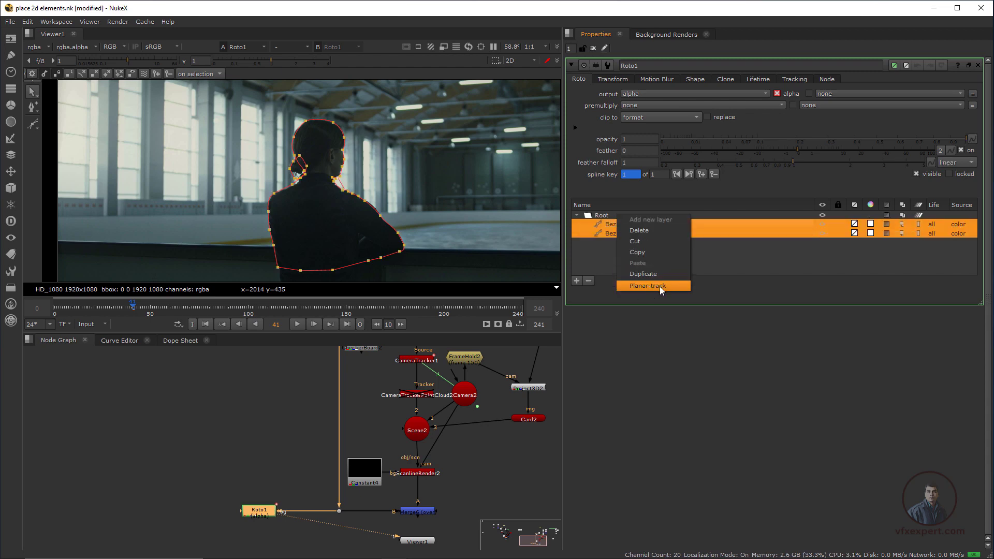
{"action": "left_click", "coordinate": [660, 287]}
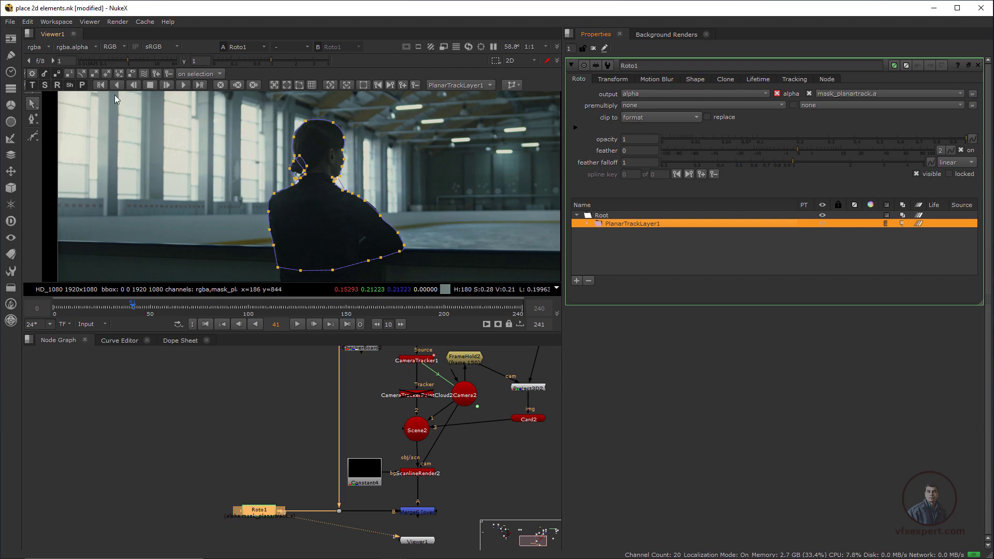
Planar-track the shapes backward from frame 41, and track them forward to frame 240 as well
{"action": "key", "text": "Left"}
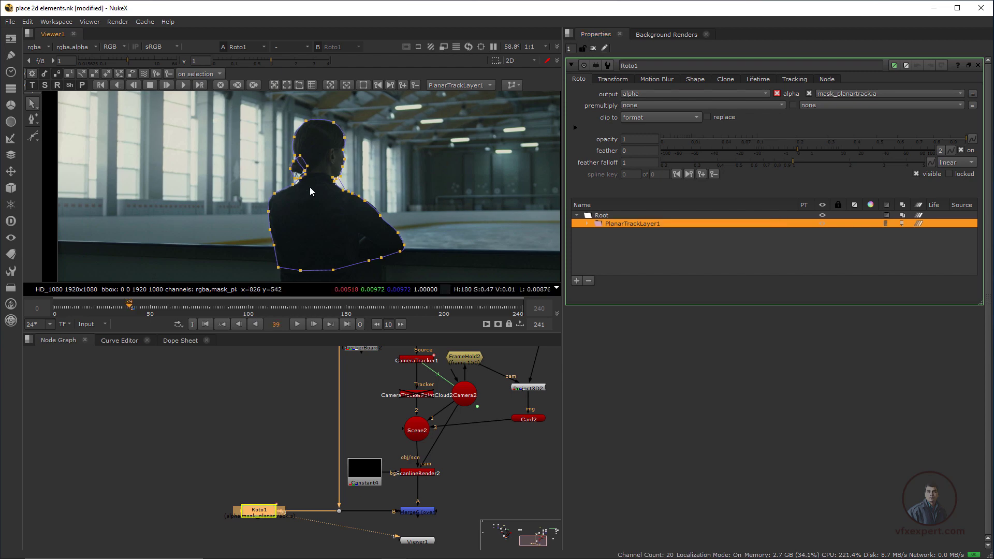
{"action": "key", "text": "x"}
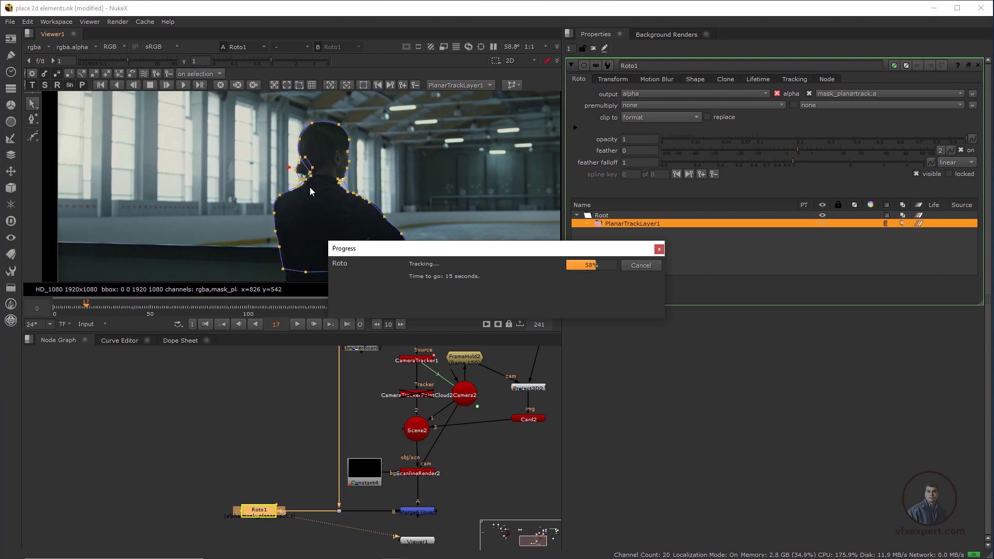
{"action": "left_click", "coordinate": [184, 85]}
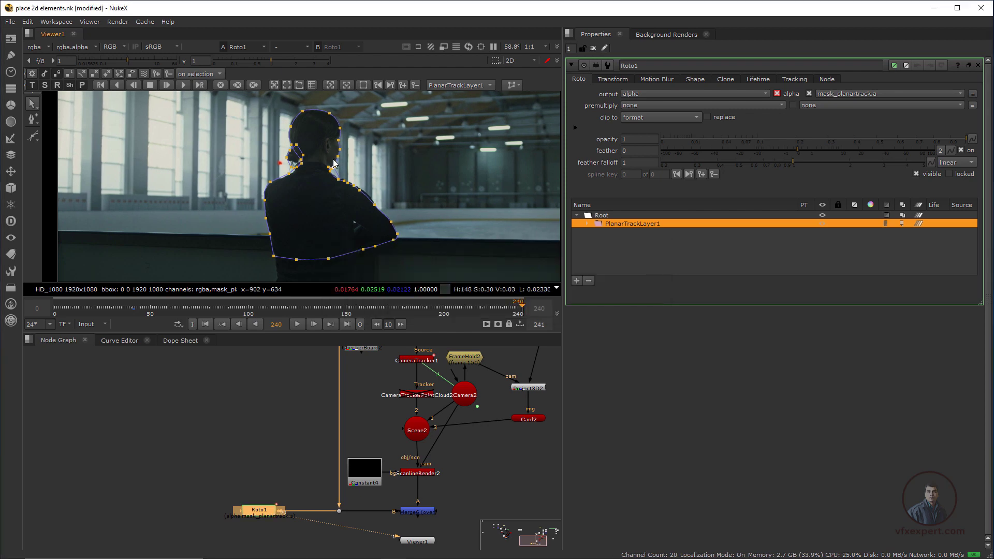
Scrub through the frames and examine how closely the tracked shapes follow the person's outline
{"action": "scroll", "coordinate": [334, 169], "scroll_direction": "up", "scroll_amount": 2}
{"action": "middle_click_drag", "start_coordinate": [334, 168], "coordinate": [334, 198]}
{"action": "left_click_drag", "start_coordinate": [303, 298], "coordinate": [134, 279]}
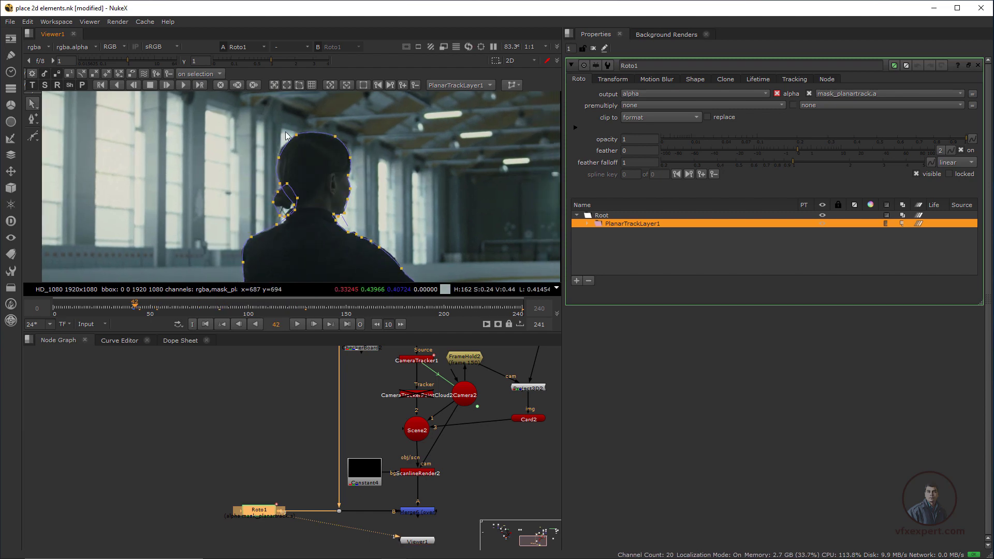
{"action": "scroll", "coordinate": [289, 167], "scroll_direction": "up", "scroll_amount": 1}
{"action": "scroll", "coordinate": [365, 222], "scroll_direction": "down", "scroll_amount": 2}
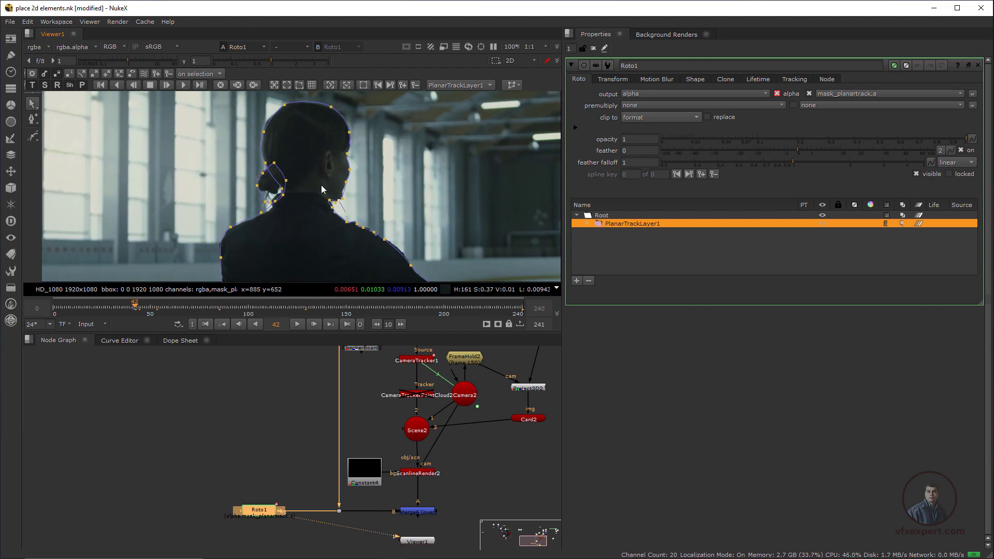
{"action": "left_click_drag", "start_coordinate": [204, 307], "coordinate": [104, 307]}
{"action": "scroll", "coordinate": [318, 259], "scroll_direction": "down", "scroll_amount": 2}
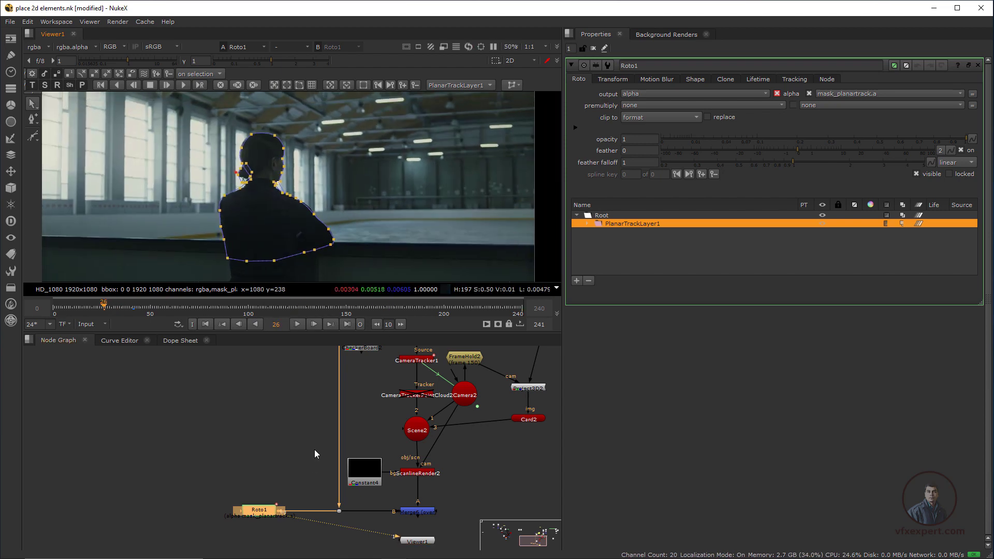
Move Viewer1 directly beneath the Roto1 node
{"action": "scroll", "coordinate": [317, 454], "scroll_direction": "down", "scroll_amount": 1}
{"action": "left_click_drag", "start_coordinate": [420, 472], "coordinate": [304, 478]}
{"action": "scroll", "coordinate": [305, 481], "scroll_direction": "up", "scroll_amount": 2}
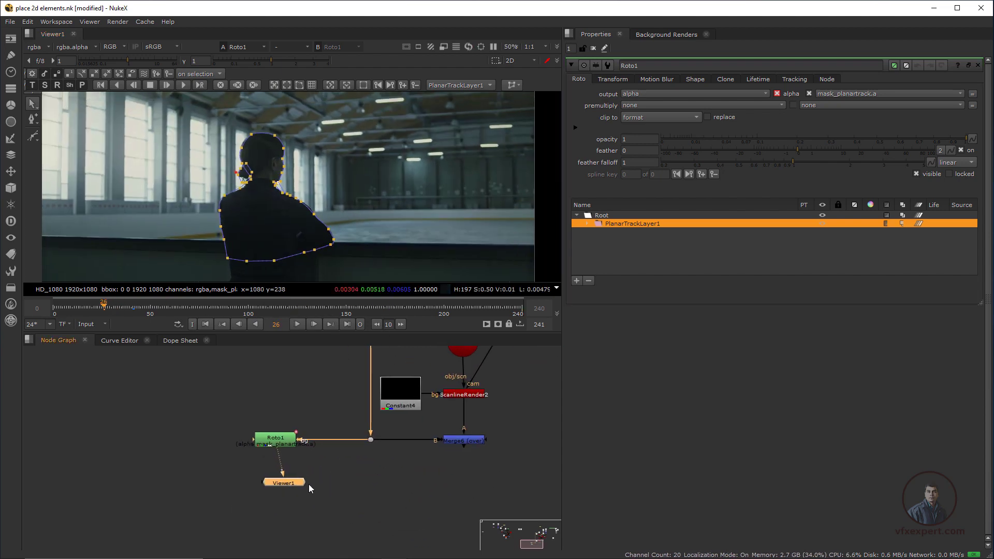
Add a Copy node with Roto1 on its A input and the Read1 footage branch on its B input
{"action": "middle_click_drag", "start_coordinate": [308, 484], "coordinate": [250, 486]}
{"action": "left_click", "coordinate": [313, 515]}
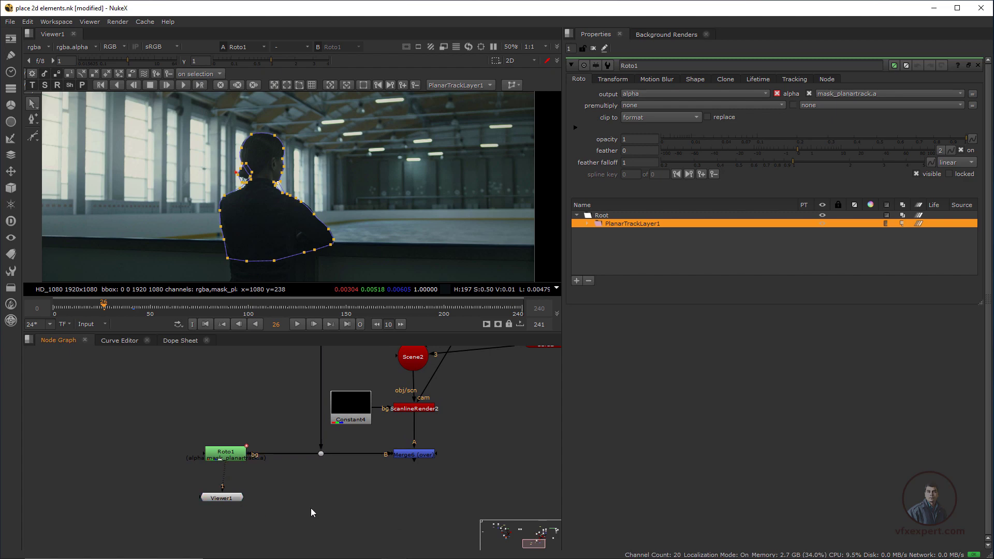
{"action": "key", "text": "k"}
{"action": "left_click_drag", "start_coordinate": [327, 490], "coordinate": [321, 454]}
{"action": "mouse_move", "coordinate": [324, 513]}
{"action": "left_mouse_down"}
{"action": "mouse_move", "coordinate": [330, 502]}
{"action": "mouse_move", "coordinate": [301, 482]}
{"action": "mouse_move", "coordinate": [230, 454]}
{"action": "mouse_move", "coordinate": [331, 503]}
{"action": "left_mouse_up"}
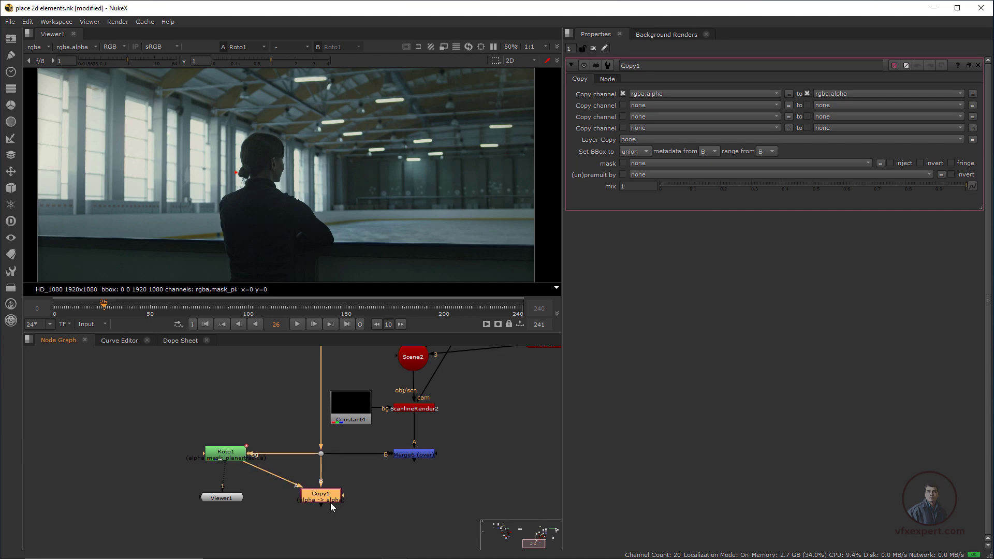
Add a Premult node, connect it to the Copy1 output and align it beneath Copy1
{"action": "left_click", "coordinate": [337, 539]}
{"action": "key", "text": "Tab"}
{"action": "type", "text": "p"}
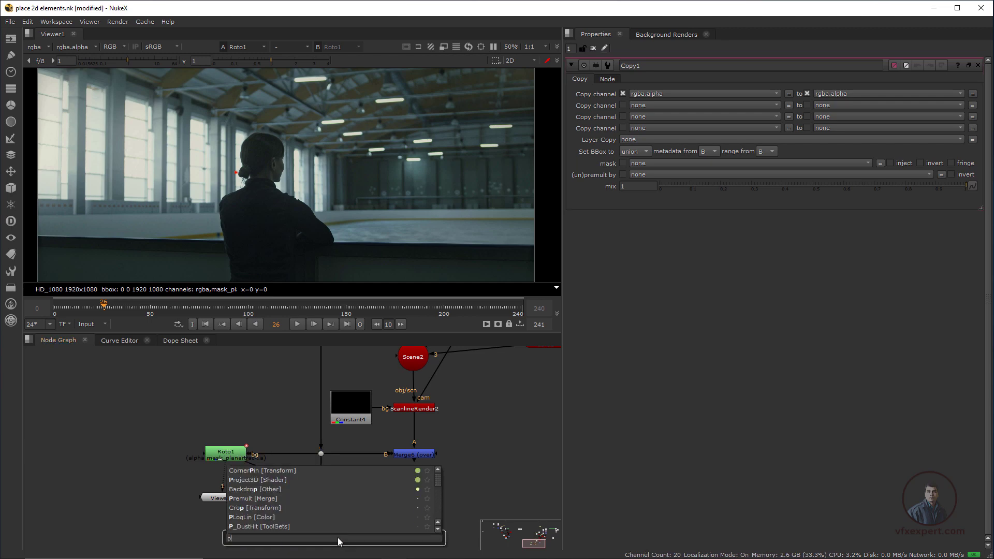
{"action": "type", "text": "remult [Merge"}
{"action": "key", "text": "Return"}
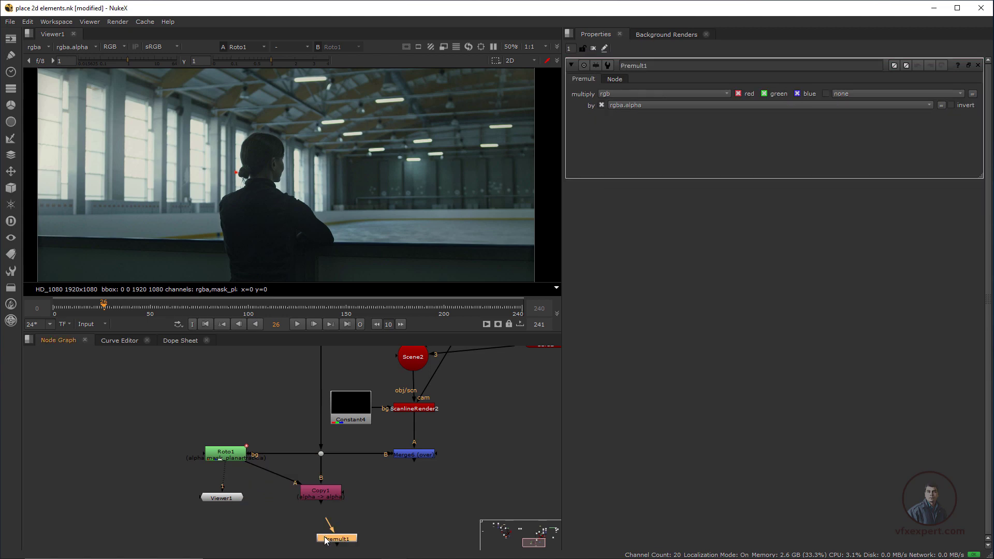
{"action": "left_click_drag", "start_coordinate": [325, 540], "coordinate": [313, 534]}
{"action": "left_click", "coordinate": [328, 496]}
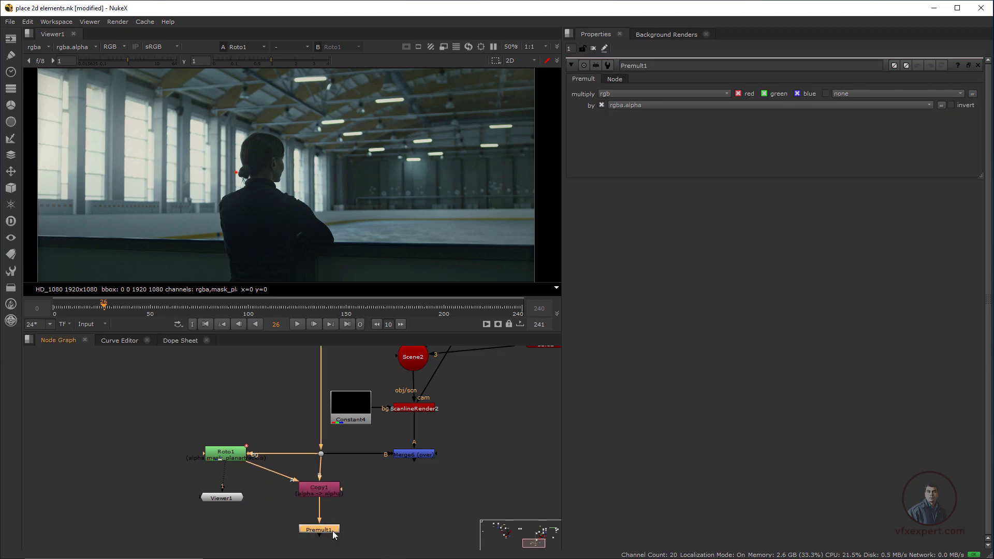
Add a new Merge node below Merge6, display Merge6 in the viewer and connect the new node's B input to it
{"action": "left_click", "coordinate": [350, 498]}
{"action": "key", "text": "m"}
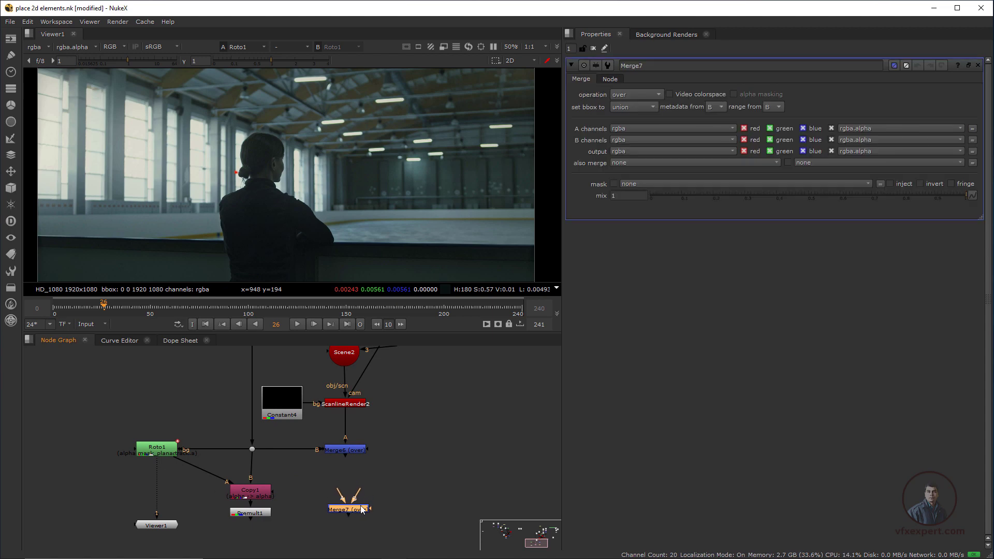
{"action": "left_click", "coordinate": [362, 453]}
{"action": "key", "text": "1"}
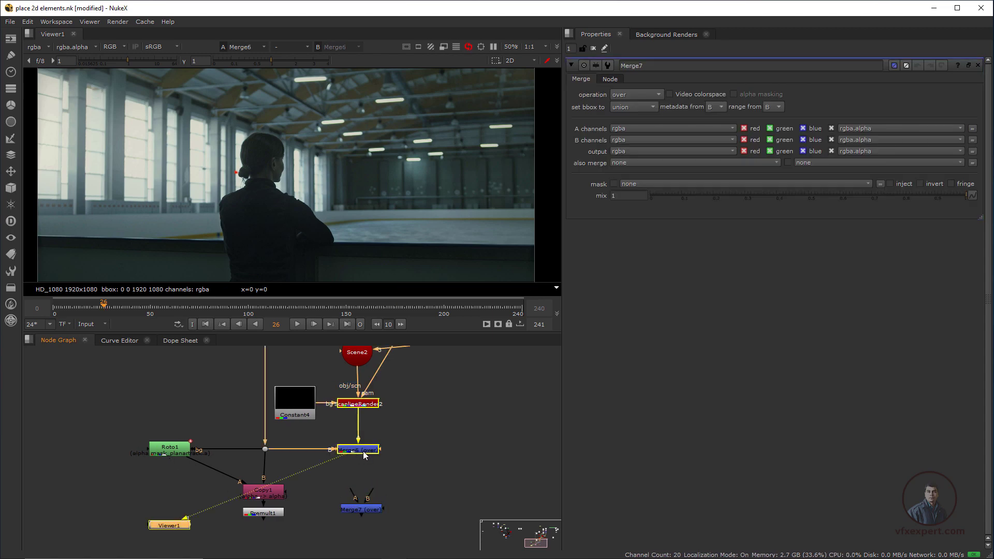
{"action": "left_click_drag", "start_coordinate": [364, 510], "coordinate": [360, 450]}
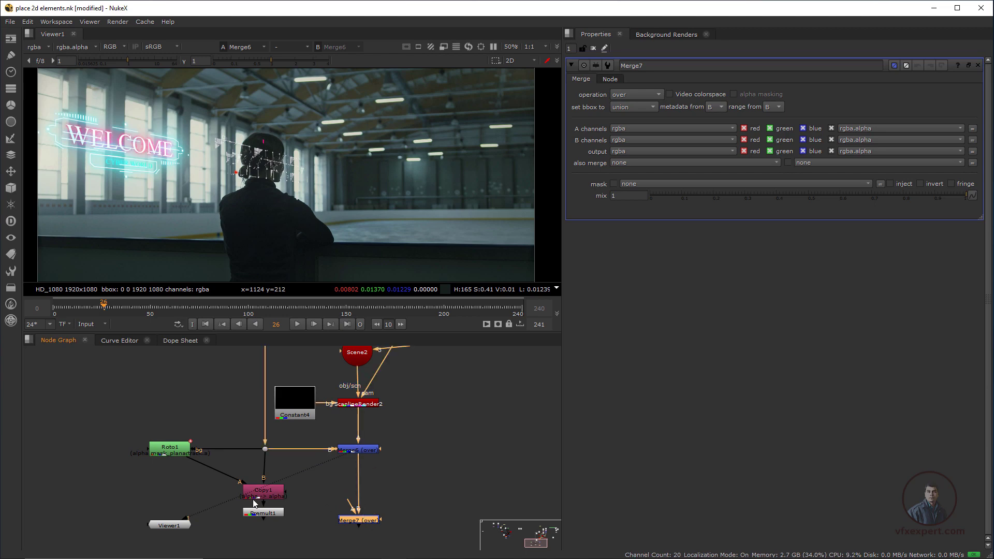
Connect the A input of Merge7 to Premult1 and display Merge7 in the viewer
{"action": "double_click", "coordinate": [184, 450]}
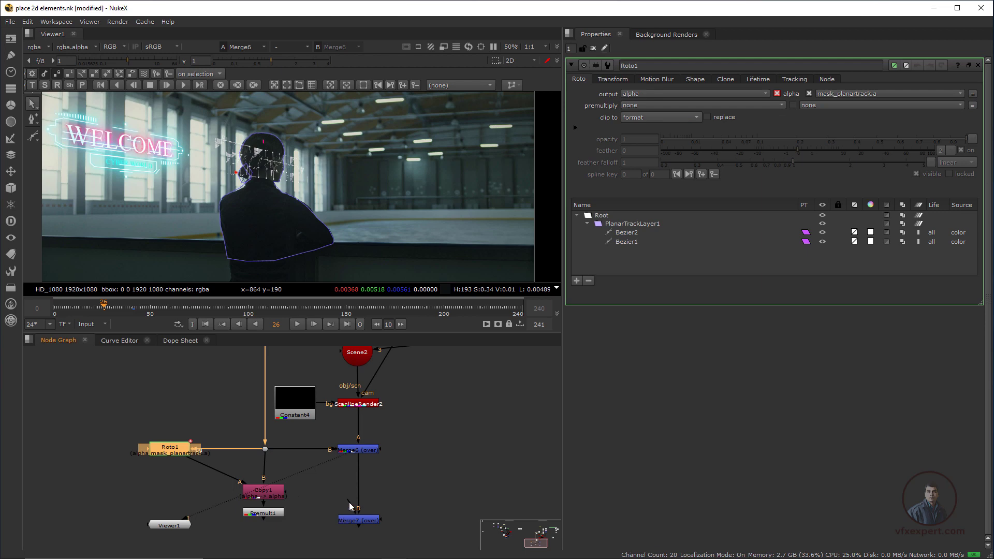
{"action": "left_click_drag", "start_coordinate": [349, 501], "coordinate": [268, 520]}
{"action": "left_click", "coordinate": [360, 520]}
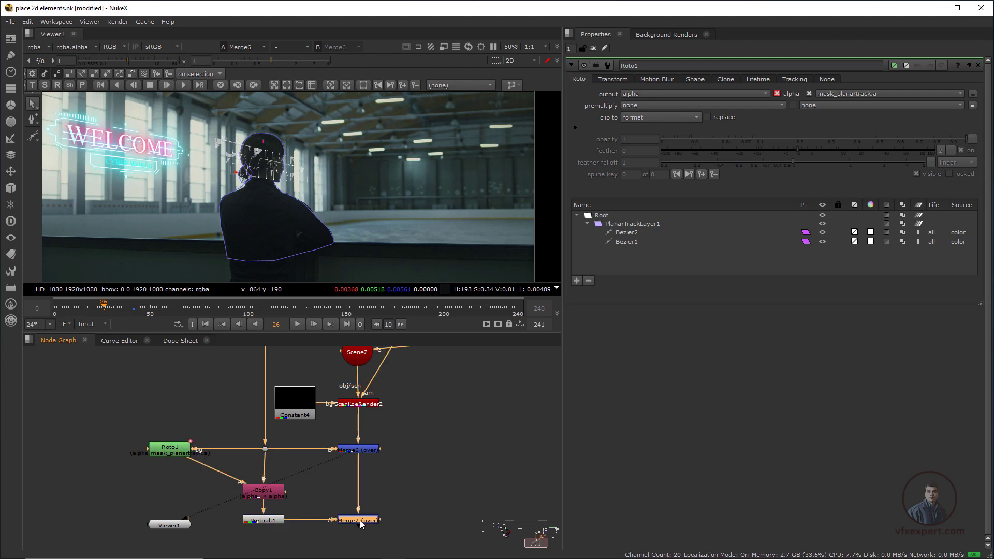
{"action": "key", "text": "1"}
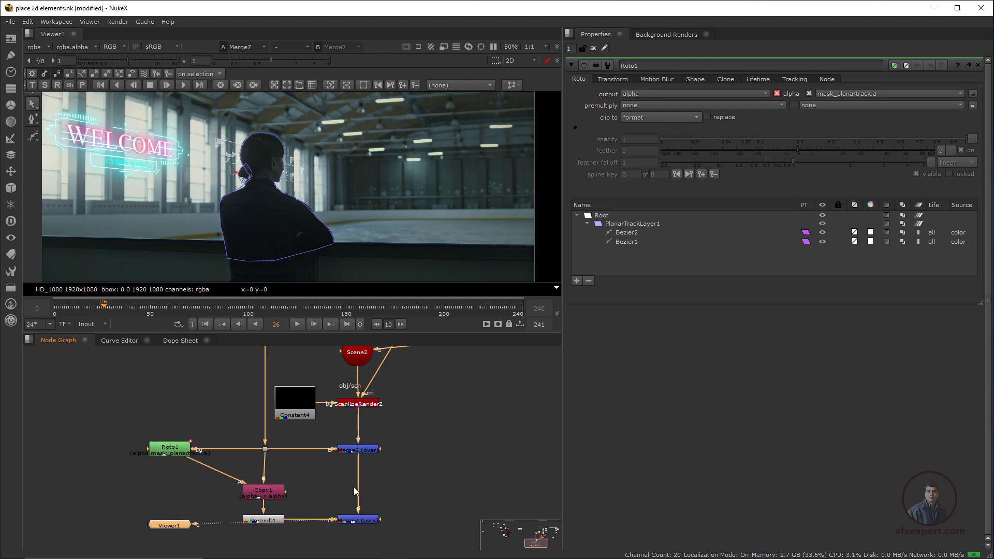
Collapse the Roto1 properties and move Viewer1 beneath the Premult1 node
{"action": "left_click", "coordinate": [571, 65]}
{"action": "scroll", "coordinate": [269, 183], "scroll_direction": "up", "scroll_amount": 2}
{"action": "middle_click_drag", "start_coordinate": [267, 455], "coordinate": [293, 430]}
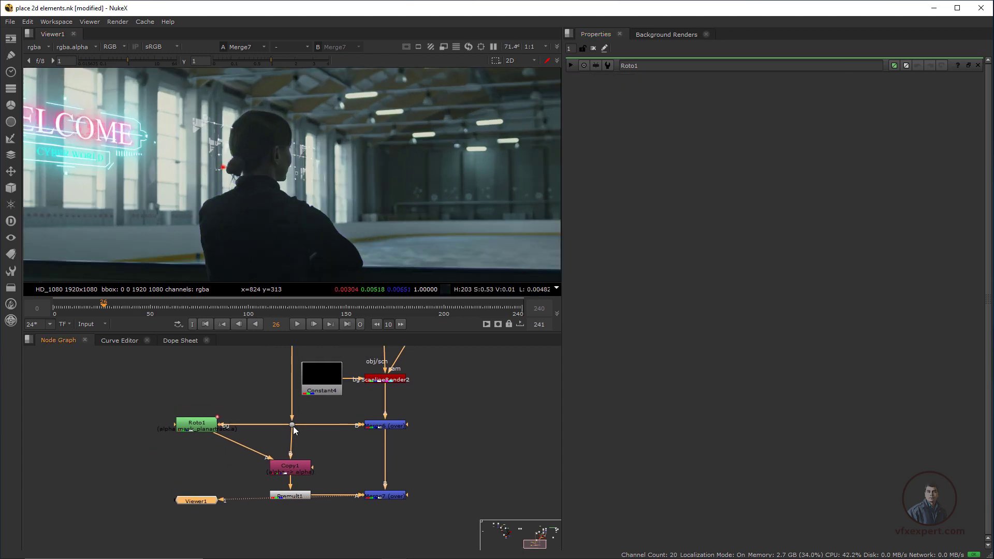
{"action": "left_click_drag", "start_coordinate": [204, 503], "coordinate": [297, 533]}
Insert a Blur node between Roto1 and Copy1 and place it directly beneath Roto1
{"action": "left_click_drag", "start_coordinate": [204, 422], "coordinate": [198, 422]}
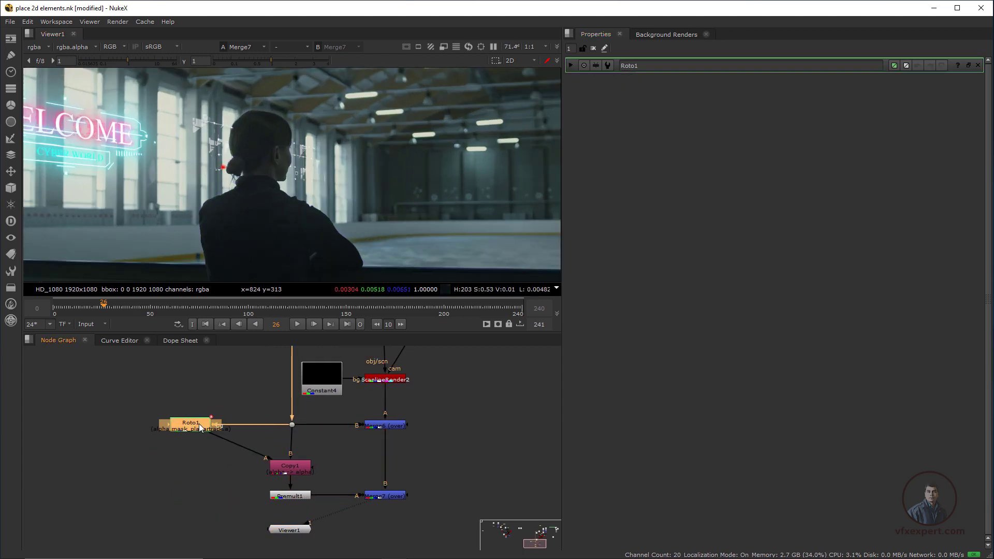
{"action": "key", "text": "Tab"}
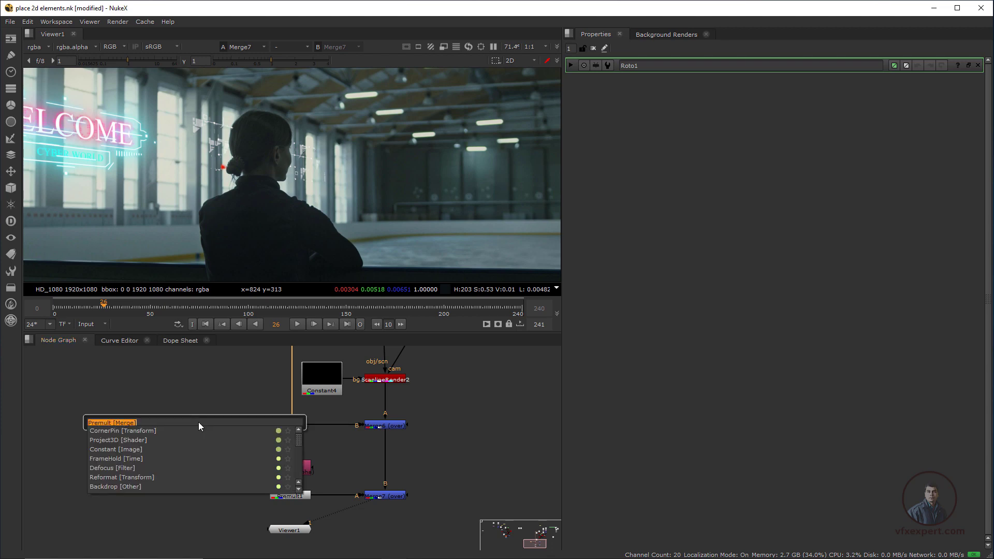
{"action": "type", "text": "blu"}
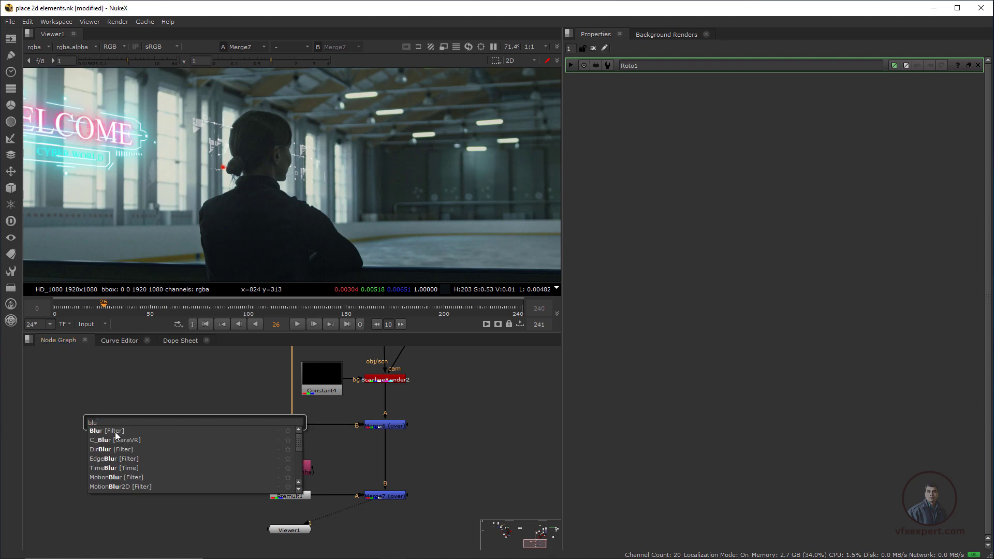
{"action": "left_click", "coordinate": [115, 432]}
{"action": "left_click_drag", "start_coordinate": [195, 450], "coordinate": [198, 464]}
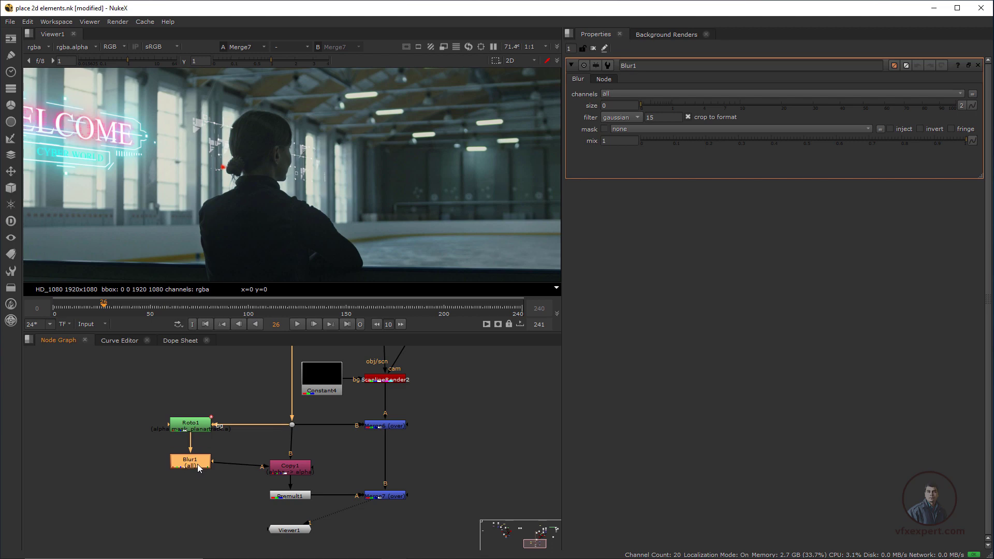
Limit the blur on the roto matte to the alpha channel and set its size to 0.35
{"action": "left_click", "coordinate": [614, 93]}
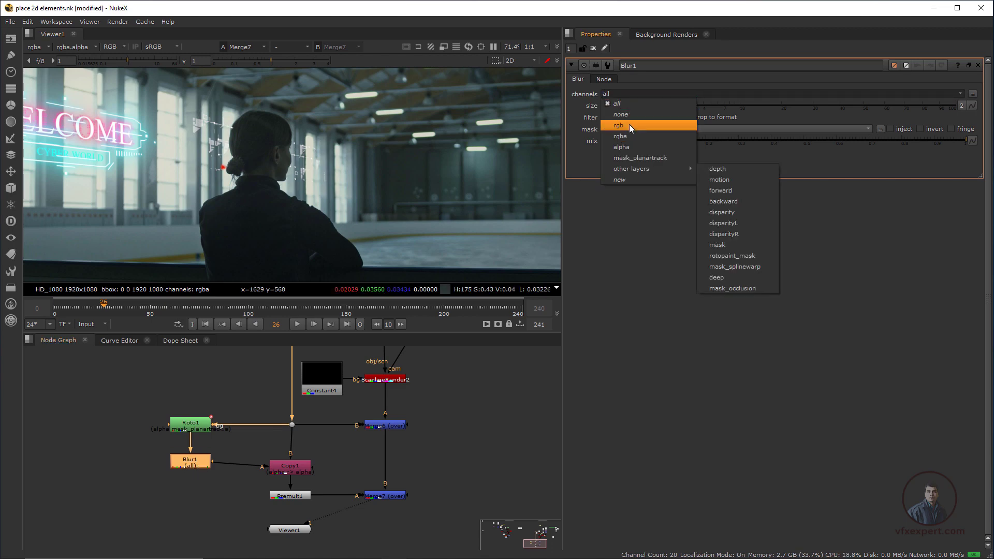
{"action": "left_click", "coordinate": [626, 147]}
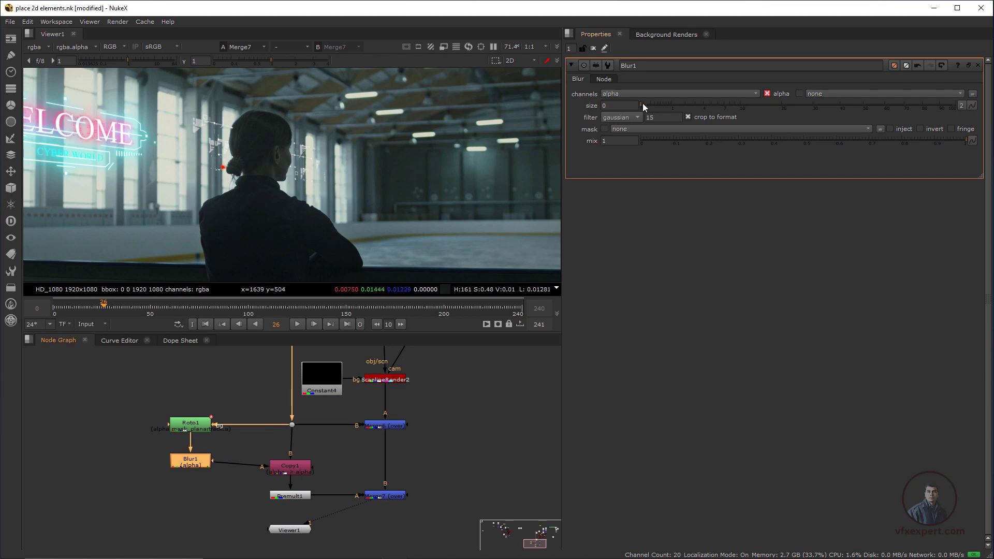
{"action": "left_click_drag", "start_coordinate": [643, 103], "coordinate": [661, 117]}
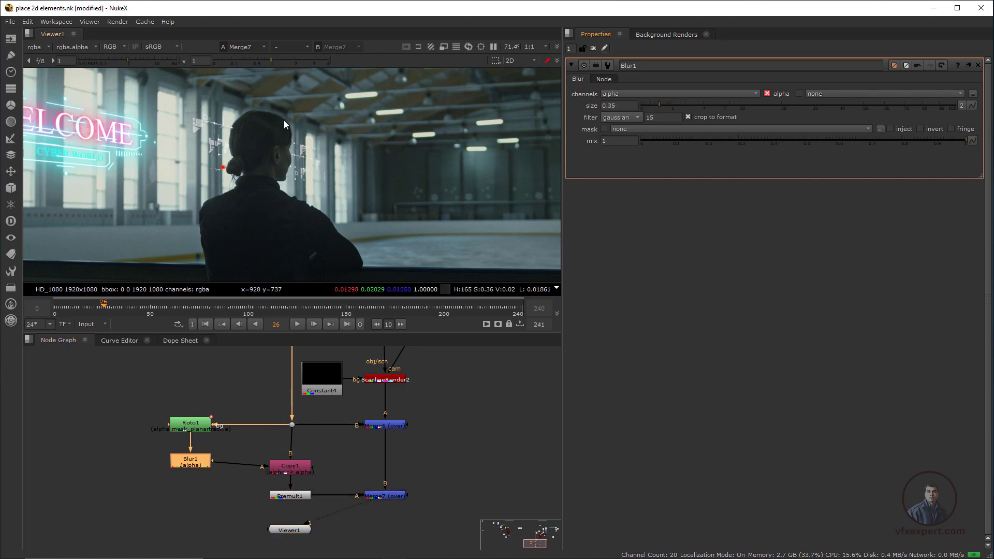
Inspect the person's edges against the WELCOME and DNA ANALYSIS elements at frame 146
{"action": "scroll", "coordinate": [290, 167], "scroll_direction": "down", "scroll_amount": 2}
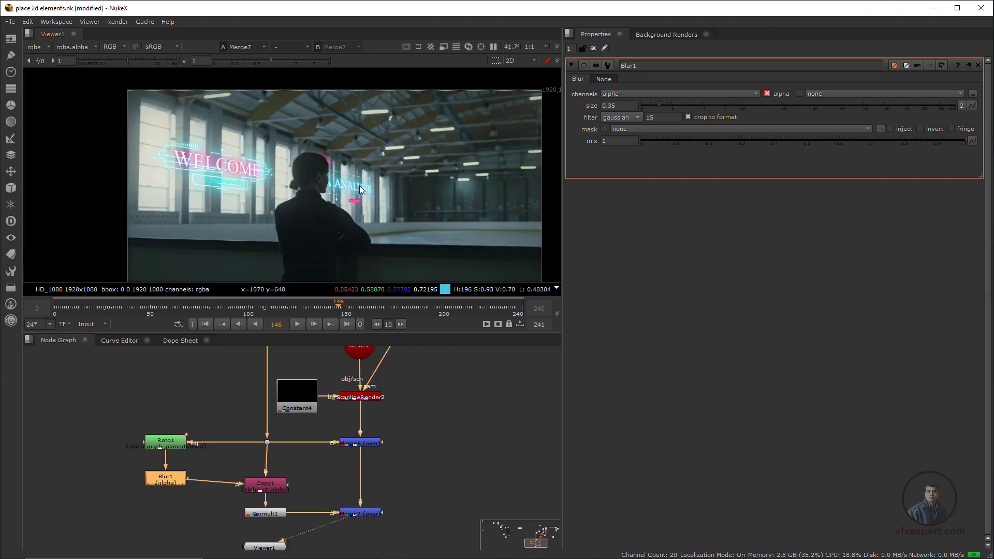
{"action": "scroll", "coordinate": [319, 188], "scroll_direction": "up", "scroll_amount": 1}
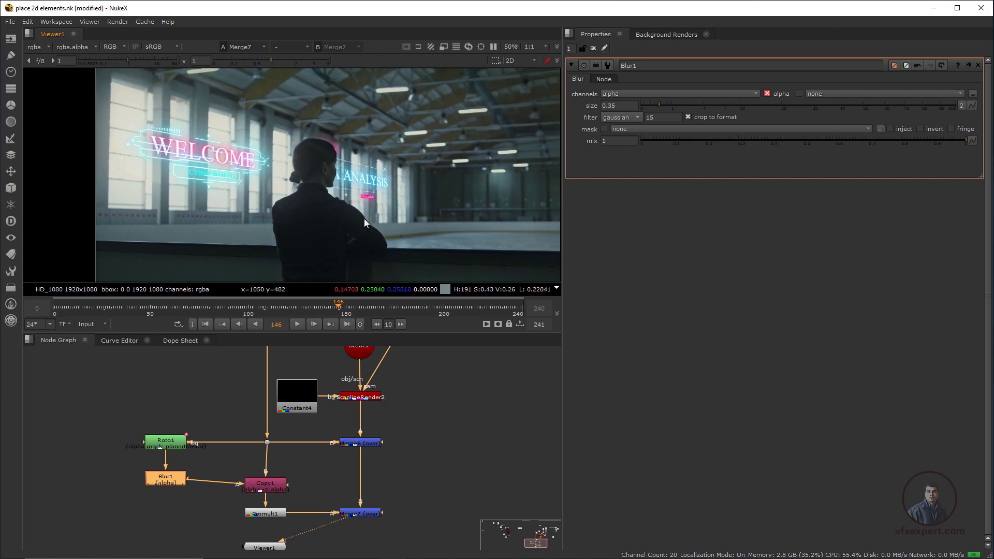
{"action": "scroll", "coordinate": [381, 229], "scroll_direction": "up", "scroll_amount": 1}
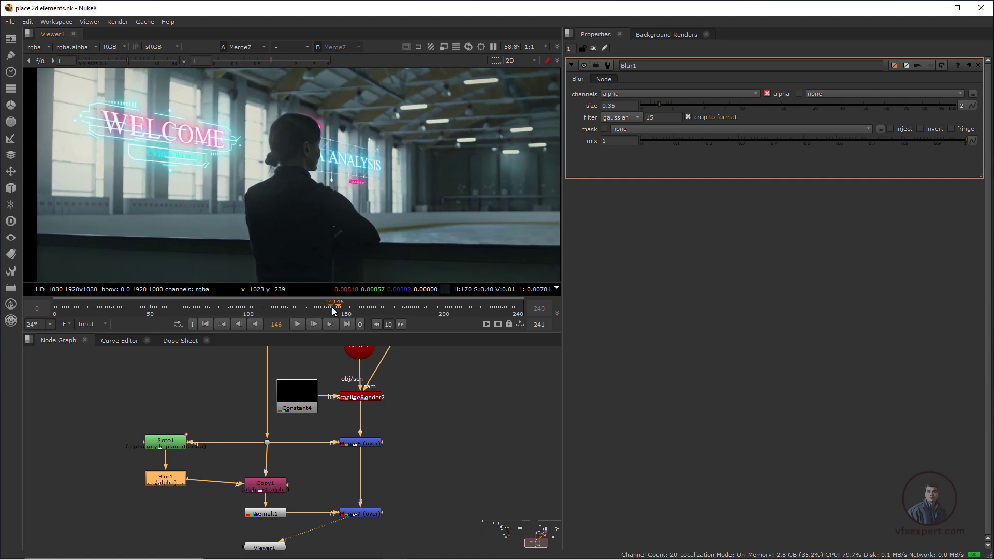
{"action": "left_click", "coordinate": [91, 324]}
{"action": "left_click", "coordinate": [94, 346]}
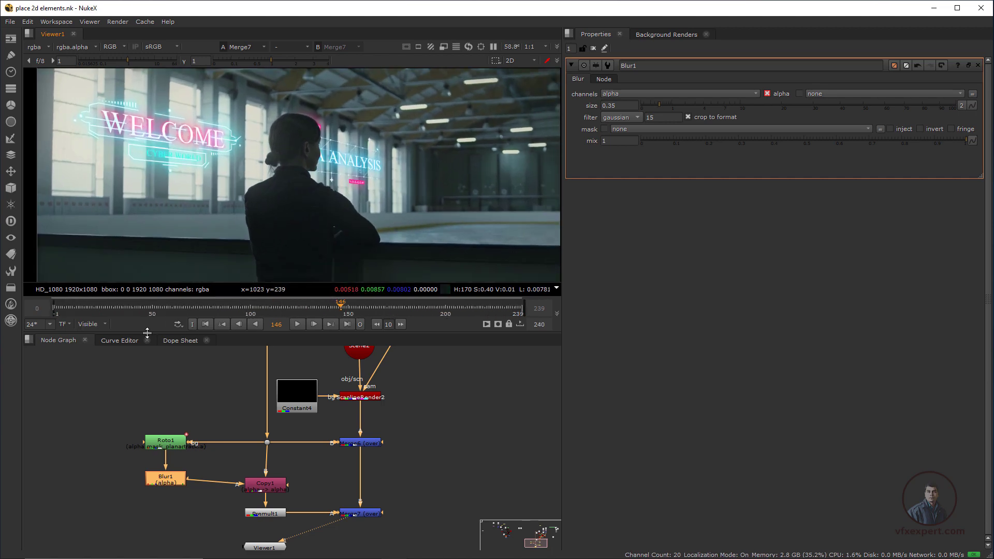
{"action": "left_click", "coordinate": [106, 325]}
{"action": "left_click", "coordinate": [101, 346]}
Scrub between frames 84 and 170 and check how the person and projected elements hold together
{"action": "left_click", "coordinate": [227, 310]}
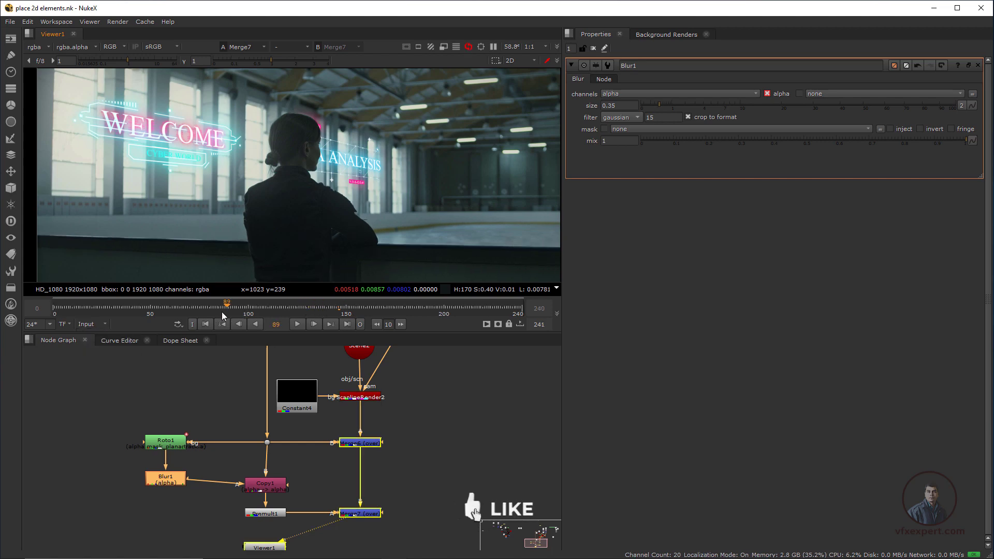
{"action": "left_click", "coordinate": [217, 315]}
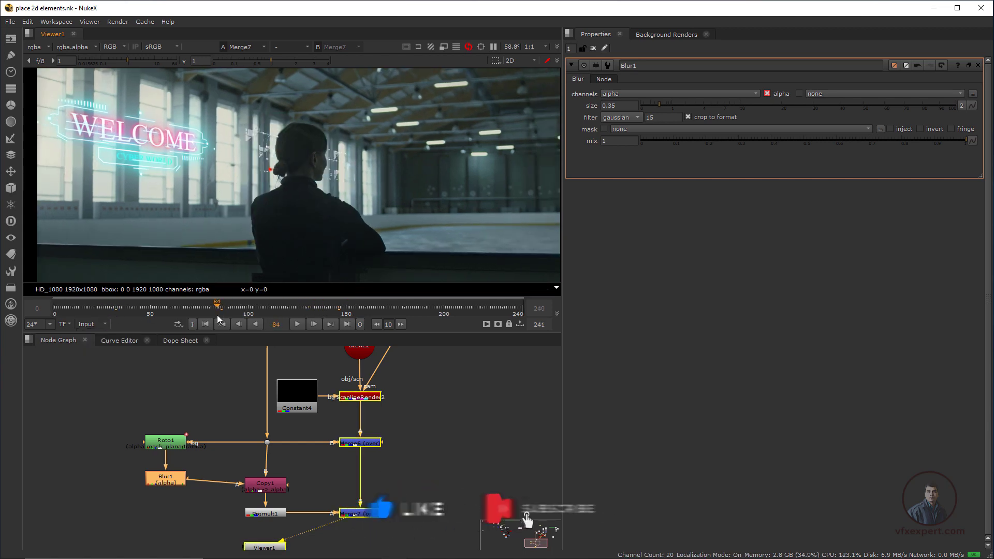
{"action": "left_click_drag", "start_coordinate": [216, 315], "coordinate": [386, 333]}
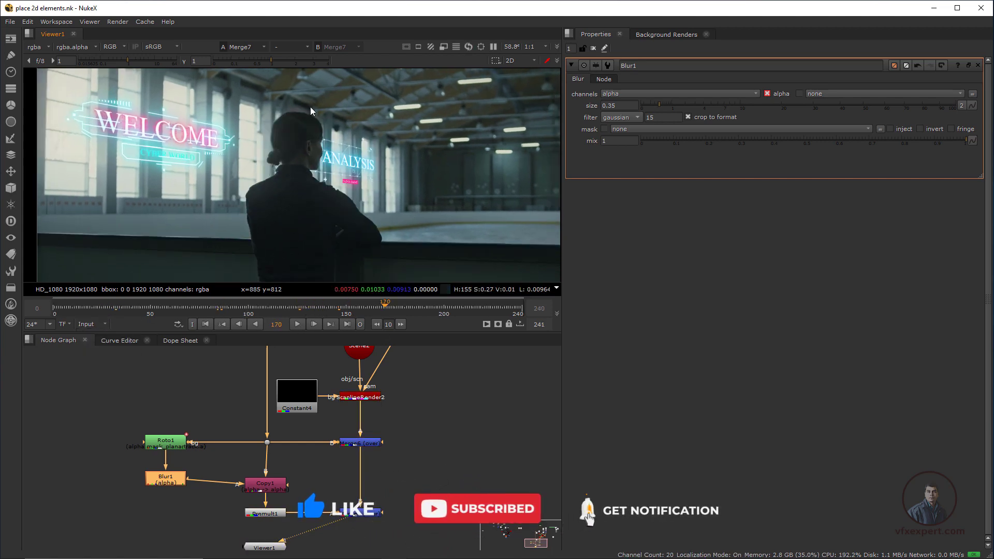
{"action": "middle_click_drag", "start_coordinate": [311, 110], "coordinate": [397, 169]}
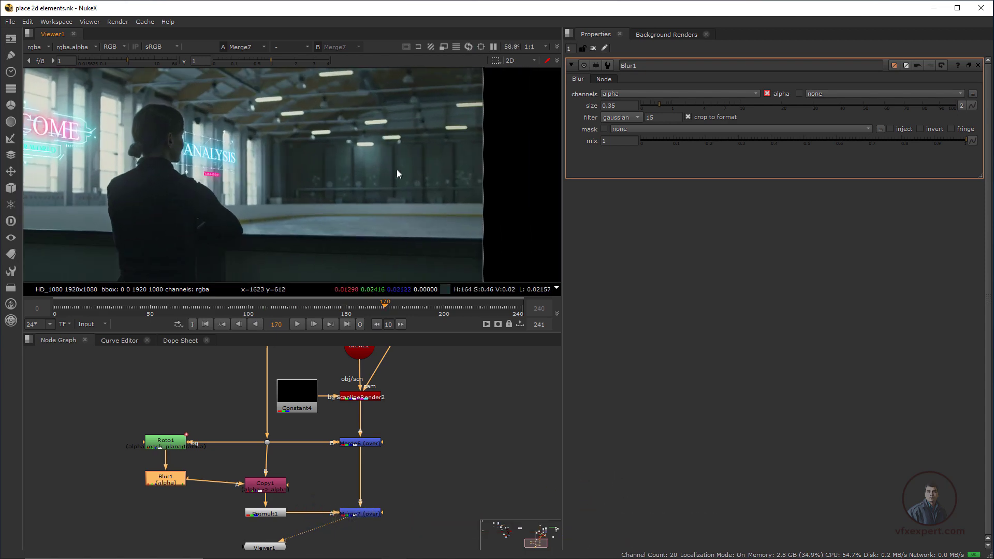
Display CameraTracker1 in the viewer and open its properties to show the tracked points on the hall footage
{"action": "scroll", "coordinate": [326, 429], "scroll_direction": "down", "scroll_amount": 2}
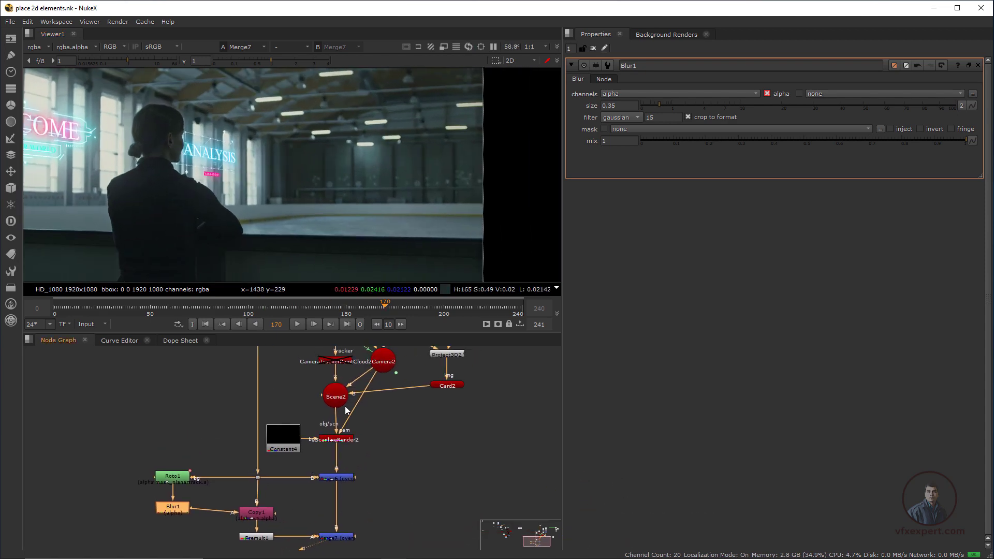
{"action": "middle_click_drag", "start_coordinate": [346, 410], "coordinate": [350, 450]}
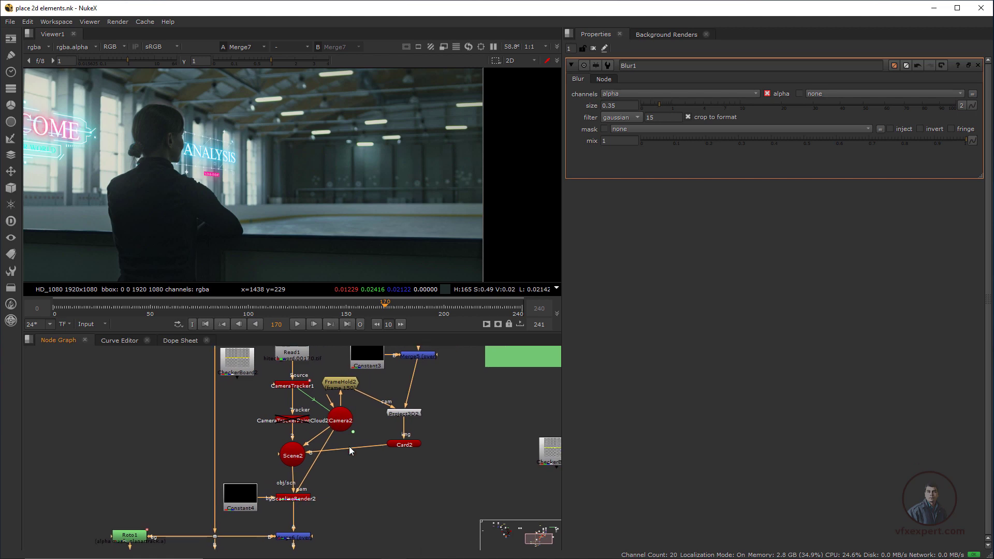
{"action": "scroll", "coordinate": [349, 446], "scroll_direction": "up", "scroll_amount": 3}
{"action": "left_click", "coordinate": [310, 403]}
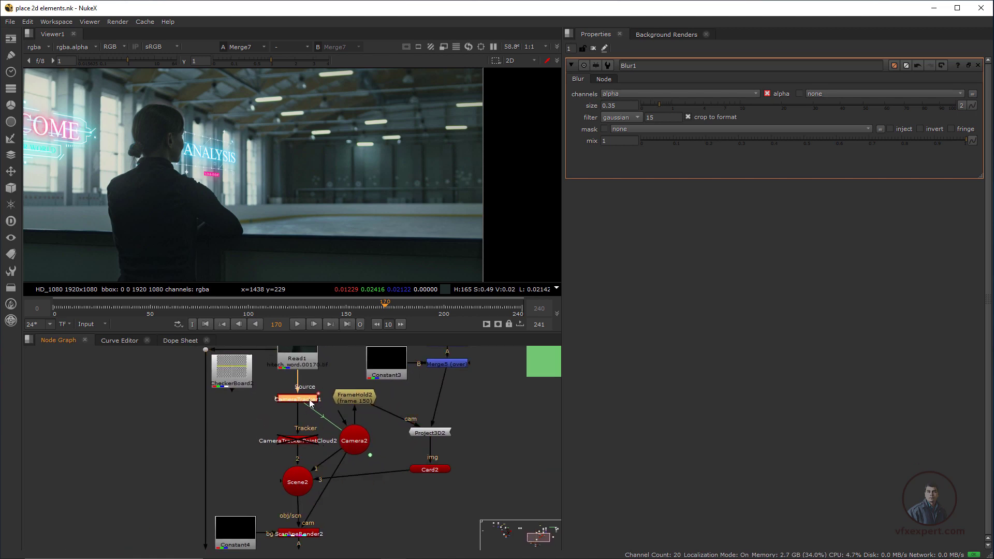
{"action": "key", "text": "1"}
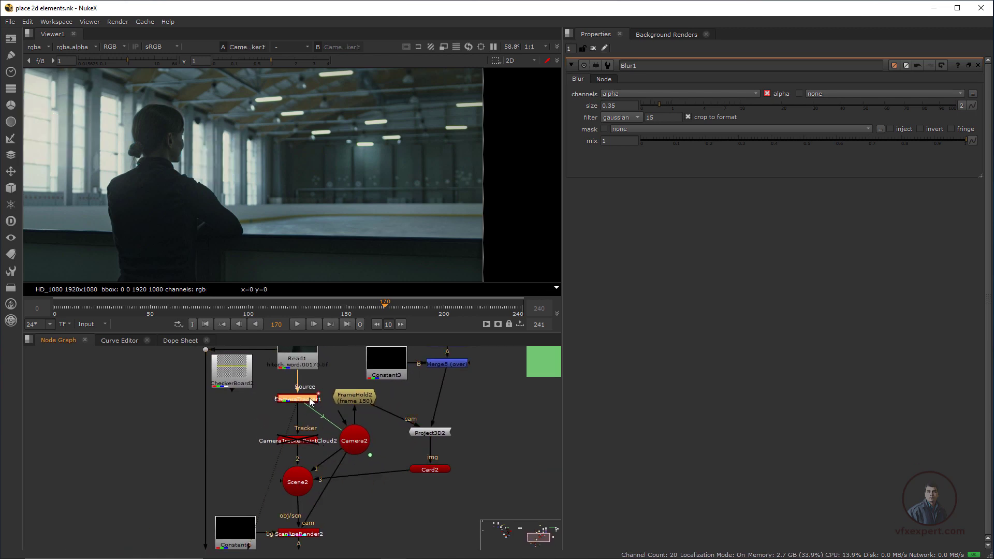
{"action": "double_click", "coordinate": [310, 400]}
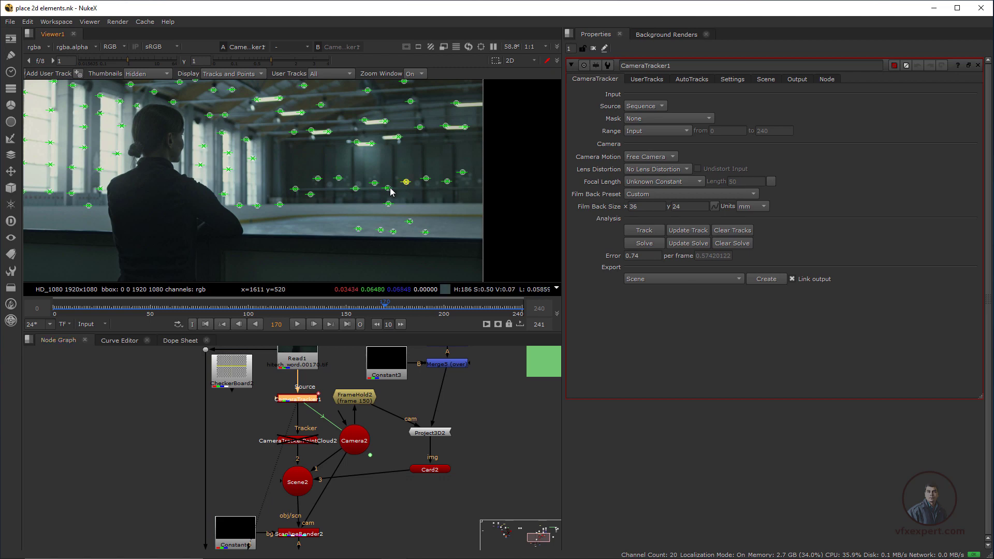
Create a card from the tracked point on the hall's back wall and inspect it in the 3D view
{"action": "right_click", "coordinate": [405, 182]}
{"action": "mouse_move", "coordinate": [452, 212]}
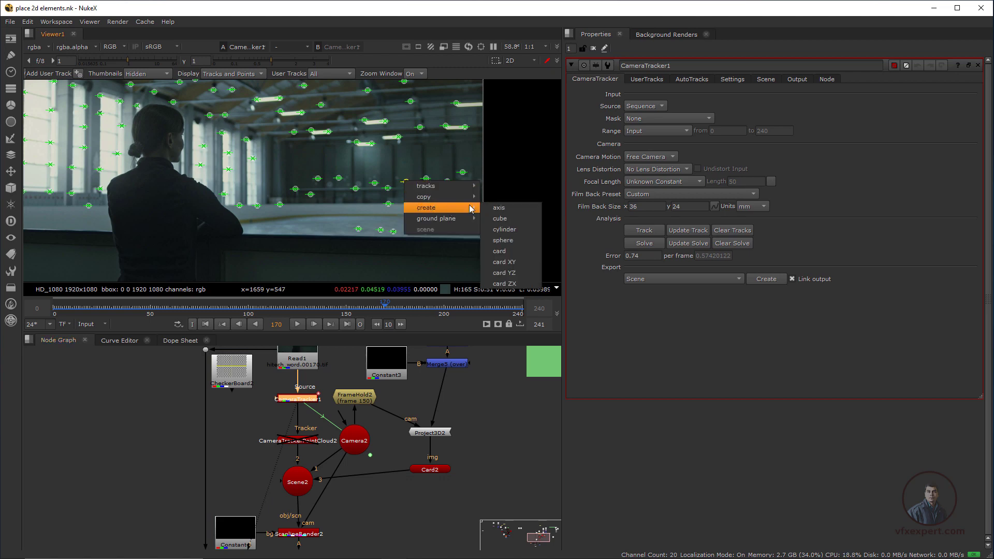
{"action": "left_click", "coordinate": [511, 251]}
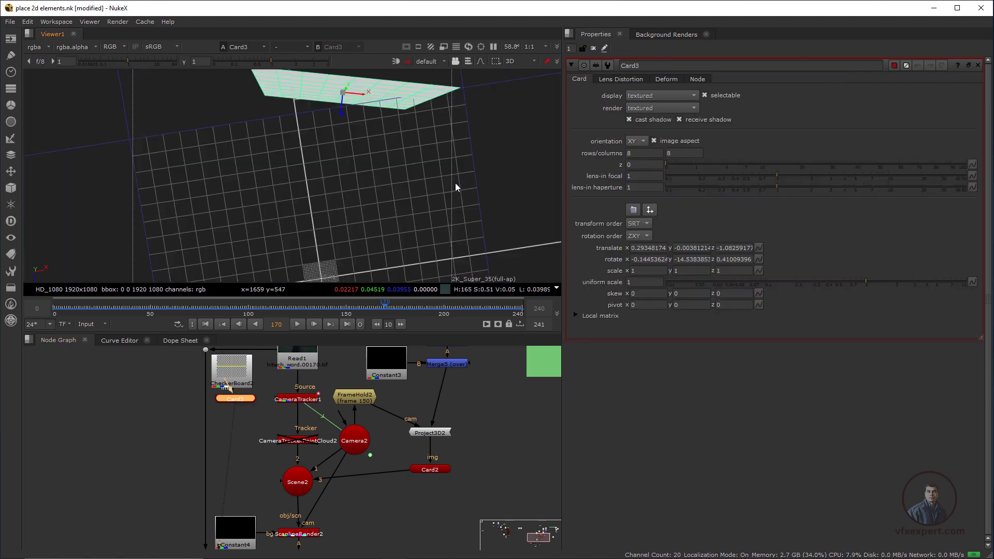
{"action": "left_click_drag", "start_coordinate": [365, 155], "coordinate": [419, 169], "text": "ctrl"}
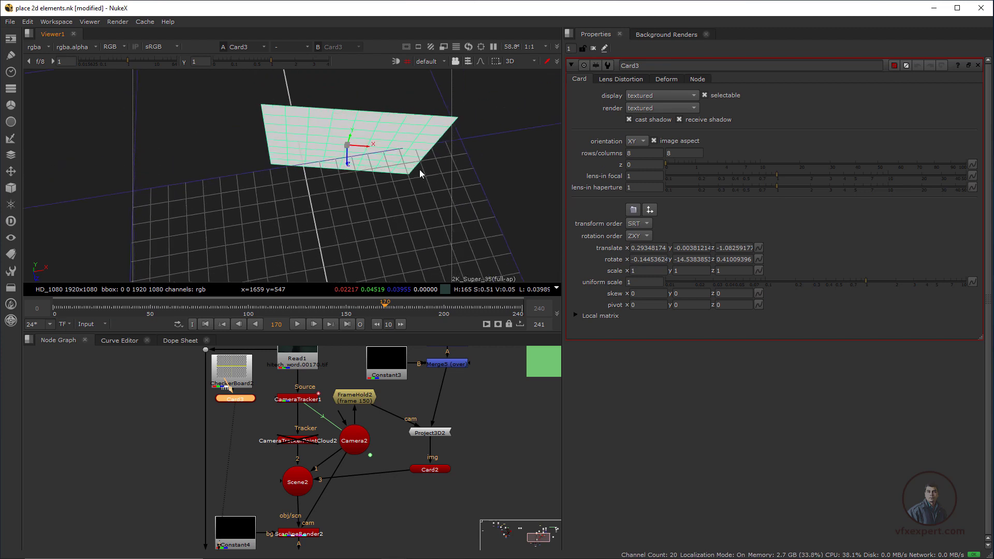
Display the Read1 hall footage in the viewer and frame the whole image
{"action": "middle_click_drag", "start_coordinate": [309, 409], "coordinate": [337, 446]}
{"action": "left_click", "coordinate": [324, 381]}
{"action": "key", "text": "1"}
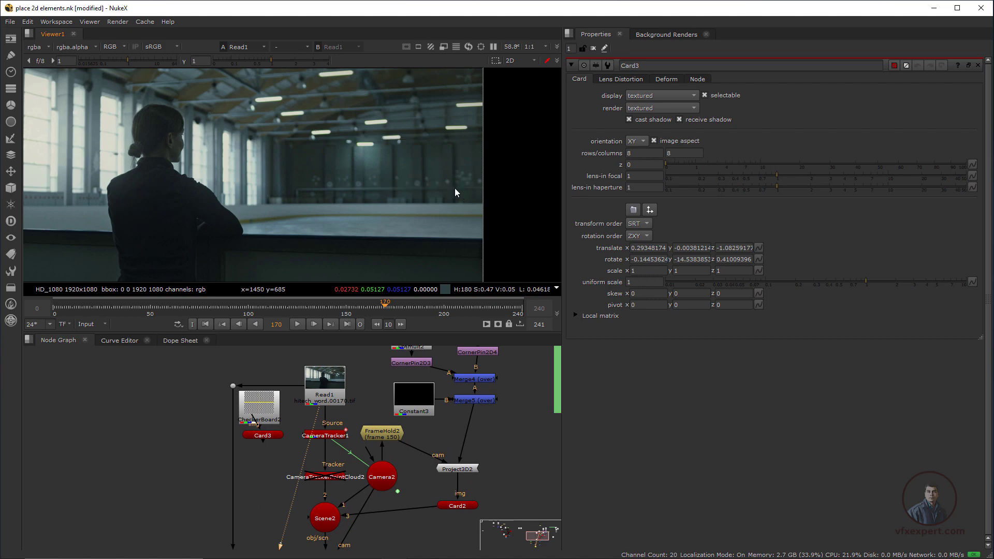
{"action": "scroll", "coordinate": [231, 191], "scroll_direction": "down", "scroll_amount": 2}
Move the Card3 node away from CheckerBoard2 to the free space right of Project3D2
{"action": "left_click", "coordinate": [262, 435]}
{"action": "middle_click_drag", "start_coordinate": [311, 362], "coordinate": [210, 419]}
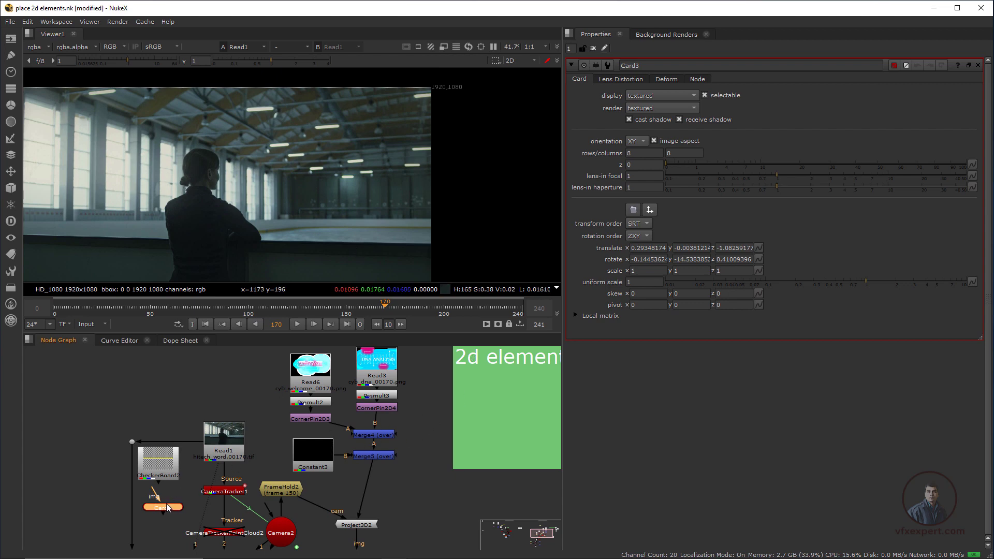
{"action": "left_click_drag", "start_coordinate": [166, 508], "coordinate": [429, 507]}
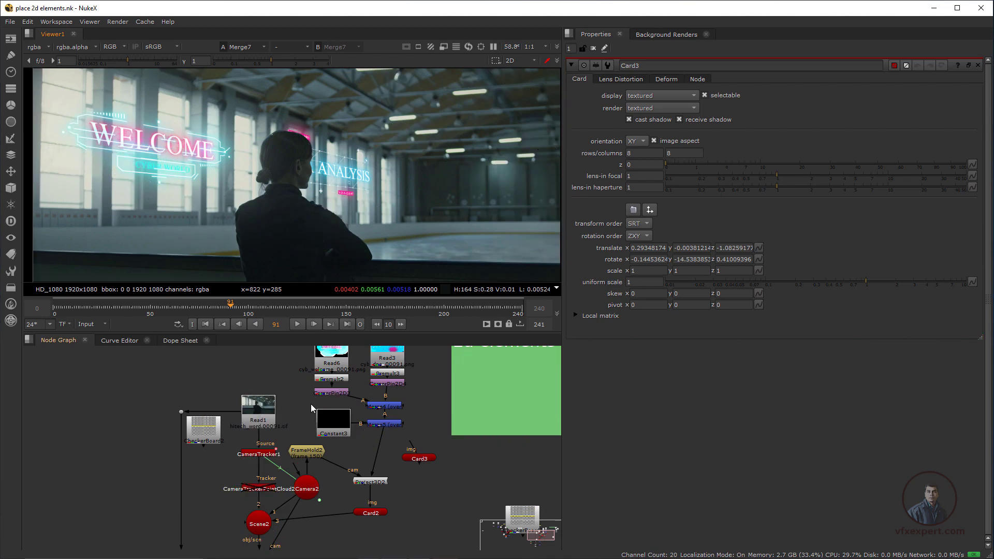
View the Read2 brick-wall footage and the Card1 poster projection from the earlier shot
{"action": "middle_click_drag", "start_coordinate": [311, 404], "coordinate": [384, 440]}
{"action": "left_click", "coordinate": [336, 381]}
{"action": "key", "text": "1"}
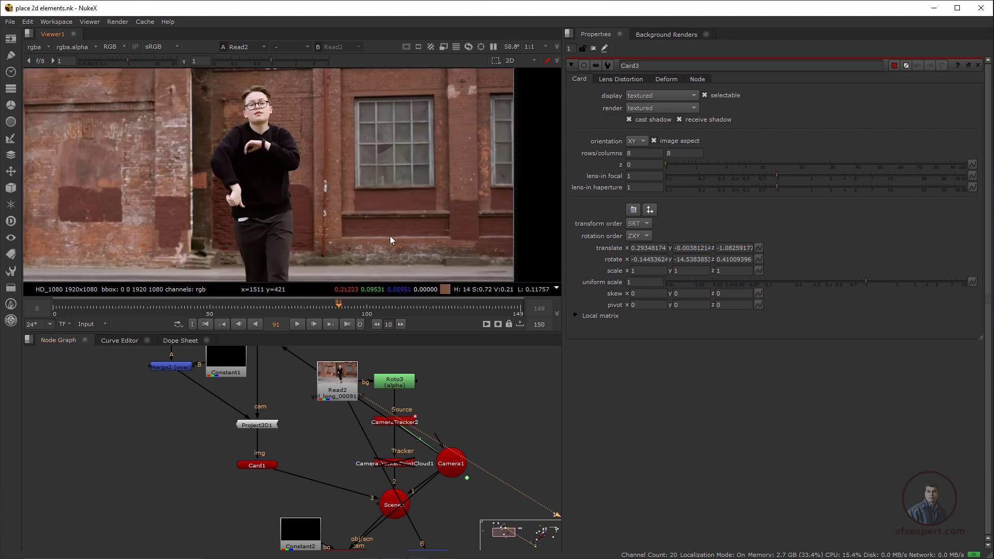
{"action": "scroll", "coordinate": [315, 485], "scroll_direction": "down", "scroll_amount": 2}
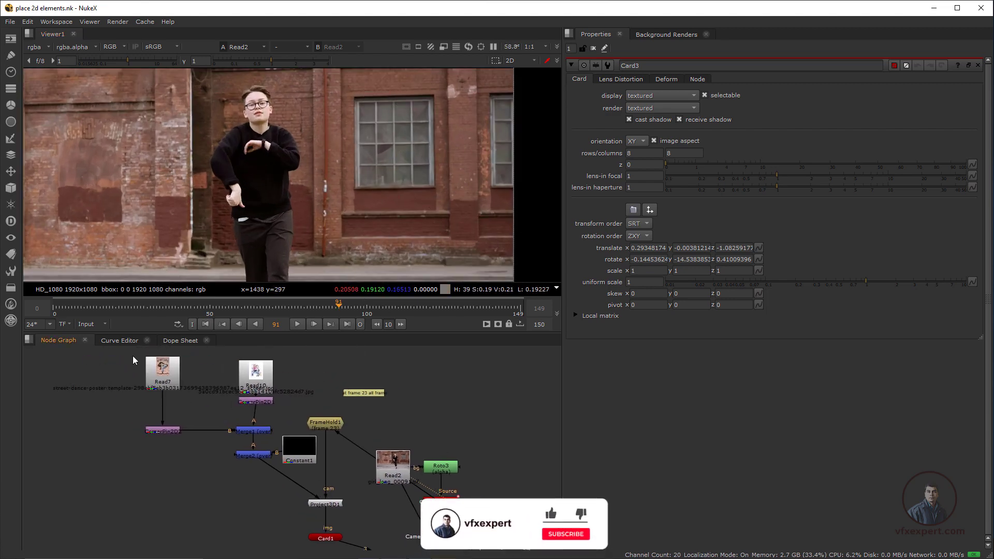
{"action": "scroll", "coordinate": [333, 504], "scroll_direction": "down", "scroll_amount": 2}
{"action": "left_click", "coordinate": [328, 501]}
{"action": "key", "text": "1"}
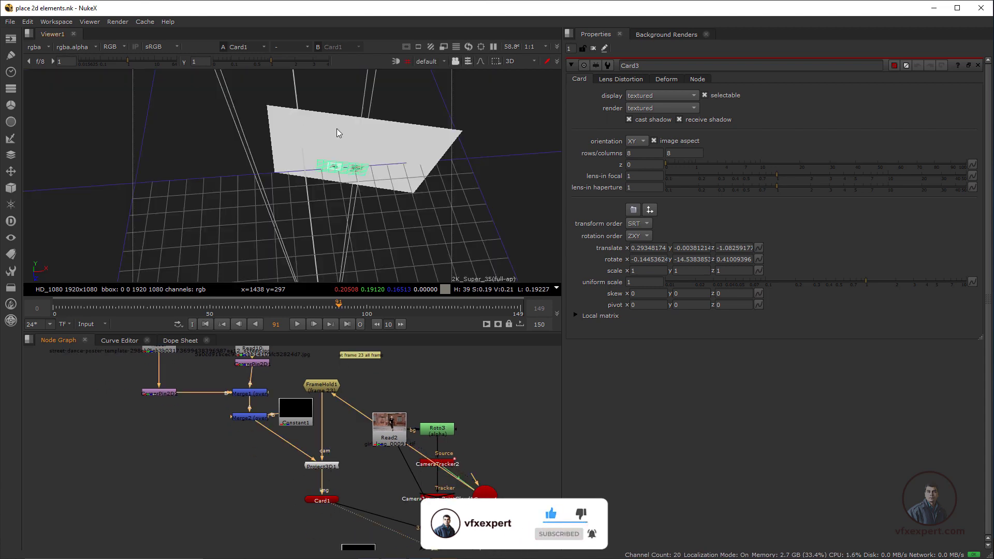
Display the finished brick-wall composite from Merge3 in the viewer
{"action": "scroll", "coordinate": [413, 475], "scroll_direction": "down", "scroll_amount": 3}
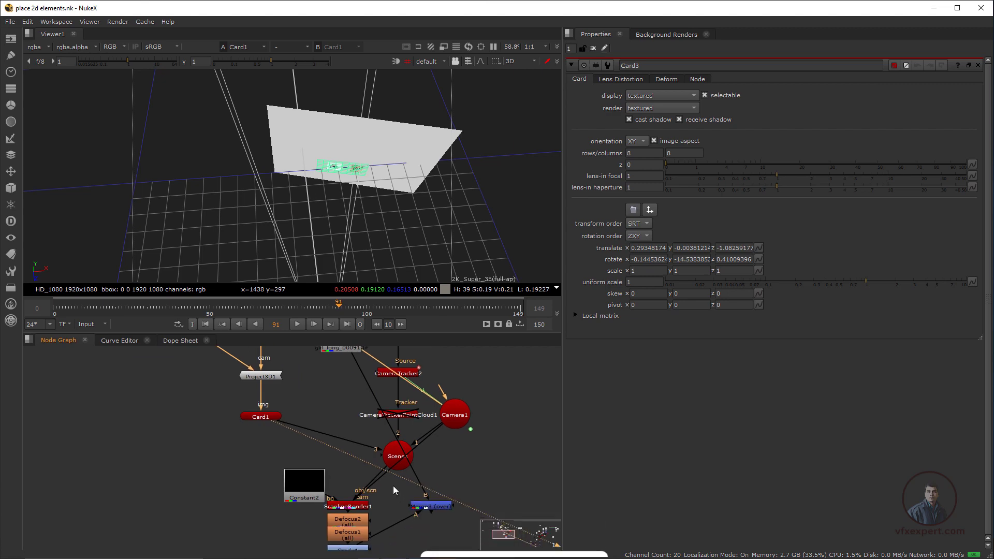
{"action": "middle_click_drag", "start_coordinate": [366, 532], "coordinate": [326, 480]}
{"action": "left_click", "coordinate": [315, 498]}
{"action": "left_click", "coordinate": [400, 455]}
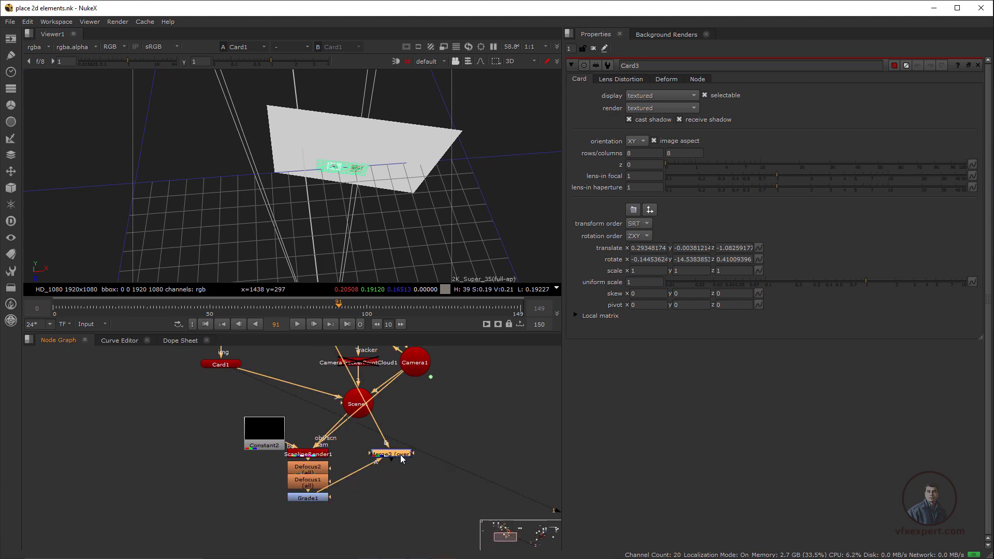
{"action": "key", "text": "1"}
Check that the posters stay fixed to the brick wall by reviewing frames between 110 and 34
{"action": "scroll", "coordinate": [352, 206], "scroll_direction": "down", "scroll_amount": 2}
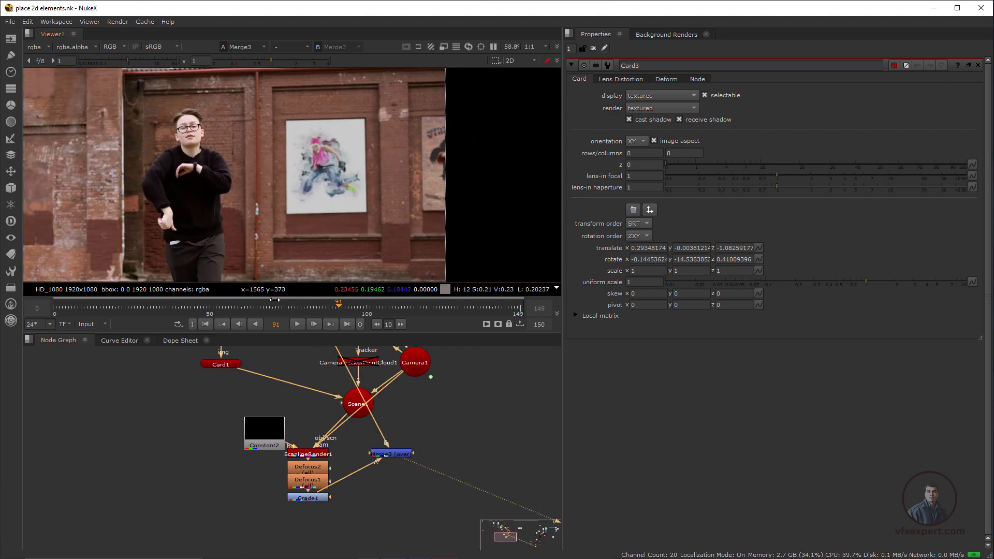
{"action": "left_click", "coordinate": [309, 310]}
{"action": "middle_click_drag", "start_coordinate": [269, 375], "coordinate": [292, 456]}
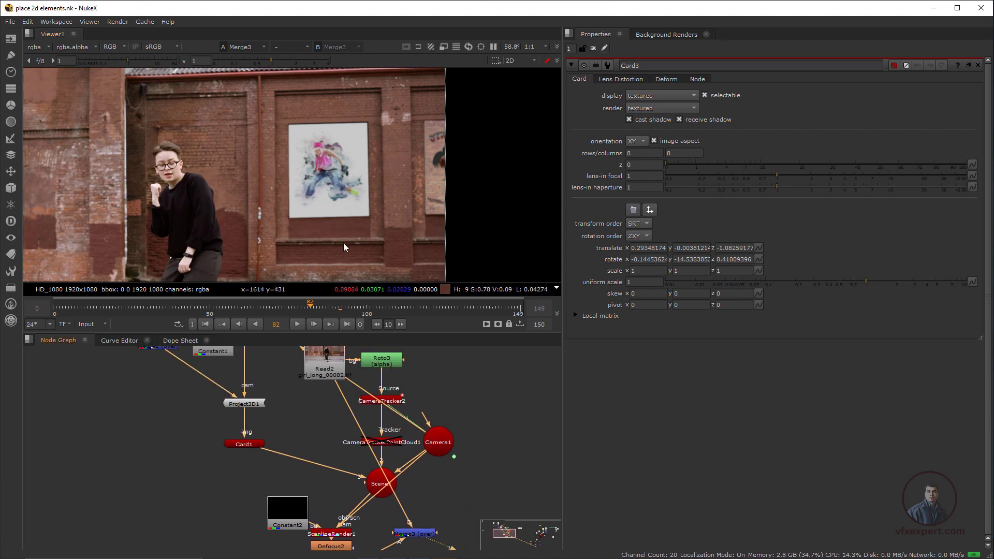
{"action": "scroll", "coordinate": [343, 248], "scroll_direction": "down", "scroll_amount": 2}
{"action": "scroll", "coordinate": [244, 421], "scroll_direction": "down", "scroll_amount": 2}
{"action": "left_click", "coordinate": [335, 310]}
{"action": "left_click", "coordinate": [400, 325]}
{"action": "left_click", "coordinate": [400, 324]}
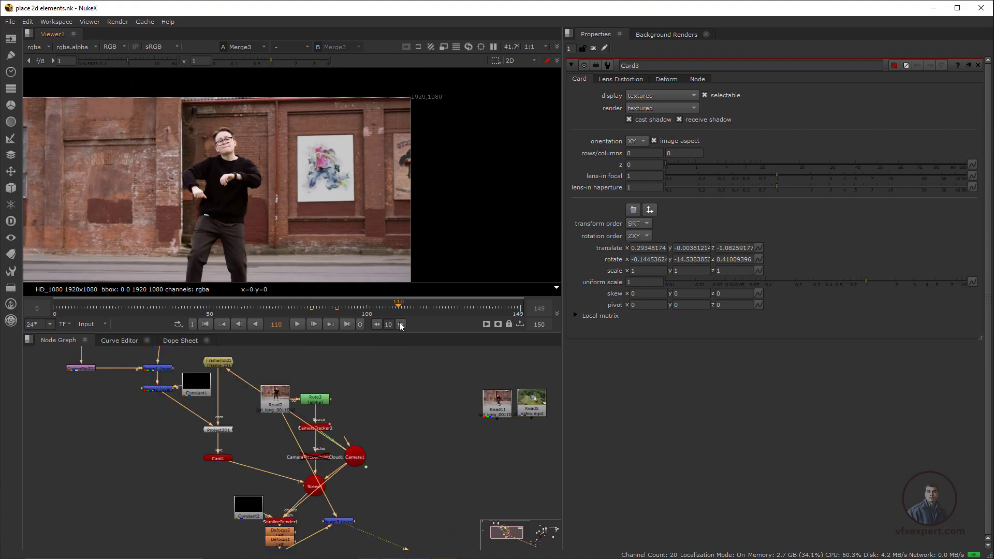
{"action": "left_click_drag", "start_coordinate": [366, 309], "coordinate": [160, 269]}
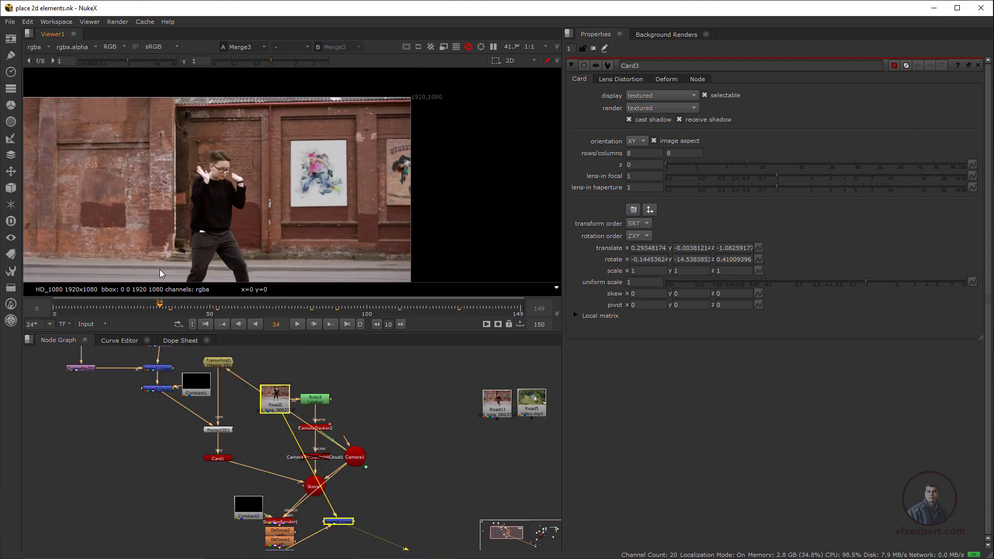